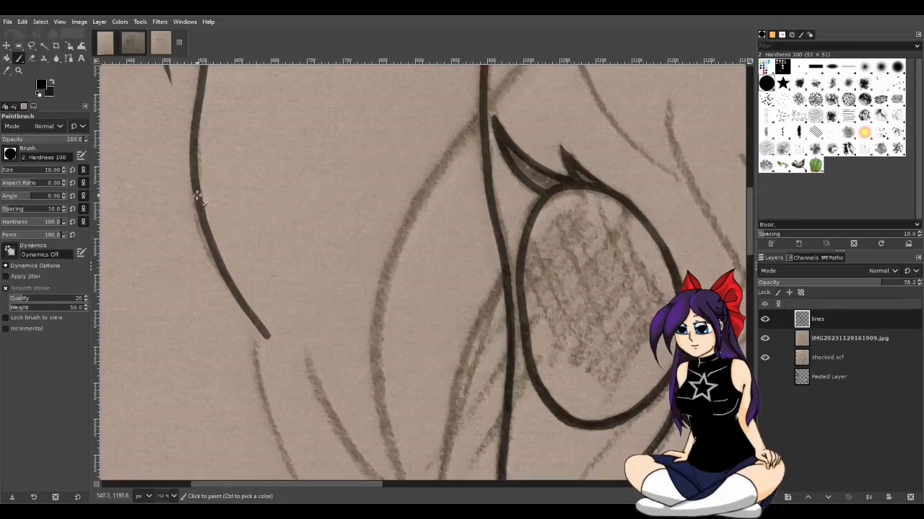
Thicken the lower half of the outer hair line with the 10 px Paintbrush and trim its edge with the Eraser
drag(200, 213, 216, 272)
key(ctrl+z)
mouse_move(199, 211)
mouse_down()
mouse_move(206, 247)
mouse_move(249, 311)
mouse_up()
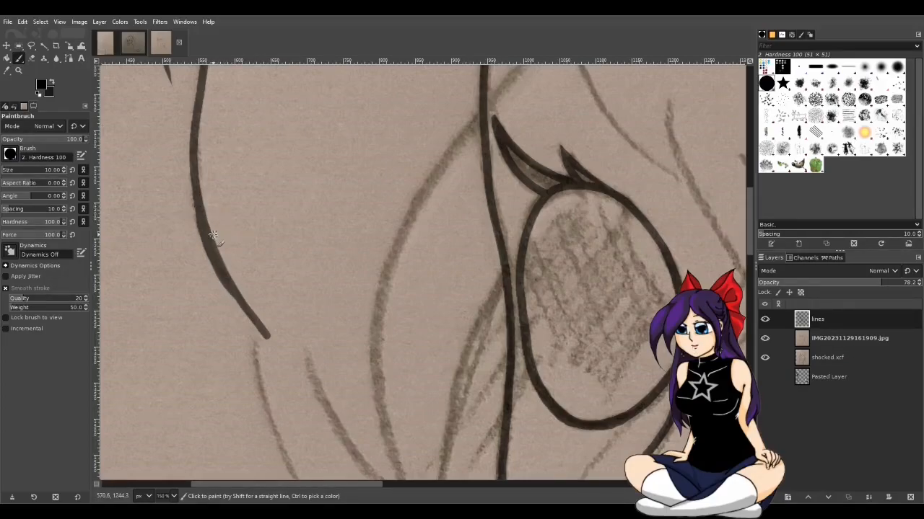
key(shift+e)
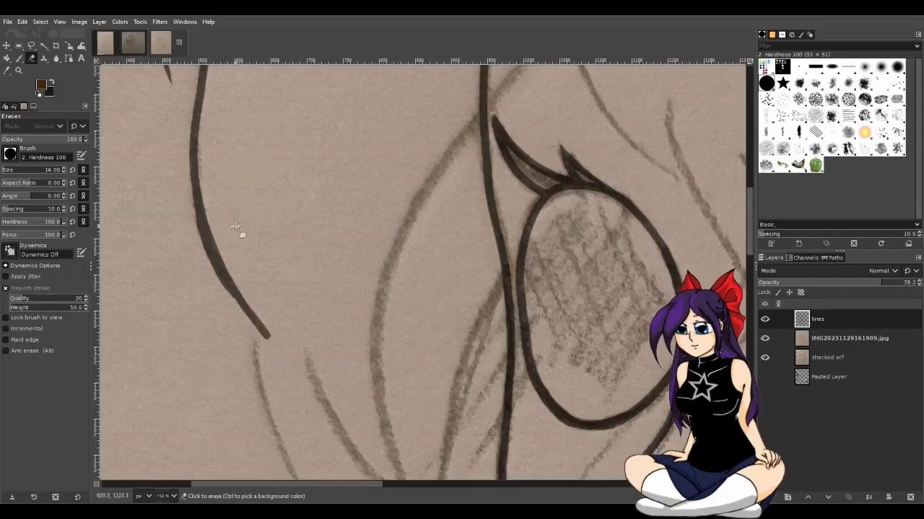
click(208, 203)
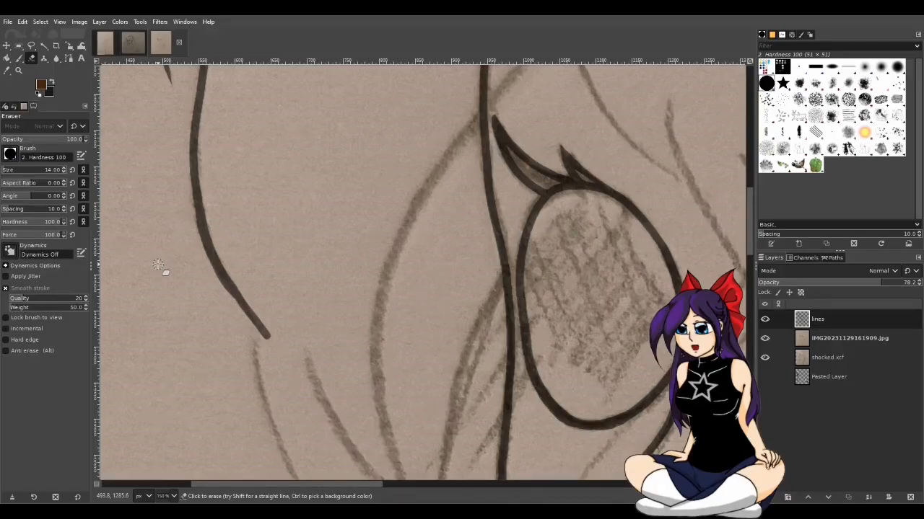
Touch up the bend of the outer hair line with small Paintbrush and Eraser corrections
key(p)
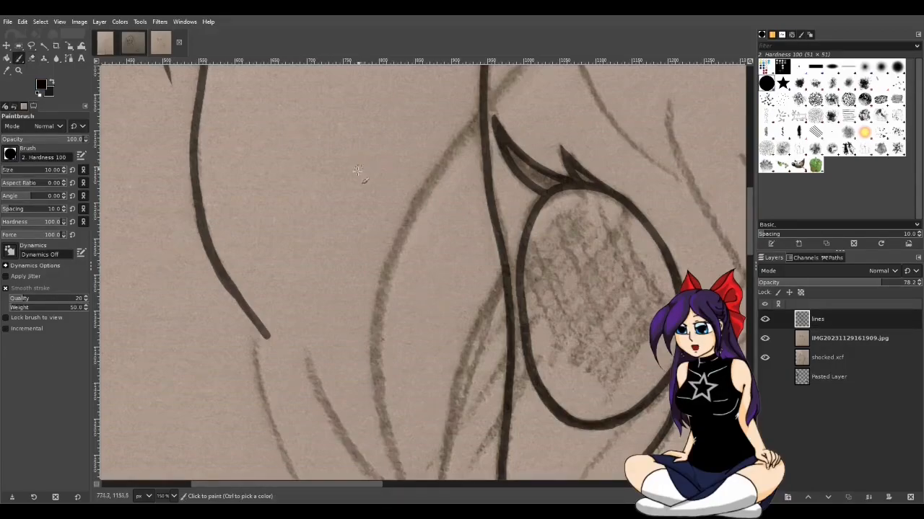
click(192, 167)
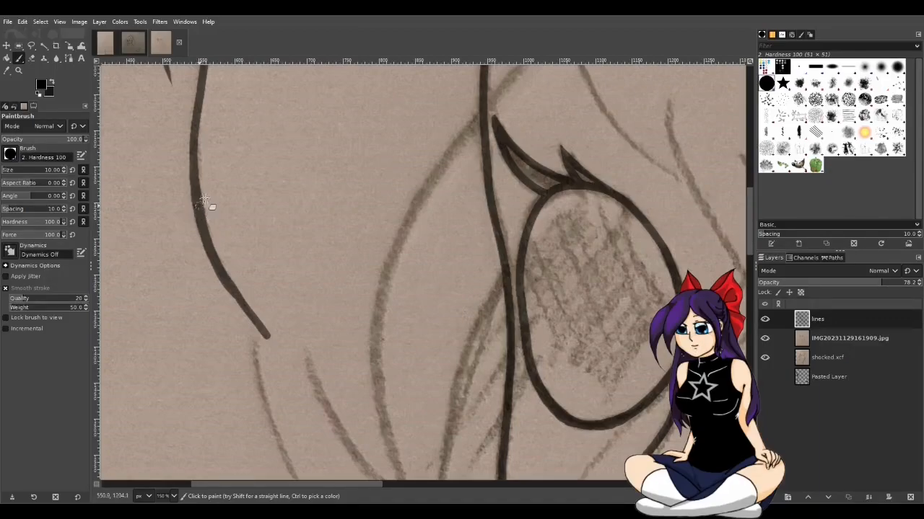
key(shift+e)
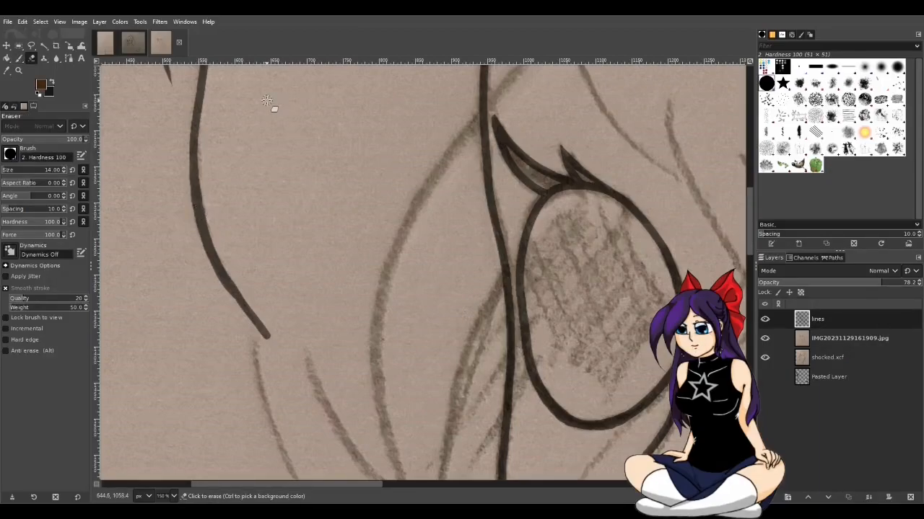
click(203, 162)
key(ctrl+z)
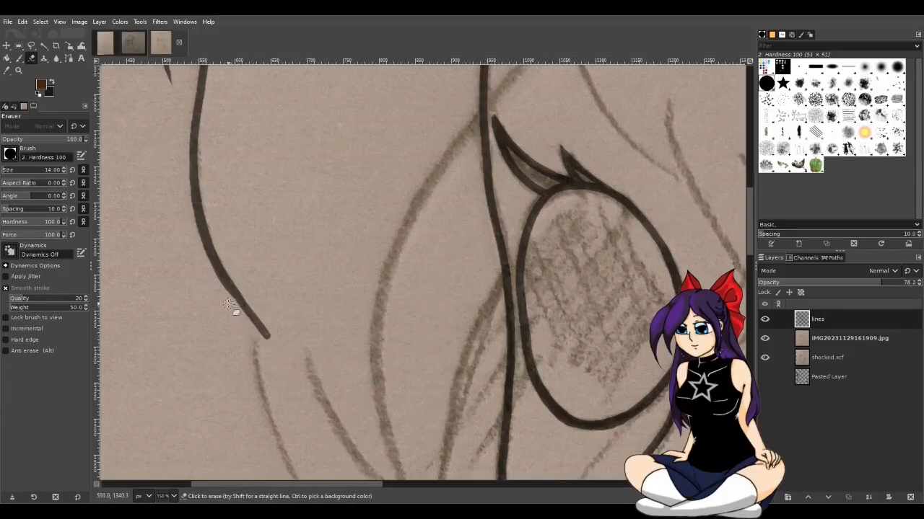
Repaint the lower end of the outer hair line and erase its tip into a tapered point
drag(252, 316, 280, 345)
key(ctrl+z)
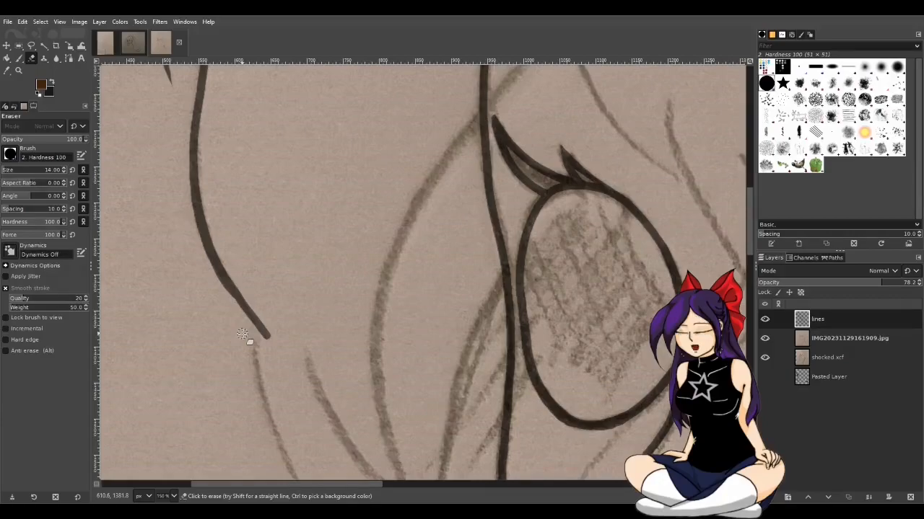
key(p)
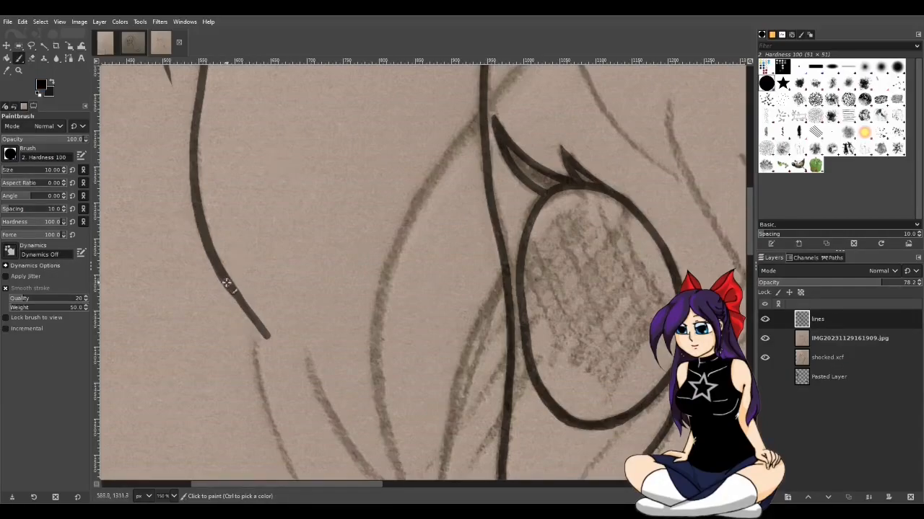
drag(232, 293, 257, 333)
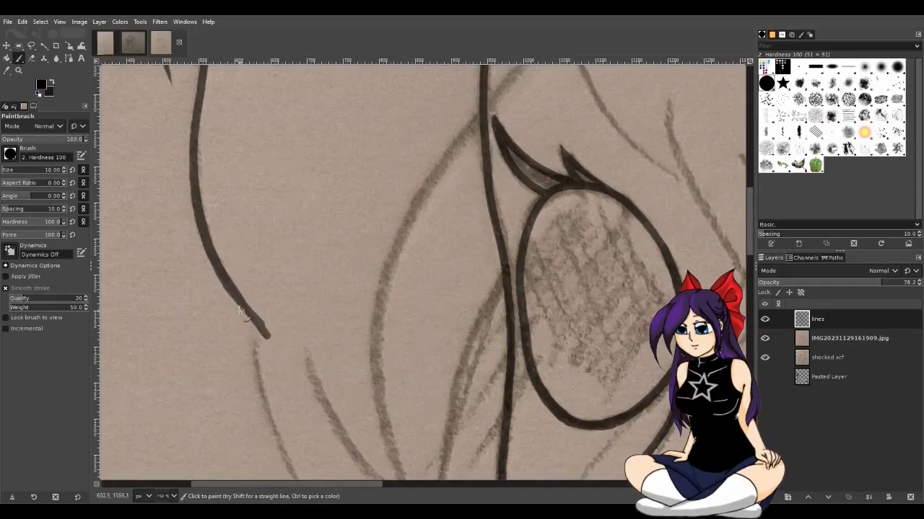
key(shift+e)
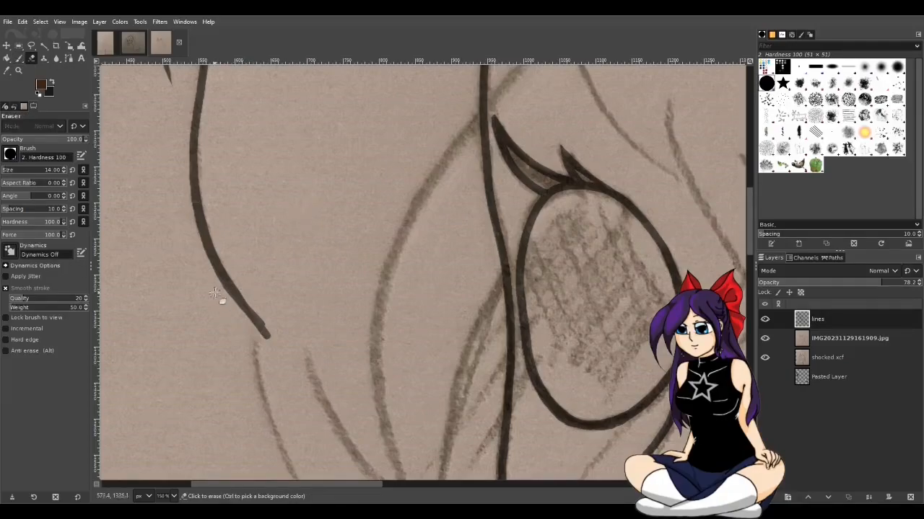
mouse_move(262, 311)
mouse_down()
mouse_move(267, 345)
mouse_move(265, 329)
mouse_move(271, 339)
mouse_up()
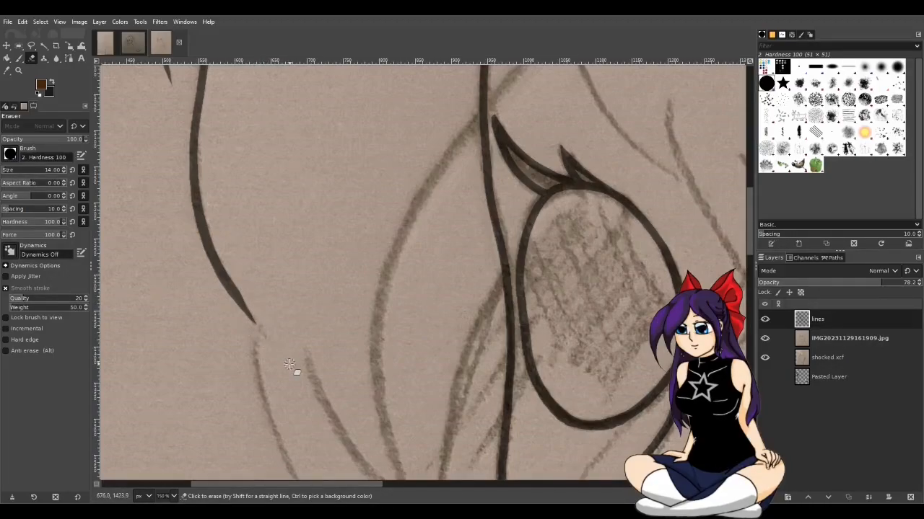
Trace the short curved hair strand between the outer hair line and the face in black, redoing the stroke until it follows the sketch
key(shift+s)
scroll(431, 330, down, 4)
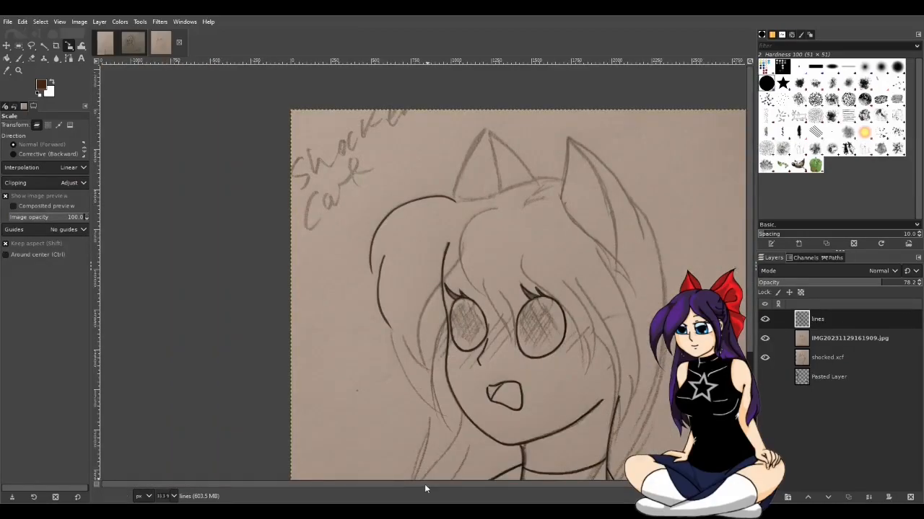
drag(425, 485, 444, 485)
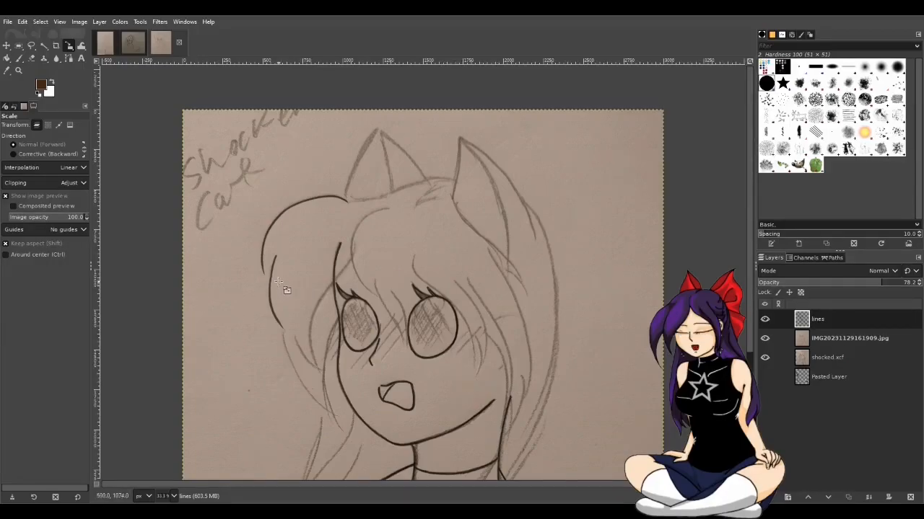
scroll(381, 423, down, 5)
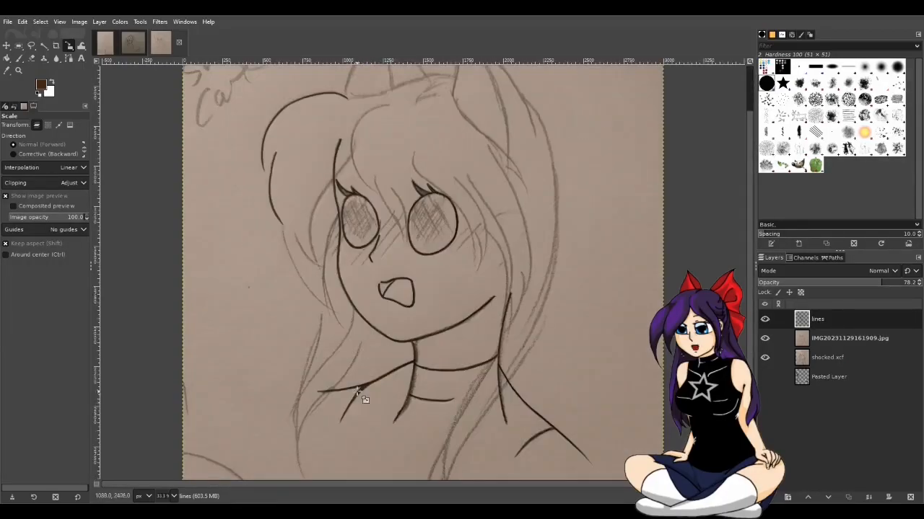
scroll(289, 288, up, 2)
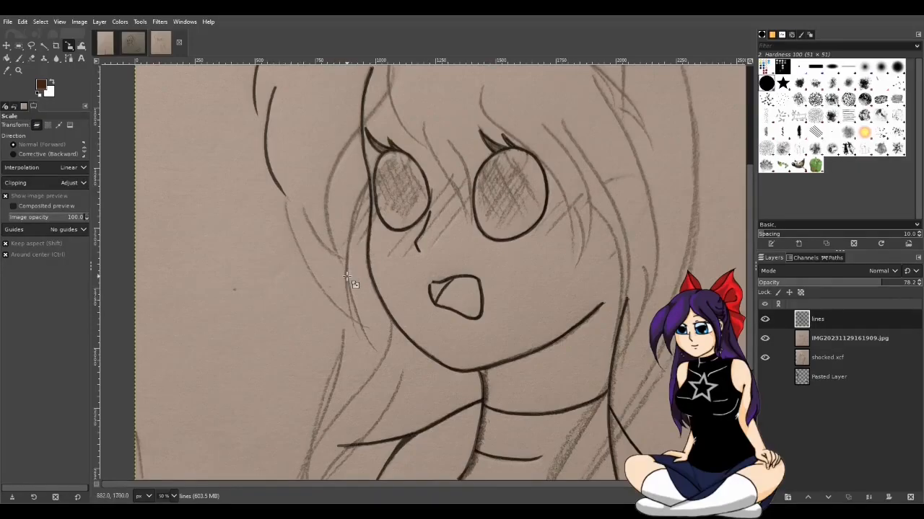
scroll(347, 278, up, 1)
scroll(336, 269, up, 1)
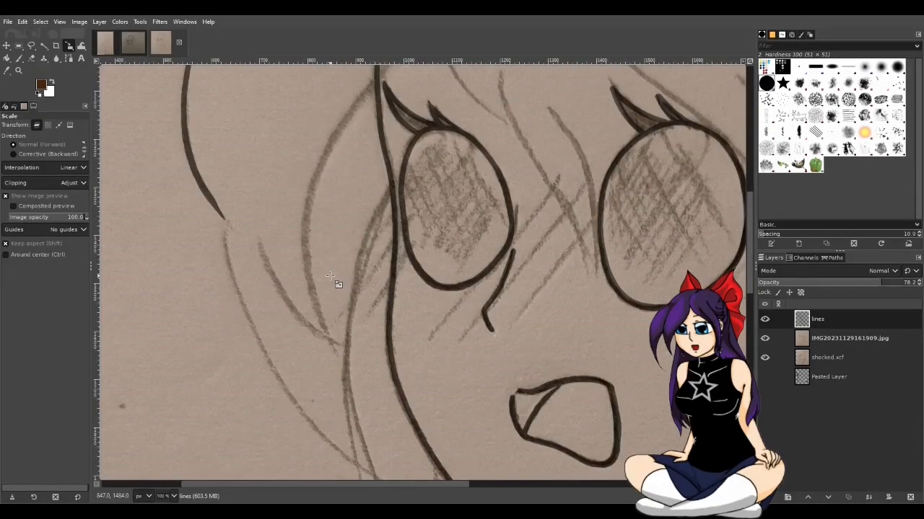
key(d)
key(p)
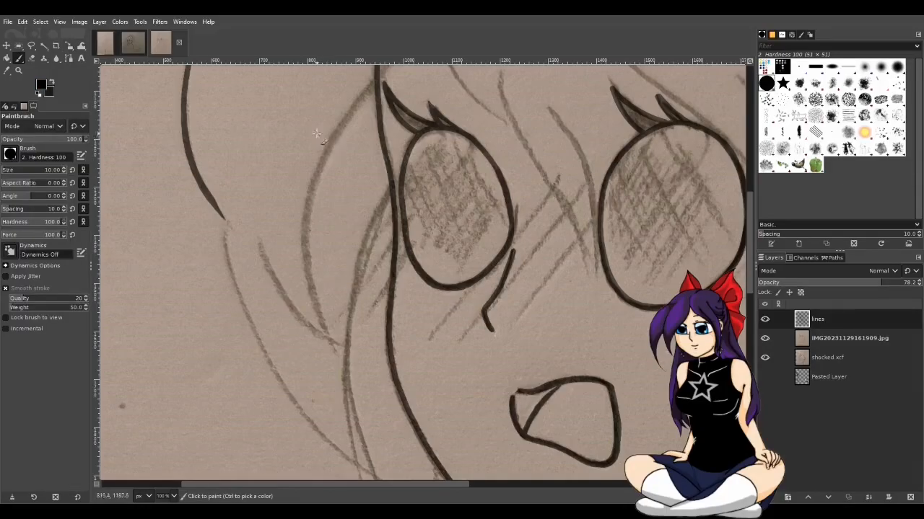
click(258, 239)
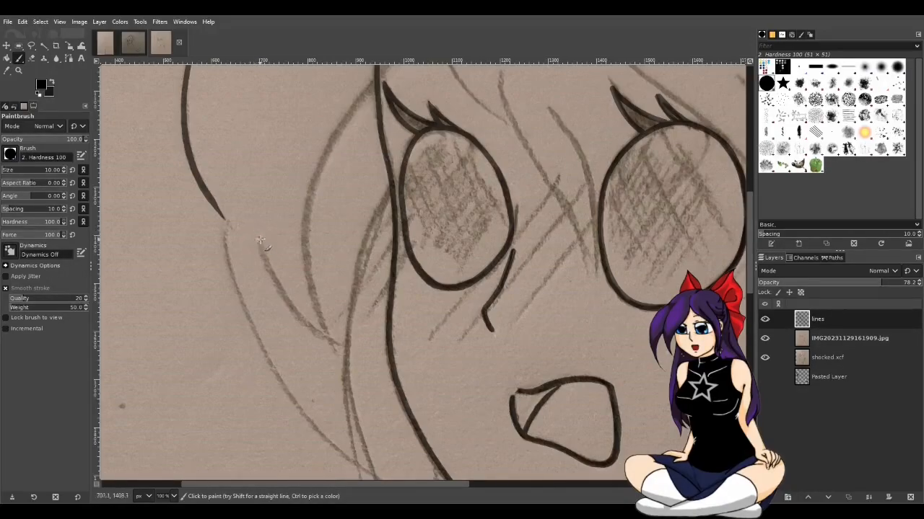
mouse_move(267, 267)
mouse_down()
mouse_move(317, 335)
mouse_move(345, 353)
mouse_up()
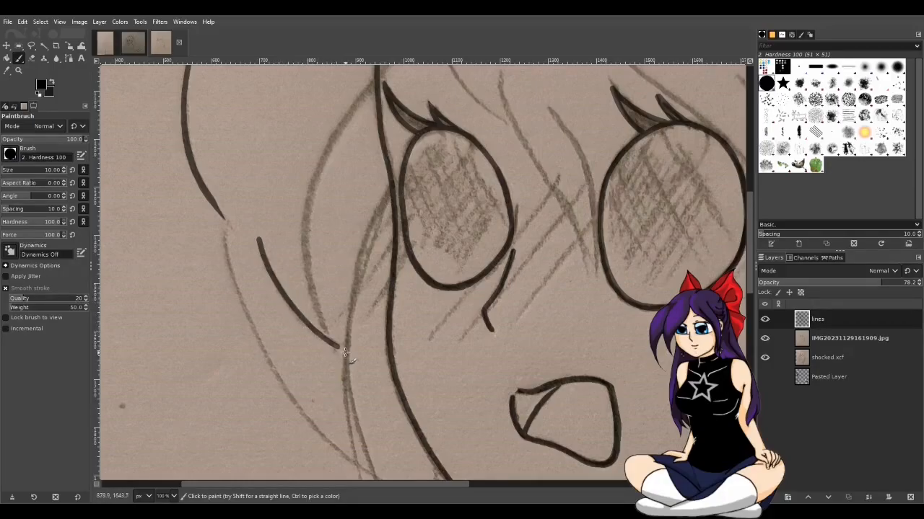
key(ctrl+z)
mouse_move(264, 253)
mouse_down()
mouse_move(292, 310)
mouse_move(340, 352)
mouse_up()
key(ctrl+z)
drag(262, 245, 301, 323)
key(ctrl+z)
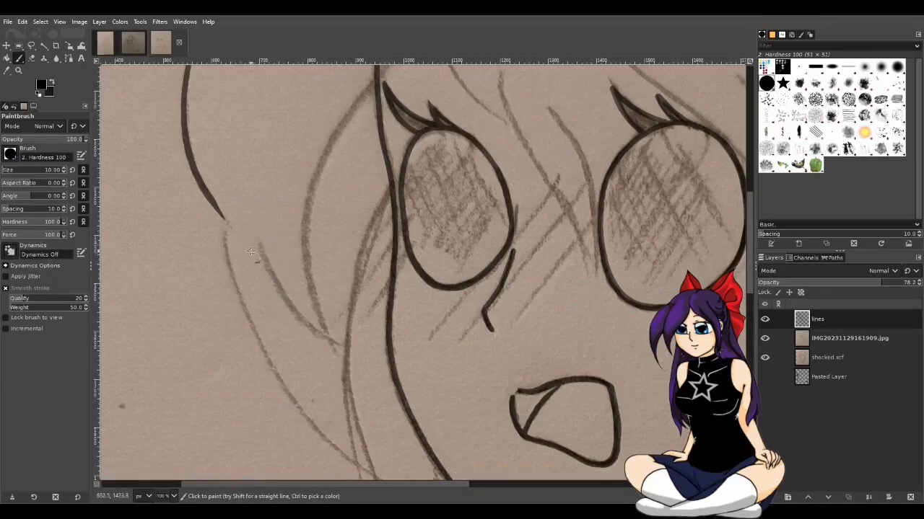
drag(268, 267, 317, 323)
key(ctrl+z)
mouse_move(258, 244)
mouse_down()
mouse_move(280, 290)
mouse_move(346, 347)
mouse_up()
key(ctrl+z)
mouse_move(278, 284)
mouse_down()
mouse_move(304, 322)
mouse_move(345, 354)
mouse_up()
key(ctrl+z)
mouse_move(258, 243)
mouse_down()
mouse_move(281, 289)
mouse_move(346, 350)
mouse_up()
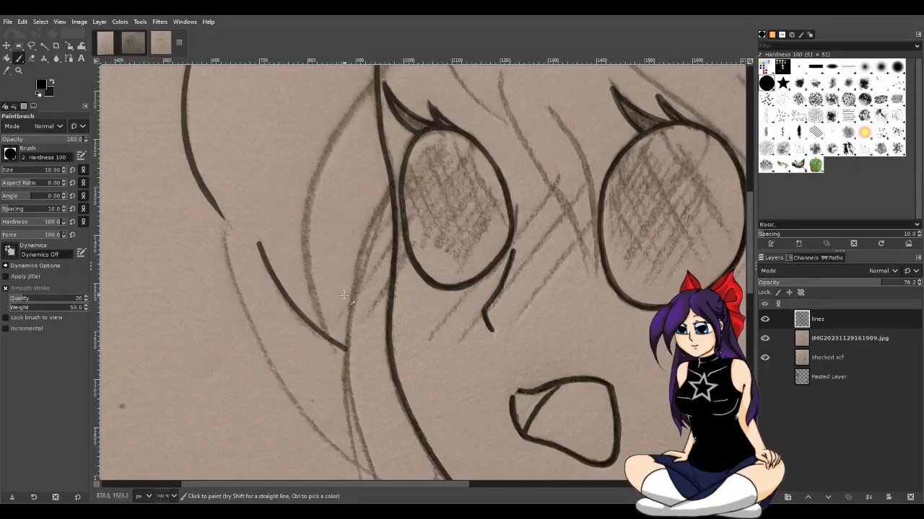
key(ctrl+z)
mouse_move(258, 239)
mouse_down()
mouse_move(293, 309)
mouse_move(345, 347)
mouse_up()
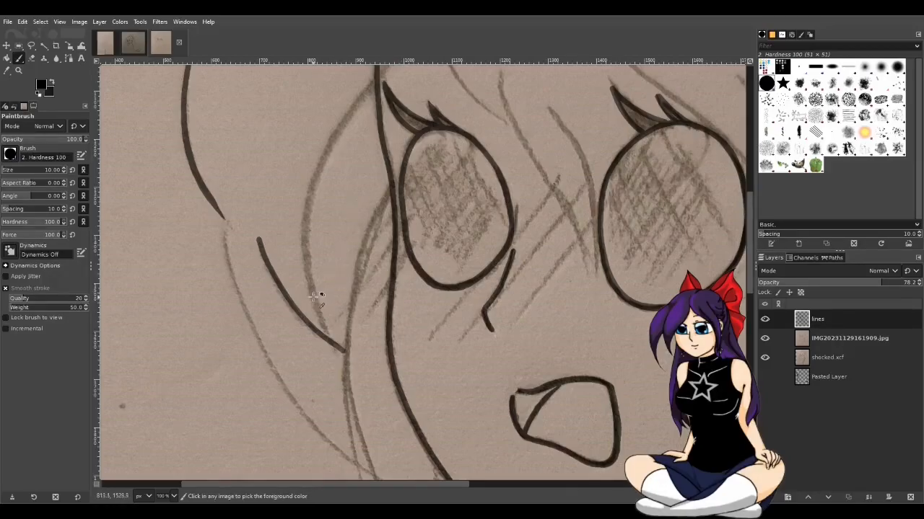
key(ctrl+z)
mouse_move(259, 241)
mouse_down()
mouse_move(308, 326)
mouse_move(348, 349)
mouse_up()
key(ctrl+z)
key(ctrl+z)
key(ctrl+z)
mouse_move(259, 243)
mouse_down()
mouse_move(283, 299)
mouse_move(341, 348)
mouse_up()
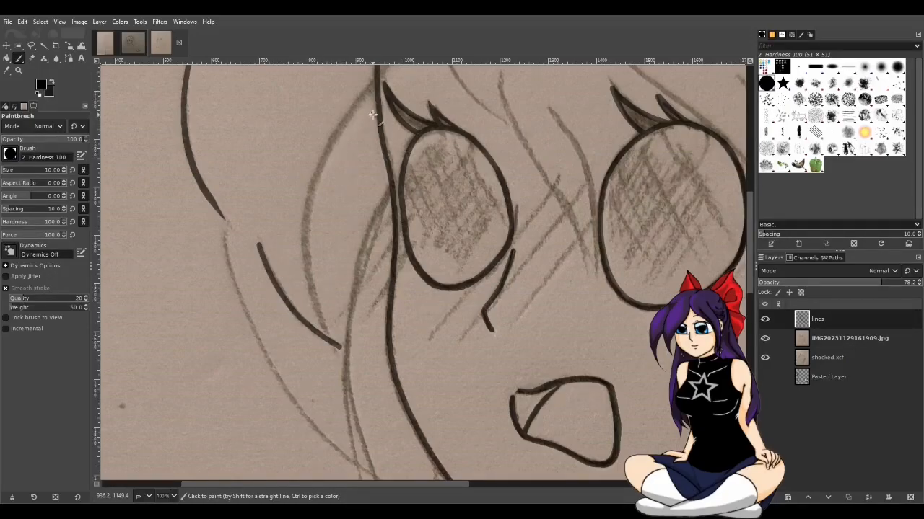
Save the image shocked emotes.xcf
scroll(373, 114, up, 5)
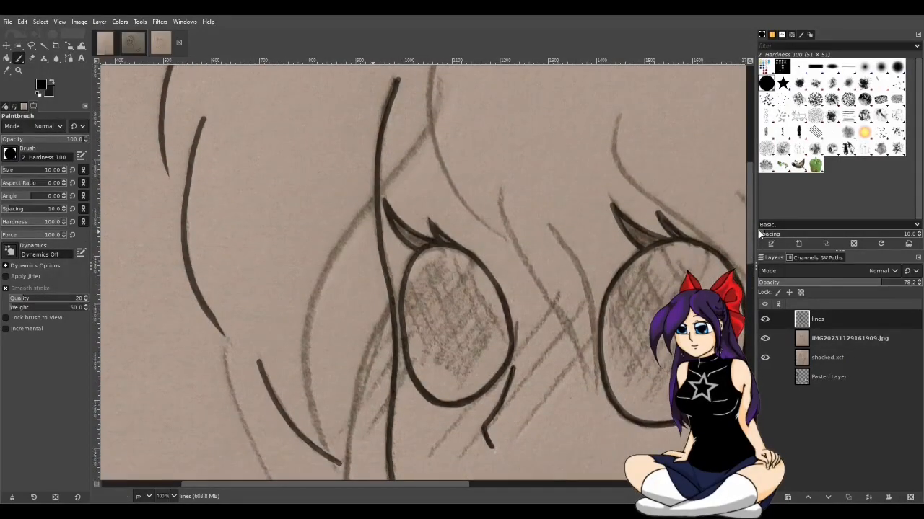
drag(437, 484, 492, 484)
click(8, 22)
click(108, 96)
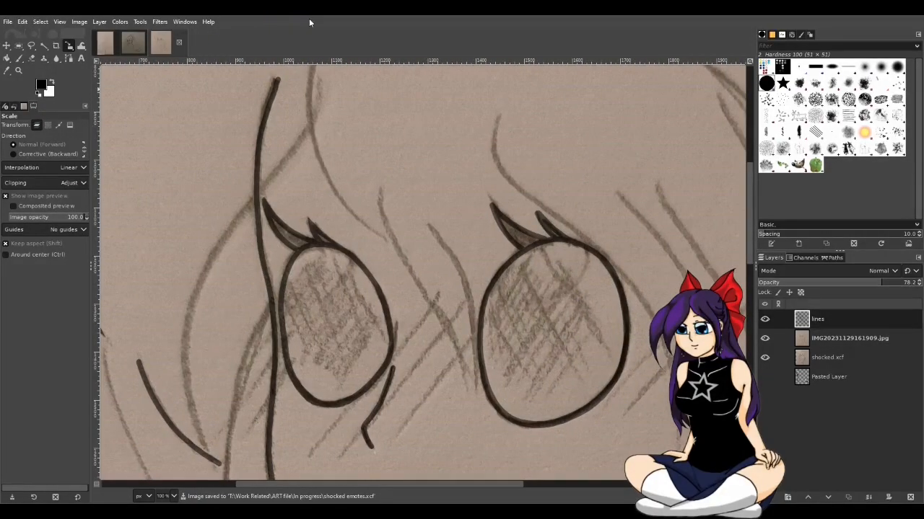
Try to trace the long curved hair strand that crosses the face outline, and compare it with the sketch by undoing and redoing it
key(p)
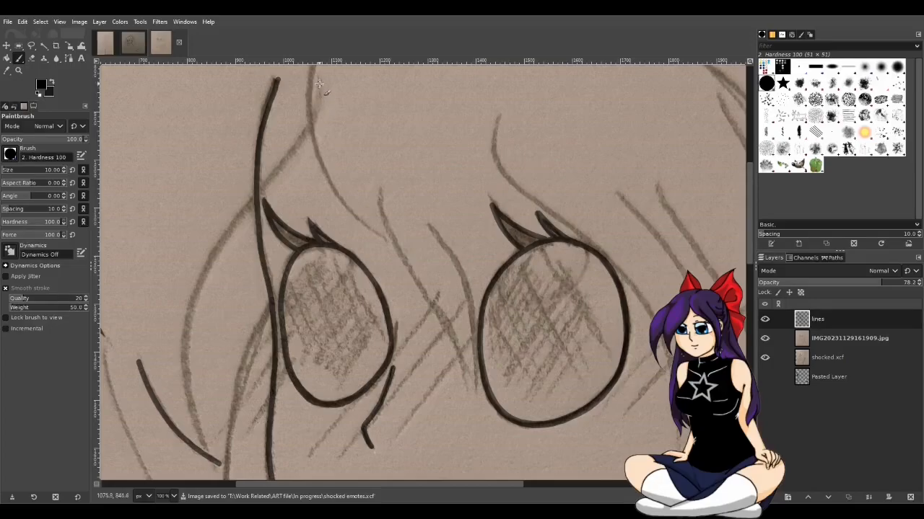
mouse_move(320, 81)
mouse_down()
mouse_move(312, 114)
mouse_move(198, 274)
mouse_move(189, 341)
mouse_move(201, 426)
mouse_move(227, 462)
mouse_move(313, 114)
mouse_move(220, 235)
mouse_move(185, 314)
mouse_move(185, 392)
mouse_move(225, 465)
mouse_up()
key(ctrl+z)
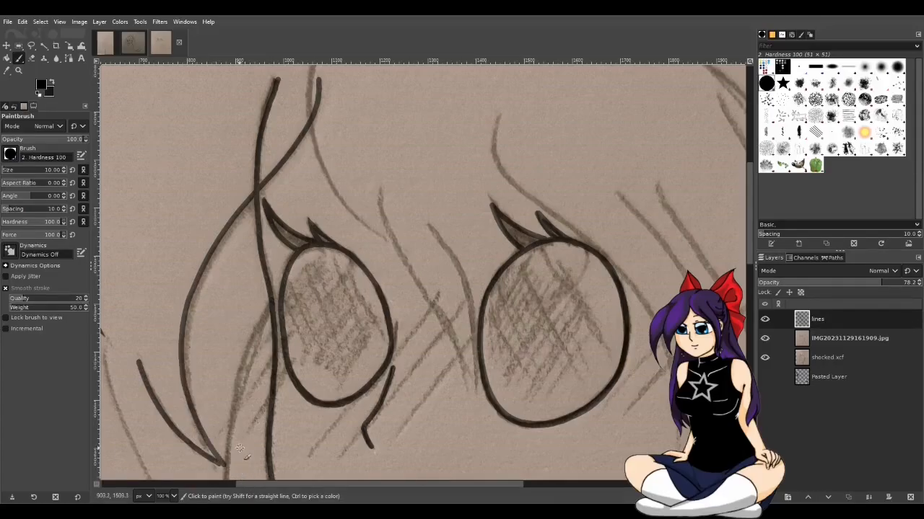
key(ctrl+z)
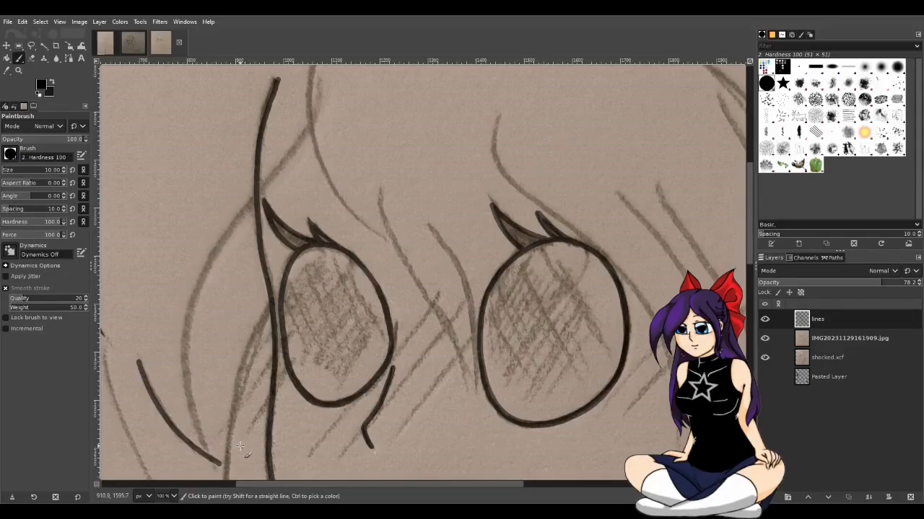
key(ctrl+z)
key(ctrl+y)
key(ctrl+y)
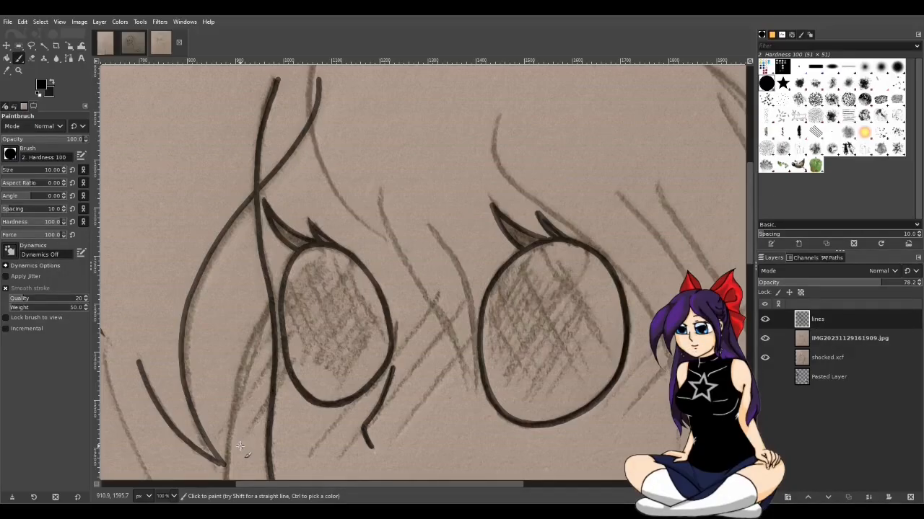
key(ctrl+z)
key(ctrl+y)
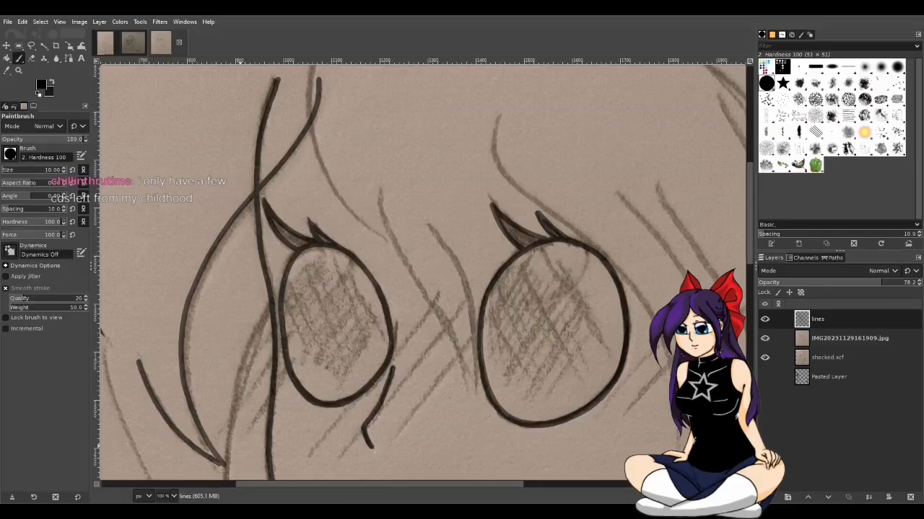
key(shift+s)
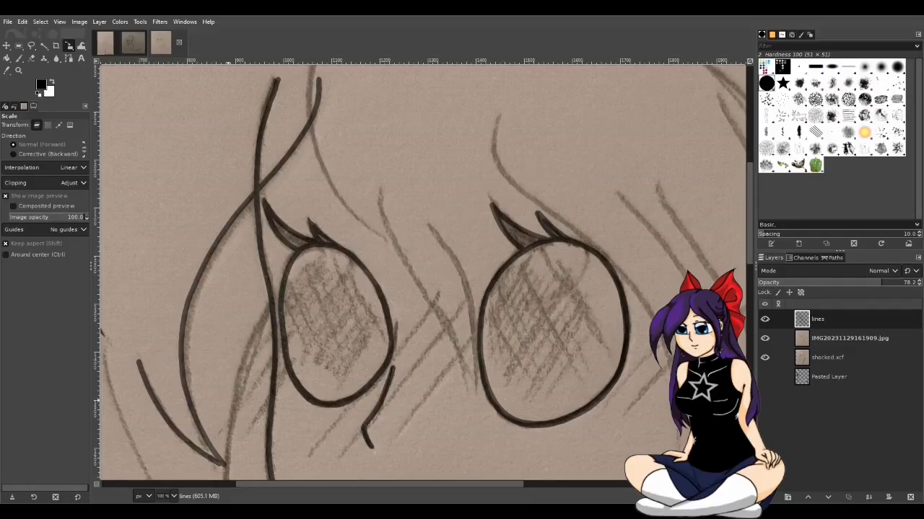
Undo the long hair strand and retrace it across the face outline down to the lower end of the short strand
key(p)
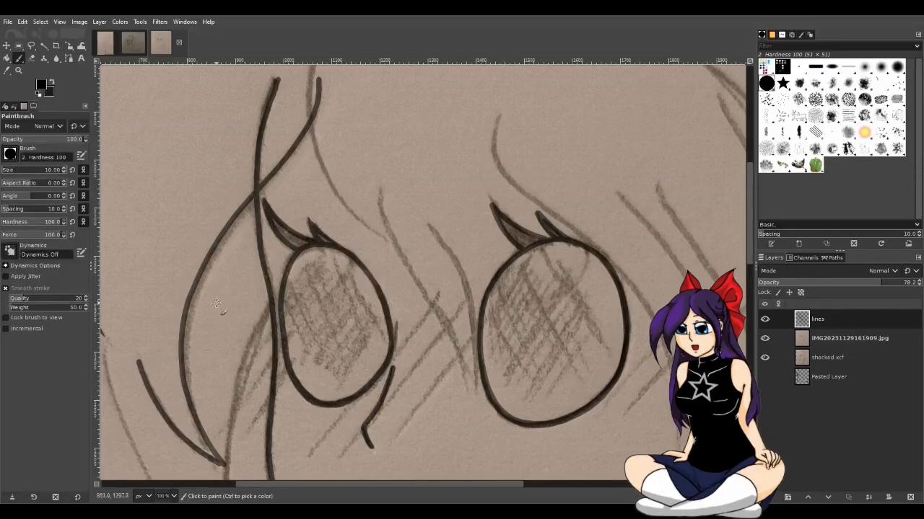
key(ctrl+z)
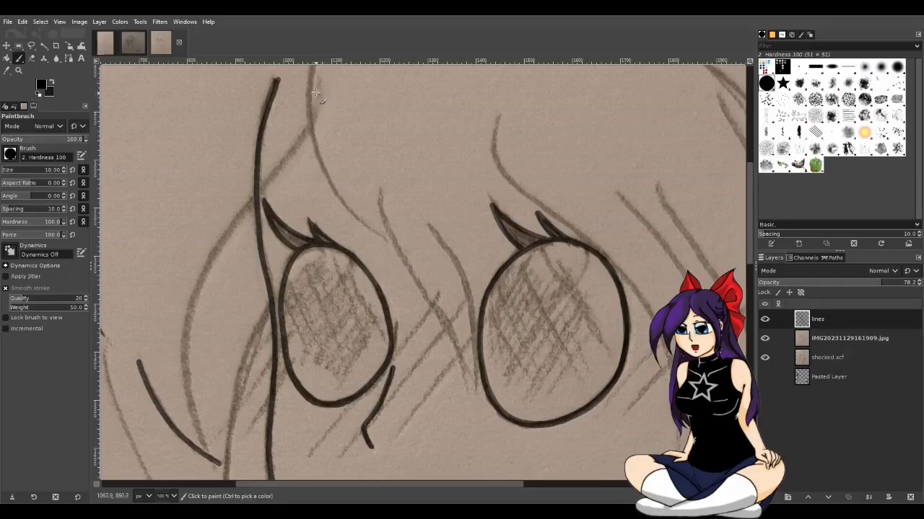
drag(318, 82, 313, 120)
key(ctrl+z)
mouse_move(318, 80)
mouse_down()
mouse_move(303, 135)
mouse_move(221, 234)
mouse_move(191, 312)
mouse_move(189, 378)
mouse_move(226, 462)
mouse_up()
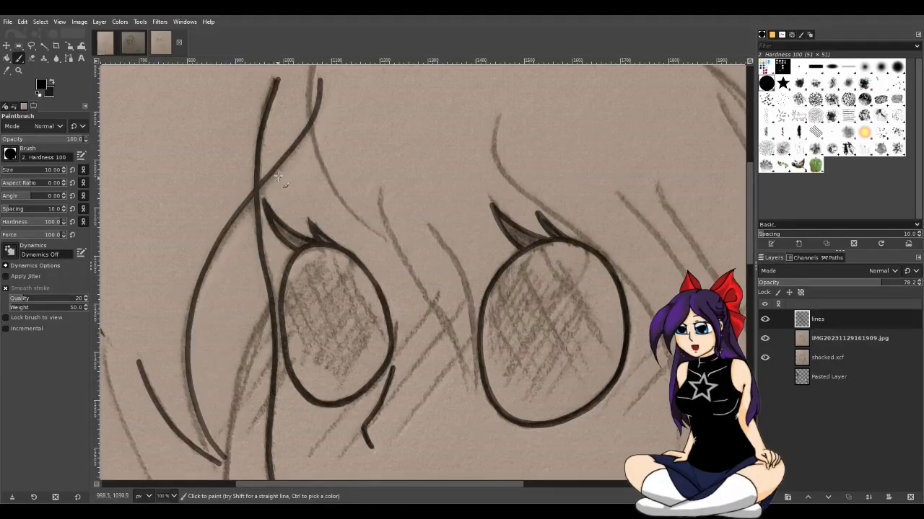
Redraw the long curved hair strand in black so that its lower end meets the tip of the short outer strand
key(ctrl+z)
mouse_move(318, 86)
mouse_down()
mouse_move(306, 131)
mouse_move(212, 261)
mouse_move(188, 317)
mouse_move(188, 389)
mouse_move(225, 465)
mouse_up()
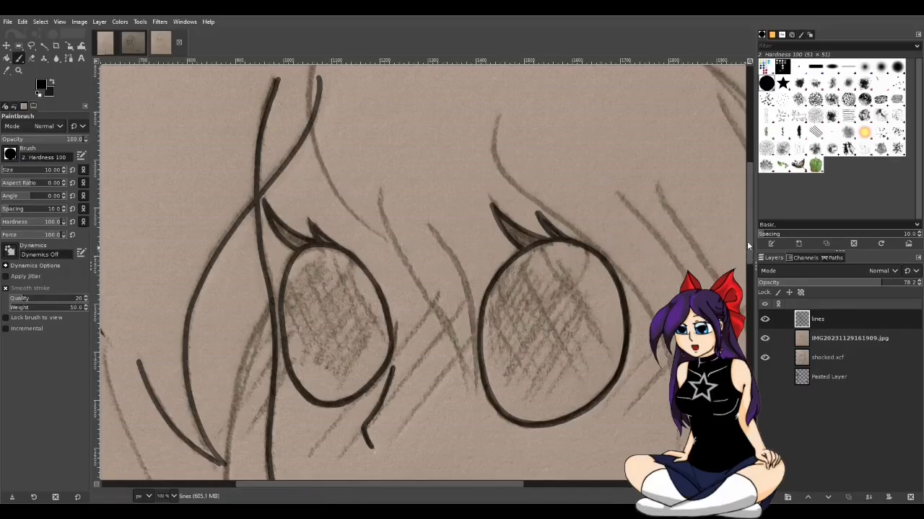
drag(749, 246, 748, 279)
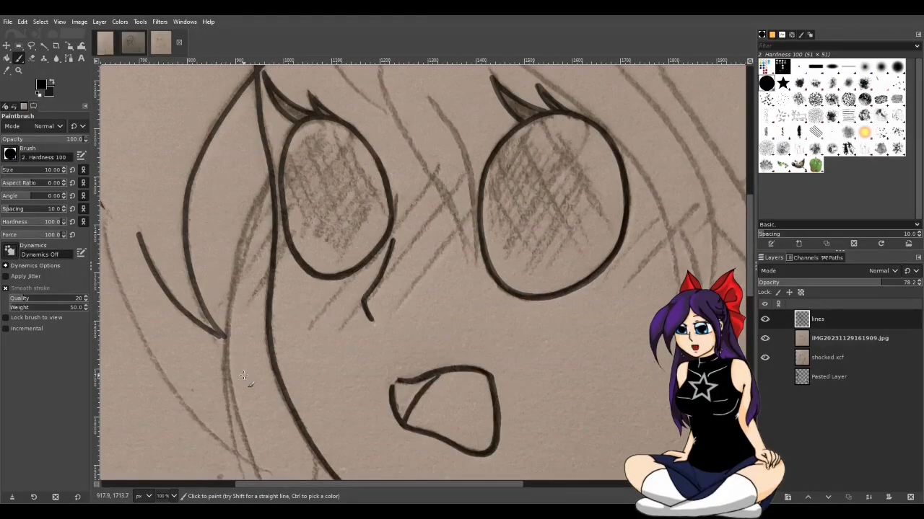
Trace the curved fringe strand from the forehead down above the smaller eye in black, redoing the stroke until it follows the sketch
drag(752, 252, 764, 191)
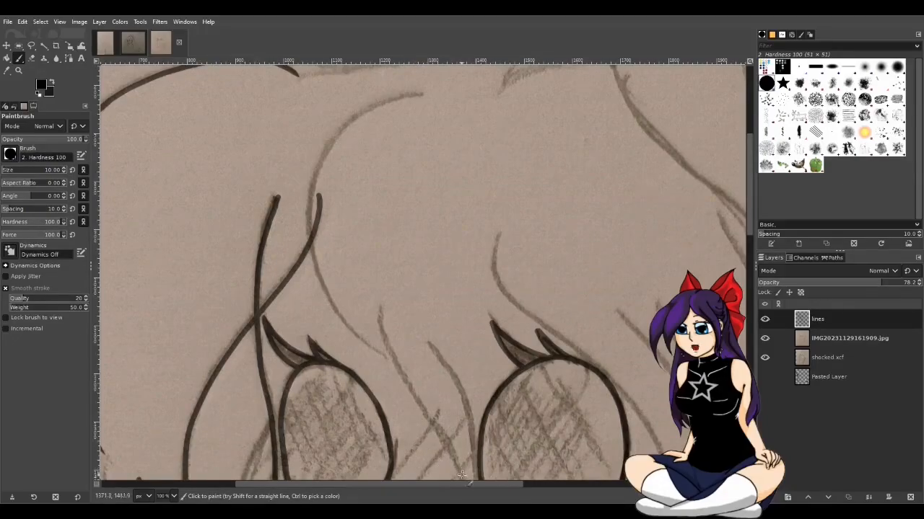
drag(460, 482, 488, 482)
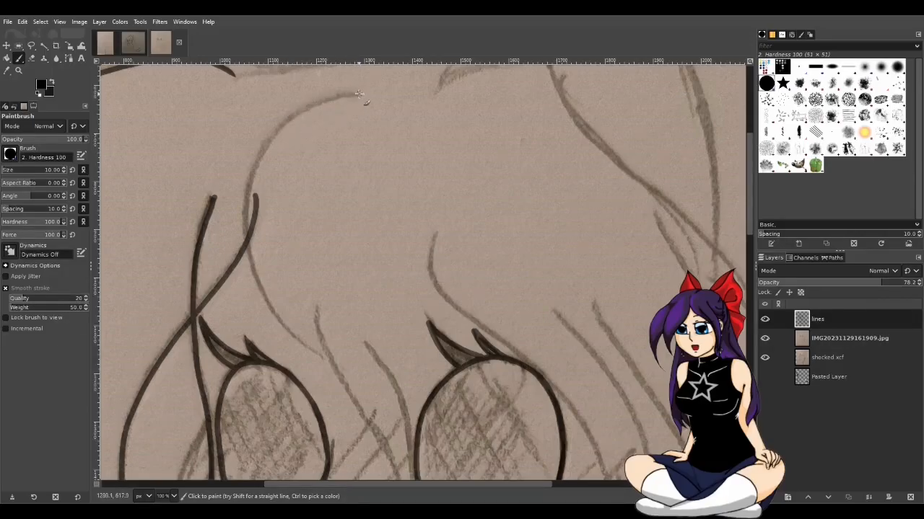
mouse_move(356, 93)
mouse_down()
mouse_move(278, 132)
mouse_move(251, 181)
mouse_up()
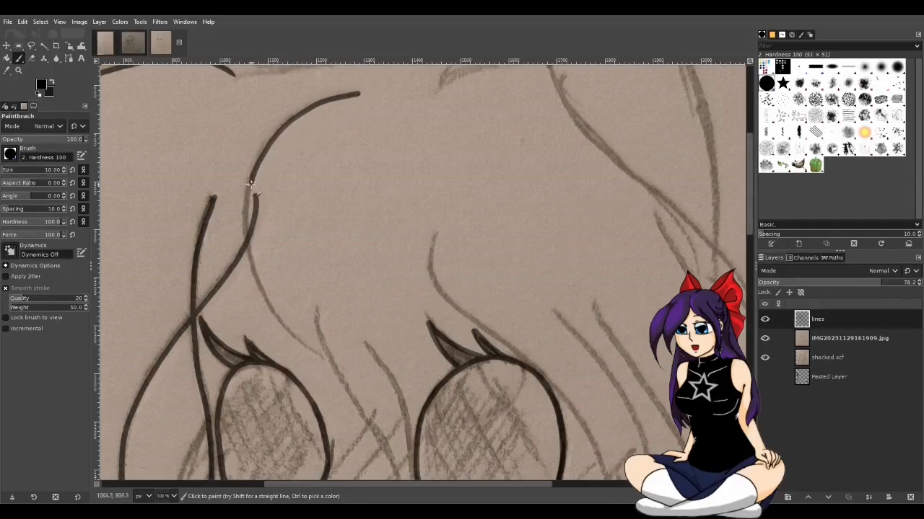
key(ctrl+z)
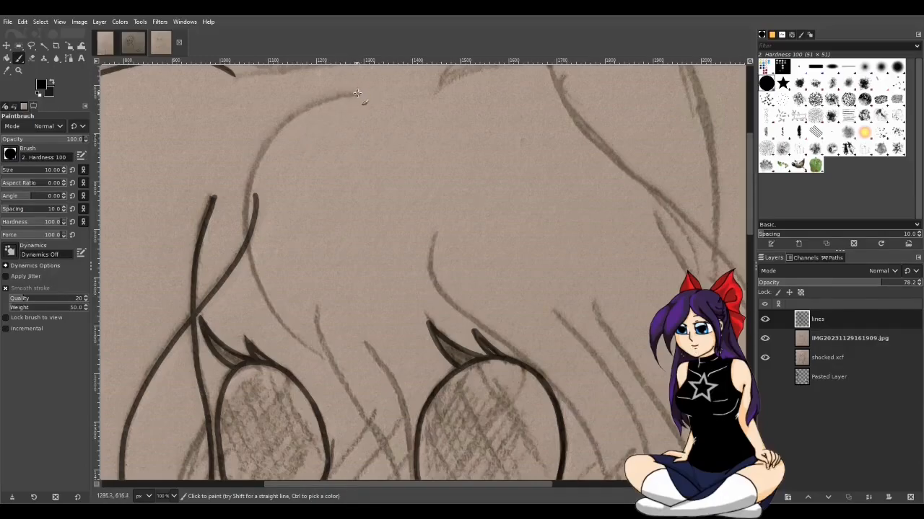
mouse_move(353, 94)
mouse_down()
mouse_move(309, 110)
mouse_move(273, 142)
mouse_move(243, 208)
mouse_up()
key(ctrl+z)
mouse_move(358, 95)
mouse_down()
mouse_move(328, 99)
mouse_move(274, 131)
mouse_move(244, 177)
mouse_move(241, 229)
mouse_move(252, 267)
mouse_move(278, 310)
mouse_move(332, 358)
mouse_up()
key(ctrl+z)
key(ctrl+z)
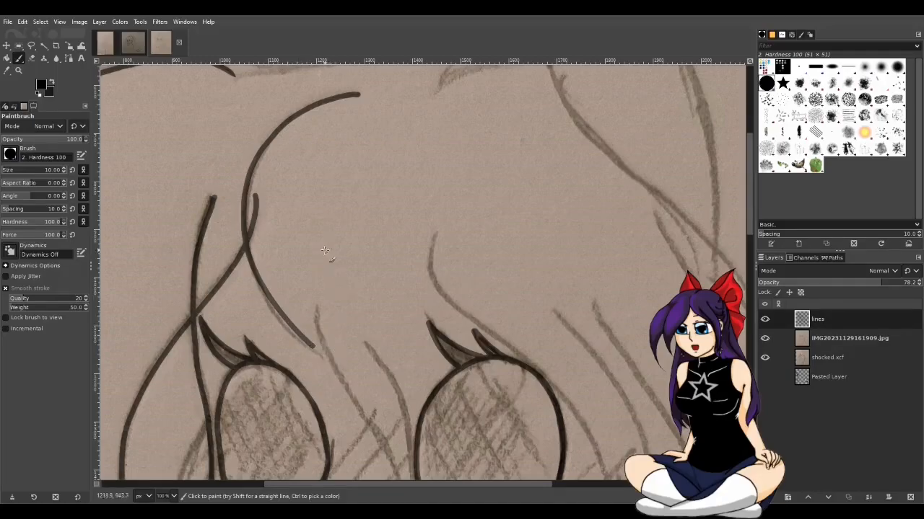
key(ctrl+z)
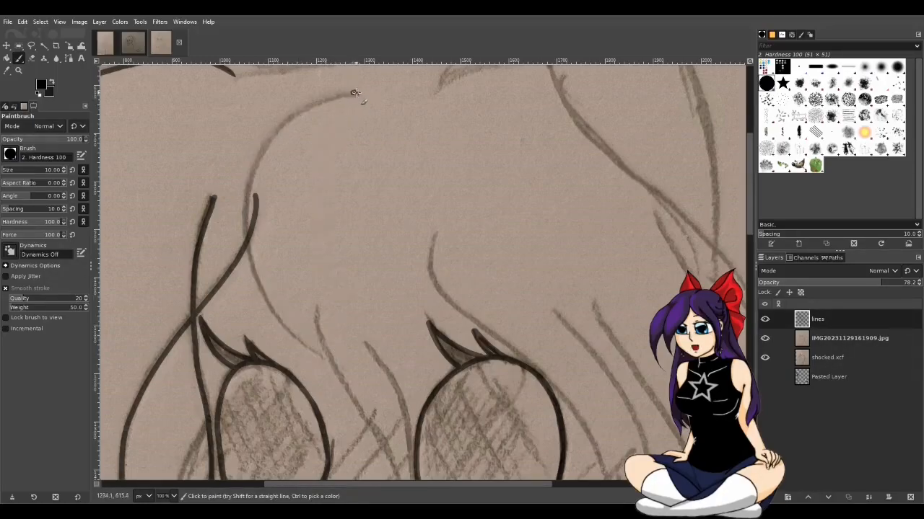
drag(357, 93, 307, 112)
key(ctrl+z)
drag(358, 92, 293, 111)
key(ctrl+z)
mouse_move(358, 92)
mouse_down()
mouse_move(304, 110)
mouse_move(268, 146)
mouse_up()
key(ctrl+z)
mouse_move(356, 92)
mouse_down()
mouse_move(301, 114)
mouse_move(249, 183)
mouse_move(246, 243)
mouse_move(265, 298)
mouse_move(288, 332)
mouse_move(338, 364)
mouse_up()
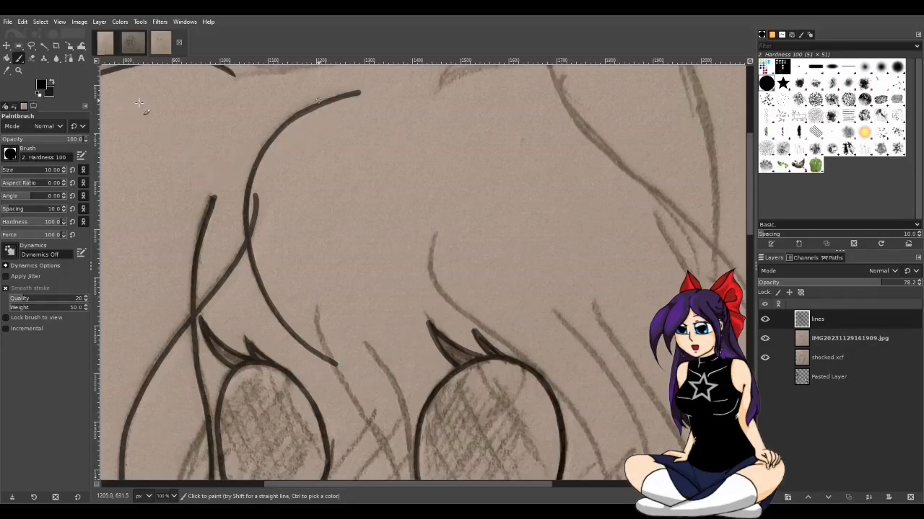
Taper the upper tip of the line along the side of the face with the Eraser at size 14
key(shift+e)
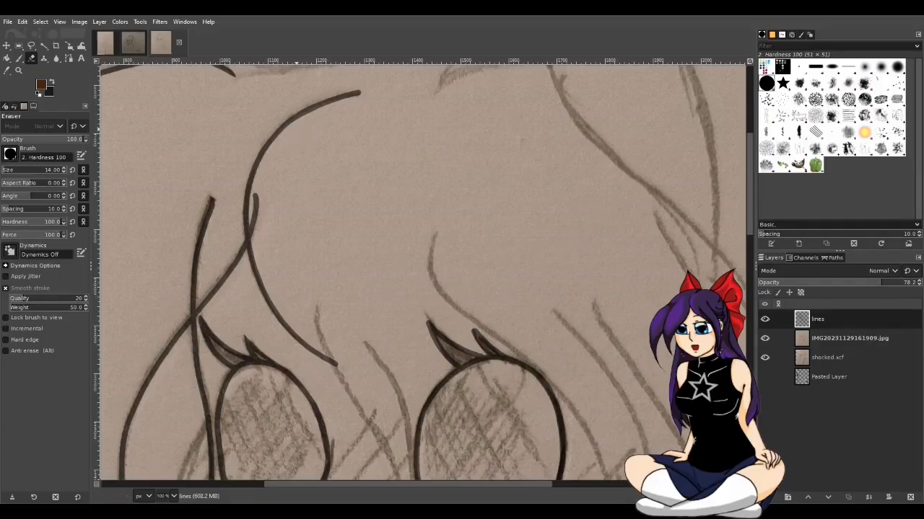
key(shift+s)
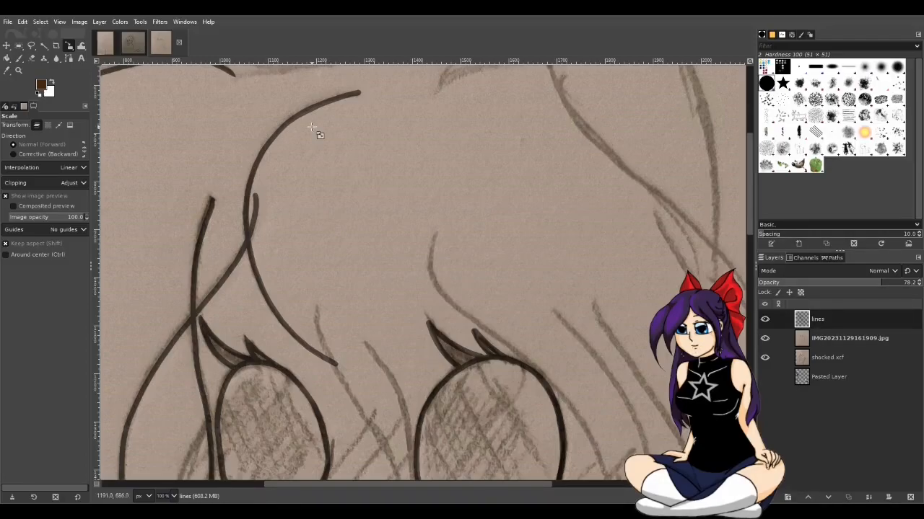
key(shift+e)
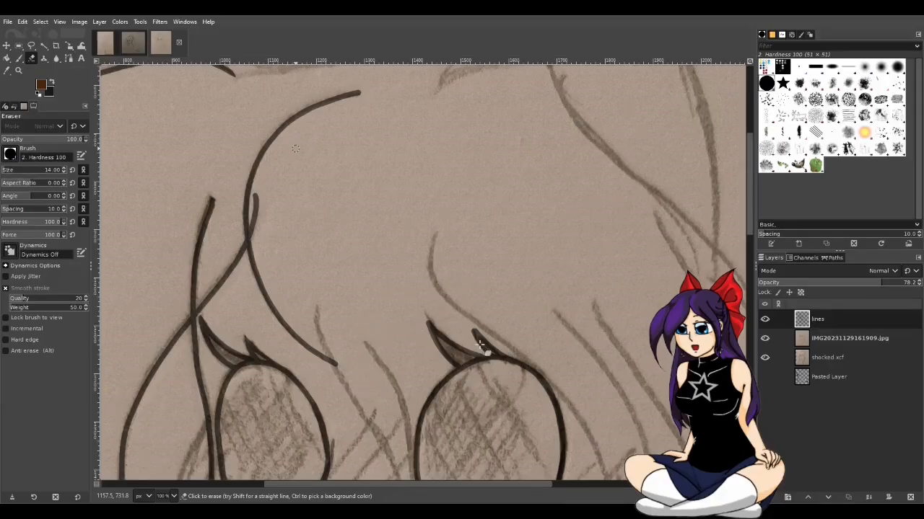
scroll(747, 224, down, 5)
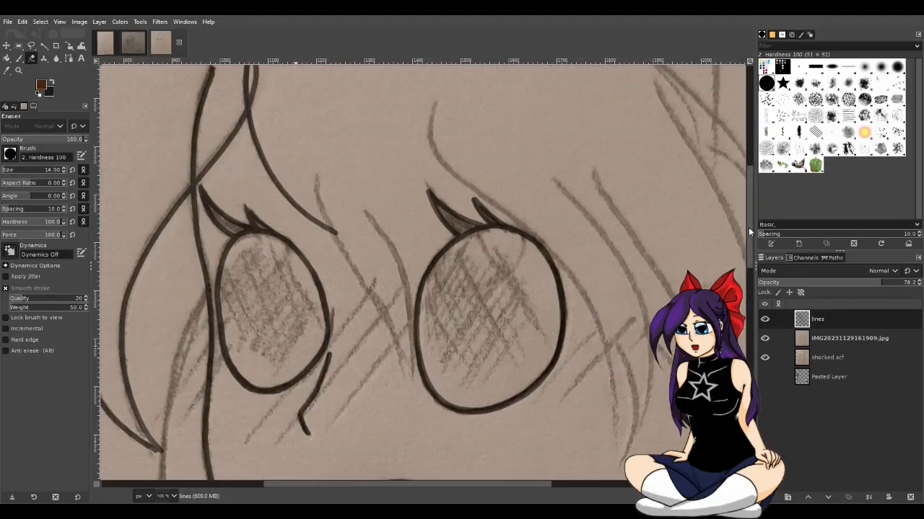
key(shift+s)
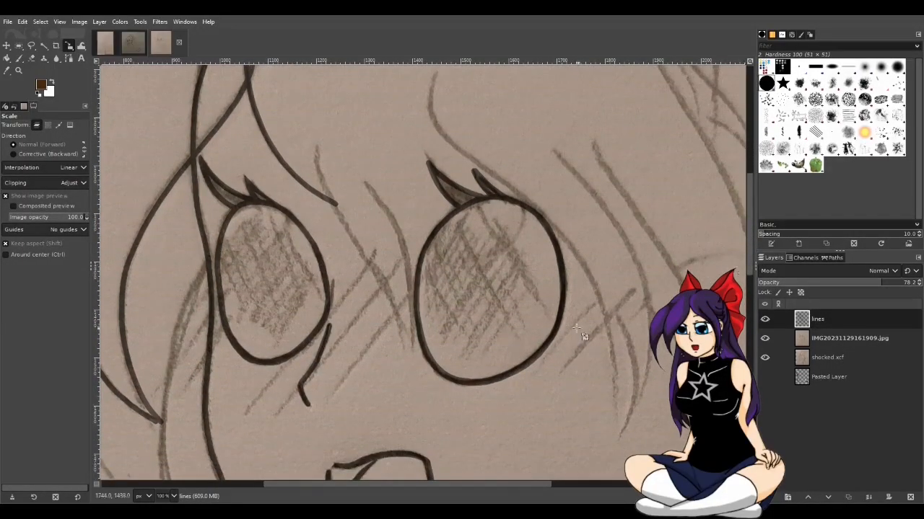
Save the image shocked emotes.xcf
drag(506, 483, 539, 485)
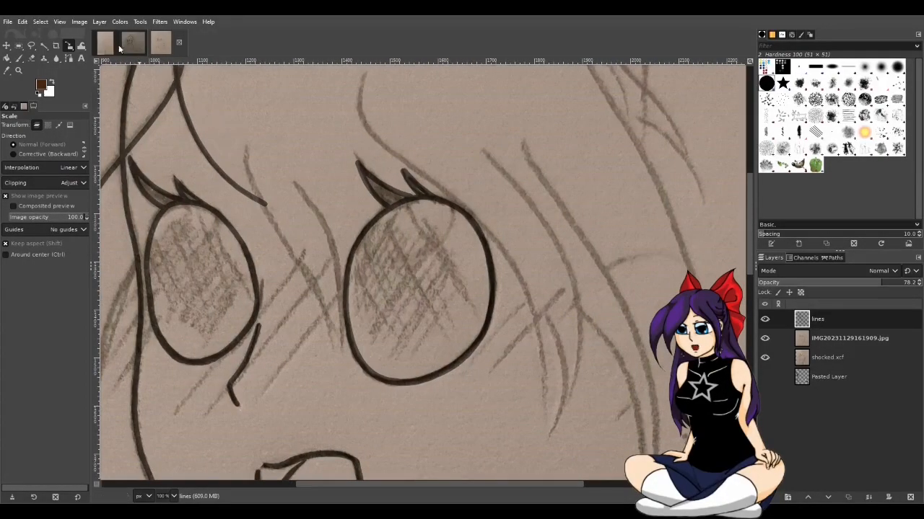
click(7, 23)
click(32, 119)
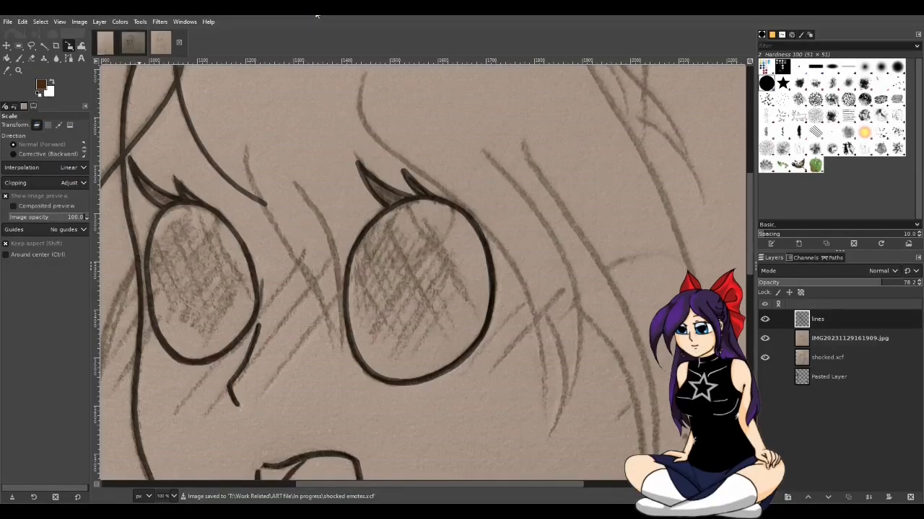
Trace the long hair strand that falls between the eyes with the black Paintbrush, redoing the stroke and undoing the accidental layer cut
key(p)
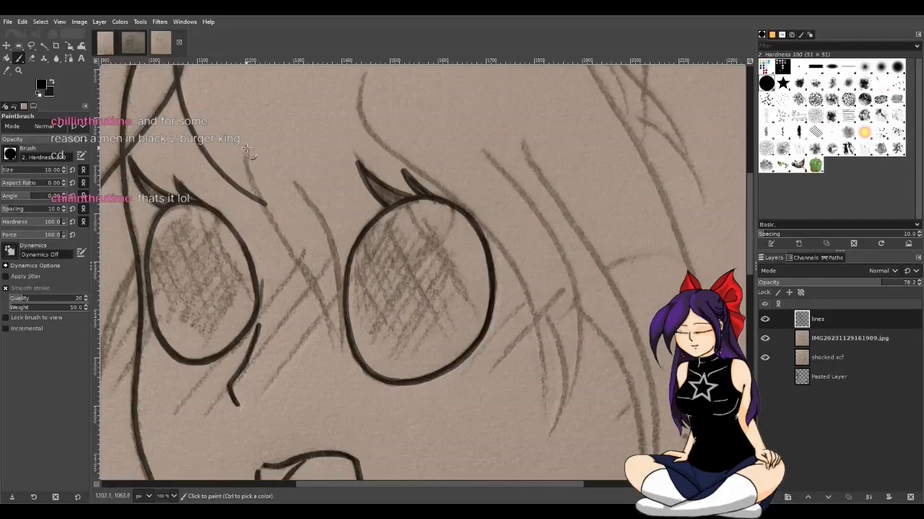
click(246, 148)
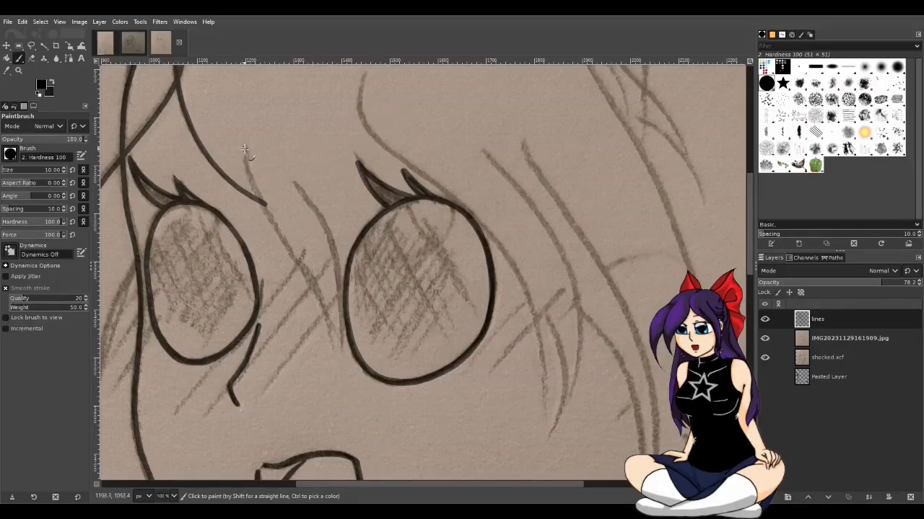
mouse_move(246, 148)
mouse_down()
mouse_move(271, 224)
mouse_move(320, 295)
mouse_move(341, 344)
mouse_up()
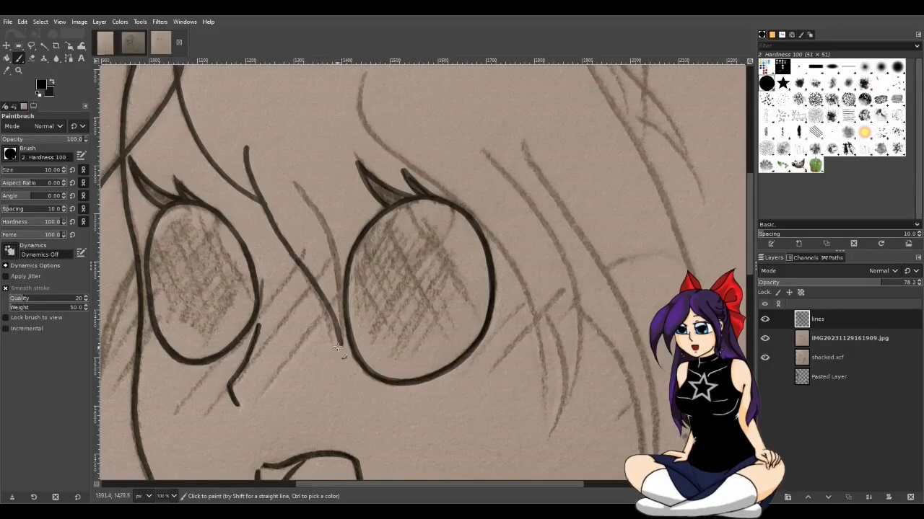
key(ctrl+x)
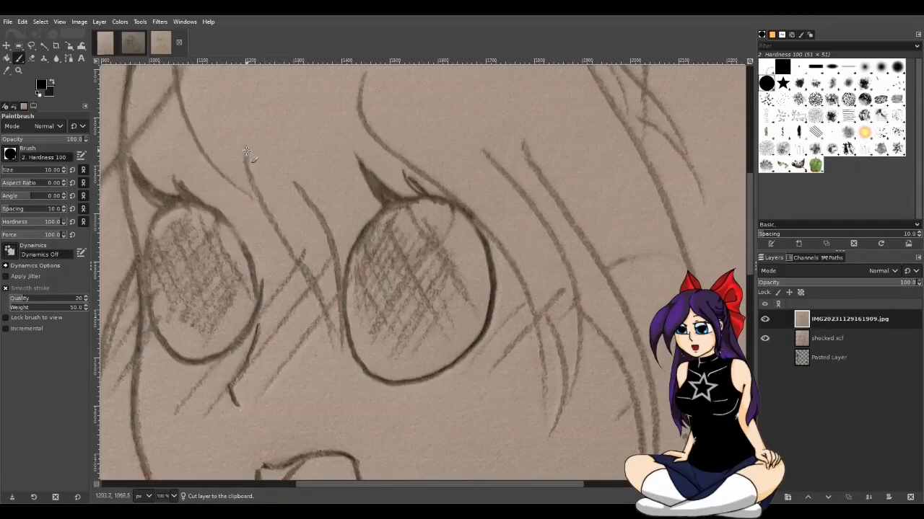
key(ctrl+z)
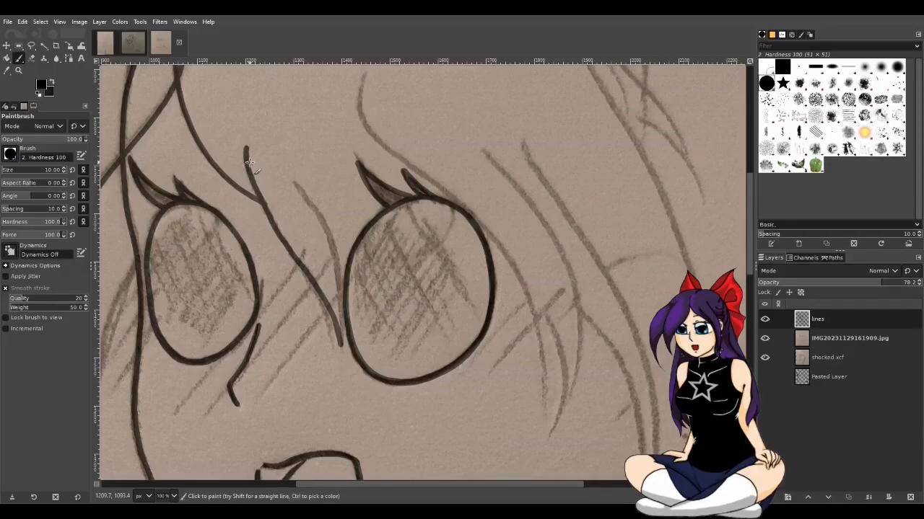
key(ctrl+z)
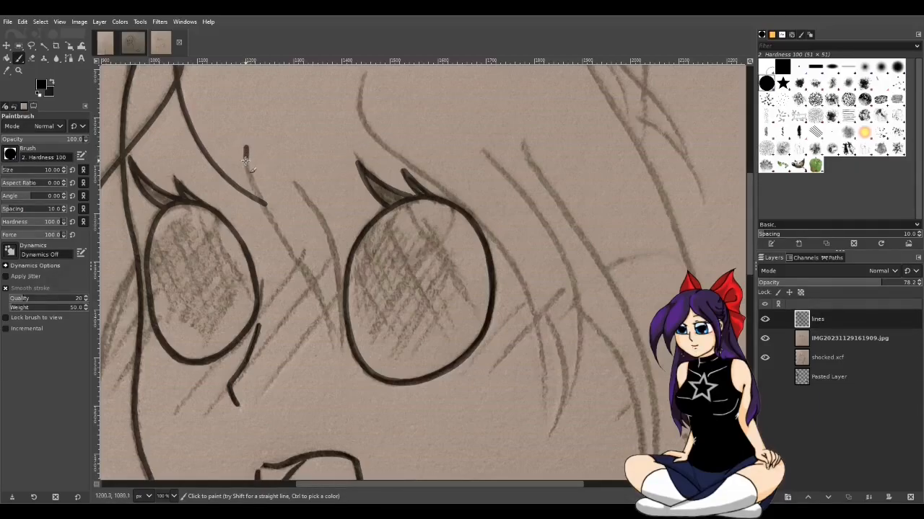
key(ctrl+z)
mouse_move(245, 163)
mouse_down()
mouse_move(271, 226)
mouse_move(325, 304)
mouse_move(336, 360)
mouse_up()
key(ctrl+z)
drag(245, 150, 254, 193)
key(ctrl+z)
mouse_move(245, 150)
mouse_down()
mouse_move(269, 218)
mouse_move(320, 296)
mouse_move(331, 343)
mouse_up()
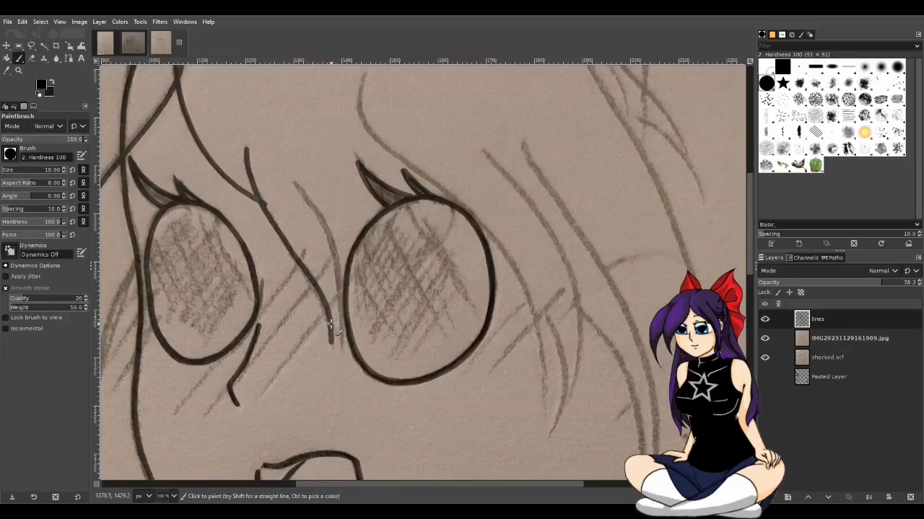
Erase the lower half of the strand between the eyes and redraw it in black down beside the larger eye
key(shift+e)
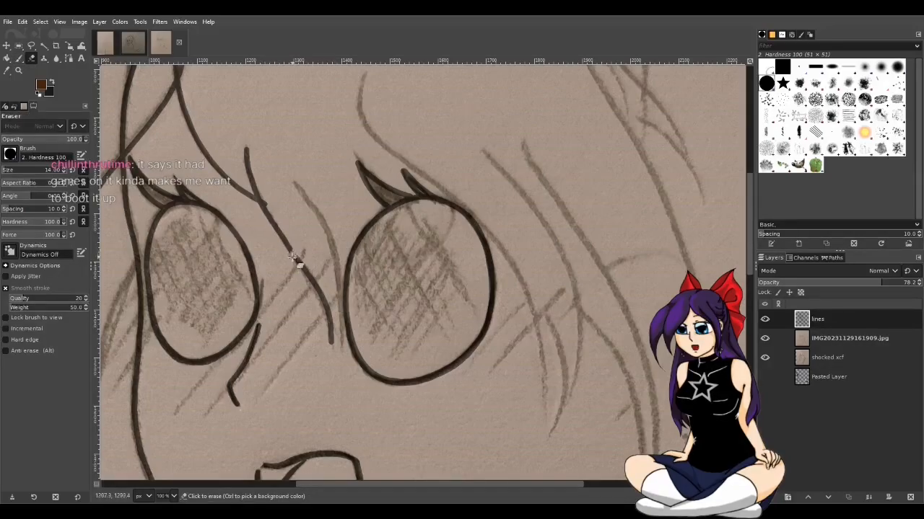
mouse_move(295, 258)
mouse_down()
mouse_move(319, 295)
mouse_move(331, 337)
mouse_up()
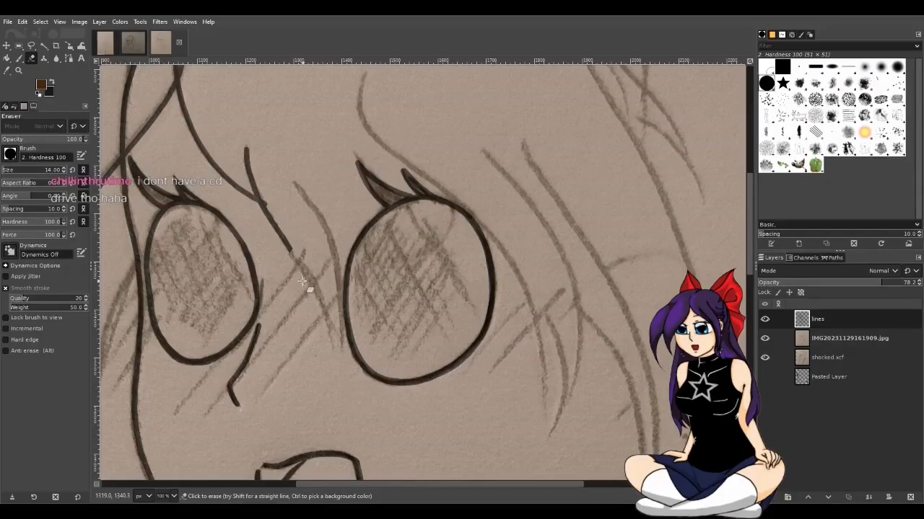
key(p)
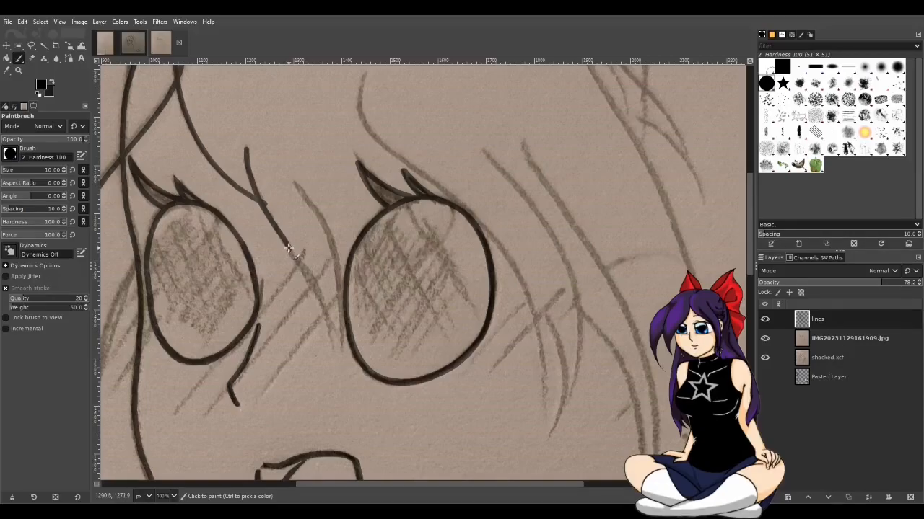
drag(290, 251, 329, 322)
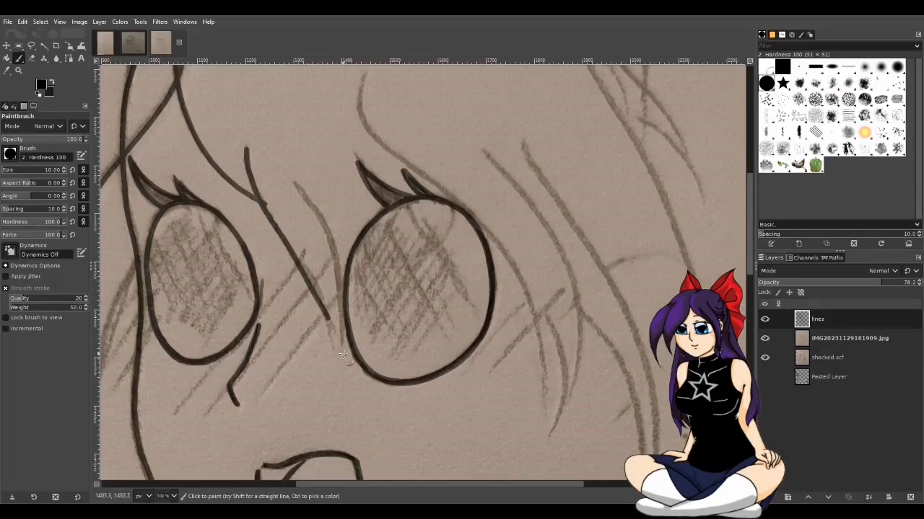
key(ctrl+z)
drag(288, 249, 349, 365)
key(ctrl+z)
drag(289, 249, 341, 340)
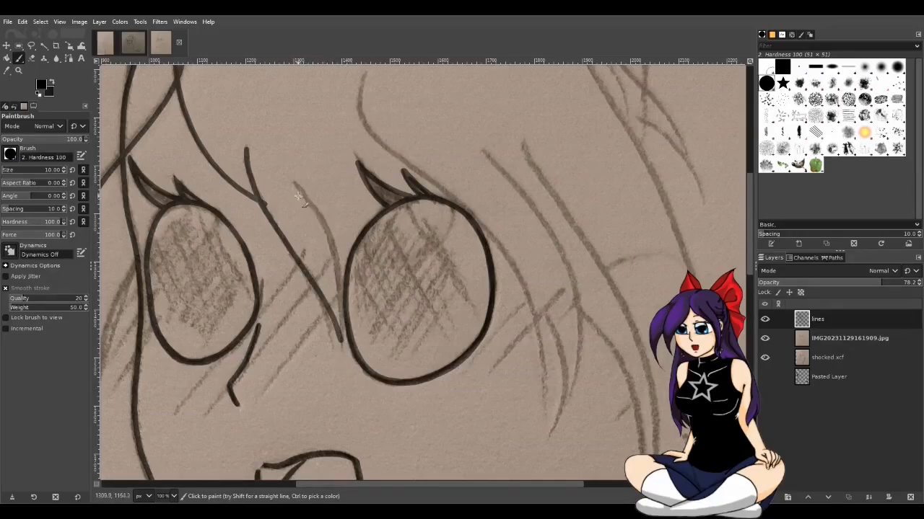
Try several black strokes for the shorter curved strand beside the larger eye, undoing each one
mouse_move(294, 183)
mouse_down()
mouse_move(329, 238)
mouse_move(339, 362)
mouse_up()
key(ctrl+z)
mouse_move(294, 182)
mouse_down()
mouse_move(336, 251)
mouse_move(343, 332)
mouse_up()
key(ctrl+z)
mouse_move(294, 182)
mouse_down()
mouse_move(319, 215)
mouse_move(336, 276)
mouse_move(337, 368)
mouse_up()
key(ctrl+z)
mouse_move(313, 209)
mouse_down()
mouse_move(344, 321)
mouse_move(339, 365)
mouse_up()
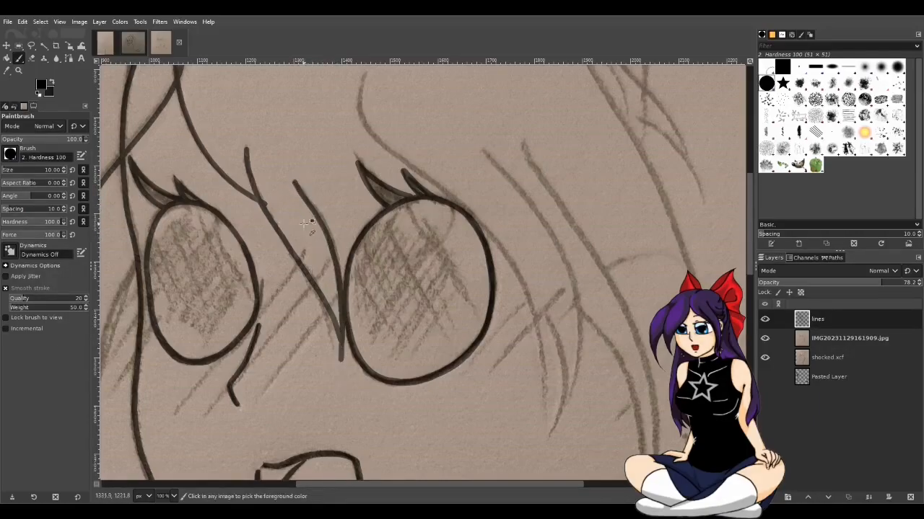
key(ctrl+z)
mouse_move(307, 200)
mouse_down()
mouse_move(345, 285)
mouse_move(348, 325)
mouse_up()
key(ctrl+z)
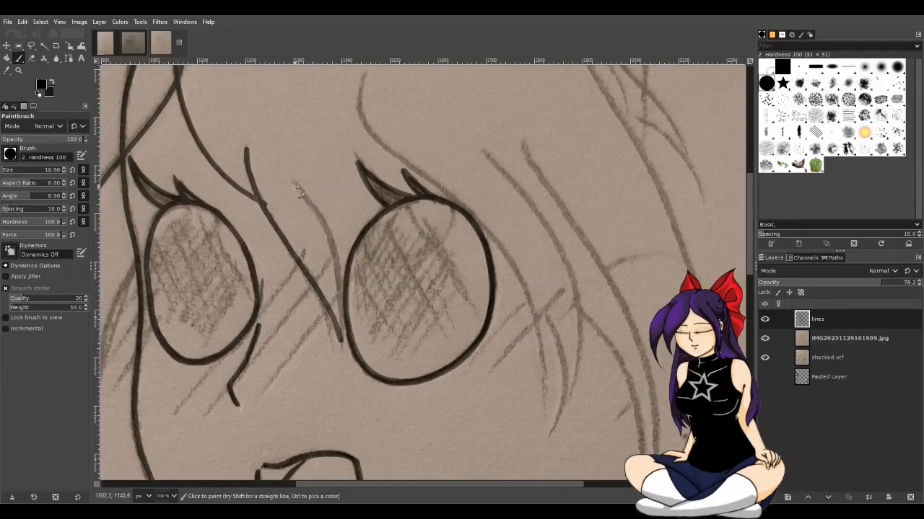
mouse_move(305, 196)
mouse_down()
mouse_move(345, 284)
mouse_move(336, 359)
mouse_up()
key(ctrl+z)
key(ctrl+z)
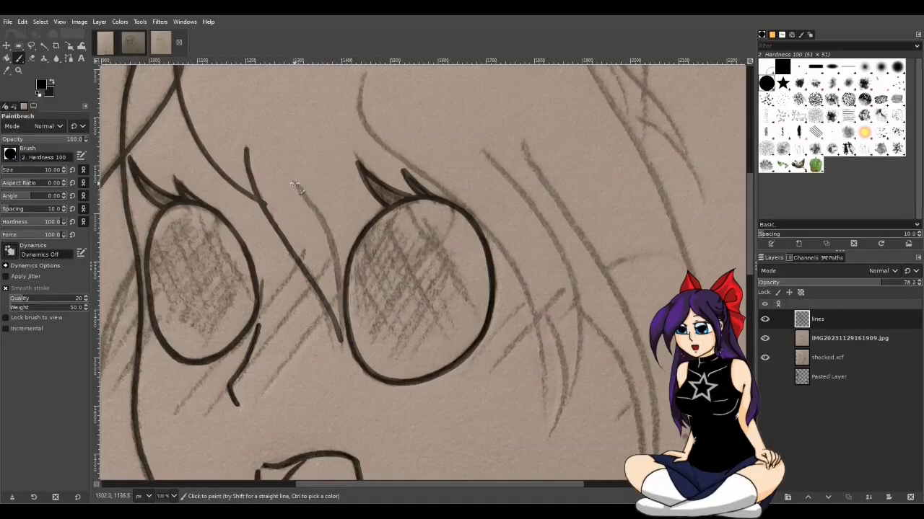
drag(298, 189, 333, 255)
key(ctrl+z)
mouse_move(314, 210)
mouse_down()
mouse_move(346, 283)
mouse_move(348, 346)
mouse_up()
key(ctrl+z)
drag(307, 204, 325, 235)
key(ctrl+z)
mouse_move(319, 215)
mouse_down()
mouse_move(343, 271)
mouse_move(345, 313)
mouse_up()
key(ctrl+z)
drag(294, 182, 322, 225)
key(ctrl+z)
Trace the shorter curved strand down to the end of the long strand between the eyes, and taper their shared tip with the Eraser
mouse_move(295, 183)
mouse_down()
mouse_move(332, 235)
mouse_move(343, 289)
mouse_move(340, 363)
mouse_up()
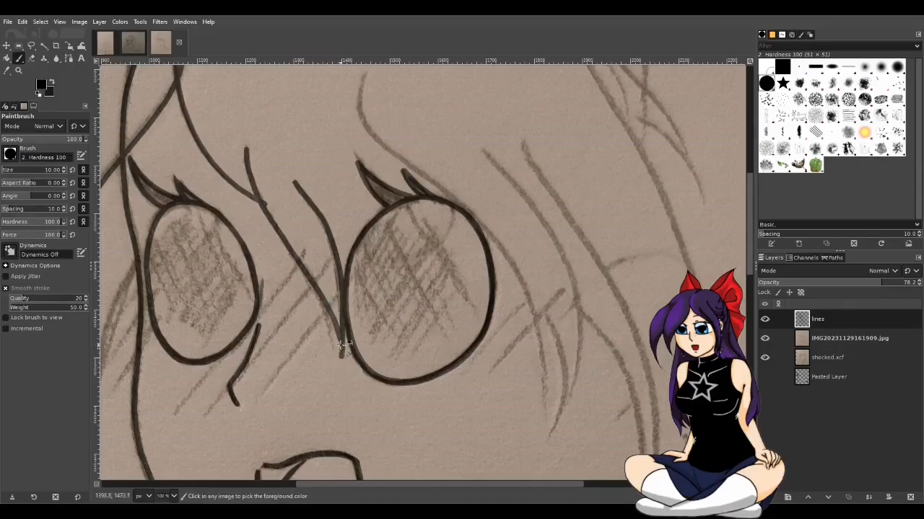
key(ctrl+z)
mouse_move(295, 184)
mouse_down()
mouse_move(333, 253)
mouse_move(338, 361)
mouse_up()
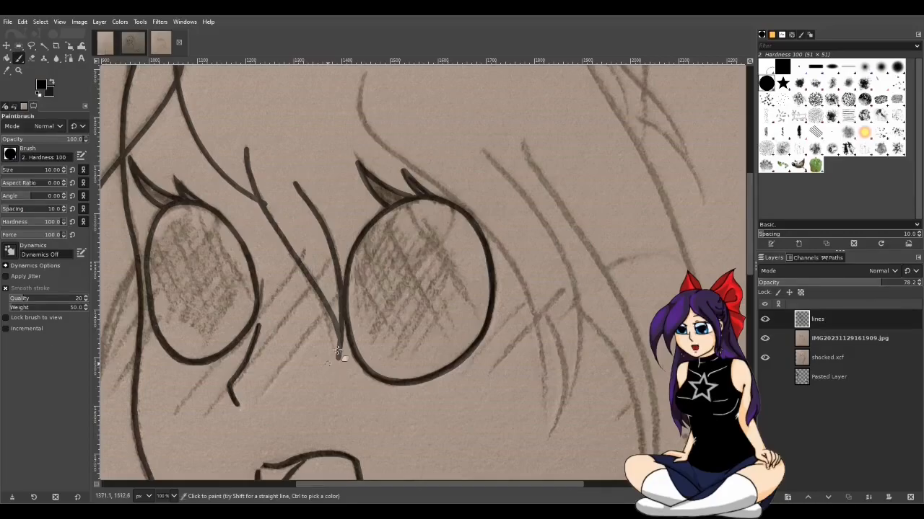
key(shift+e)
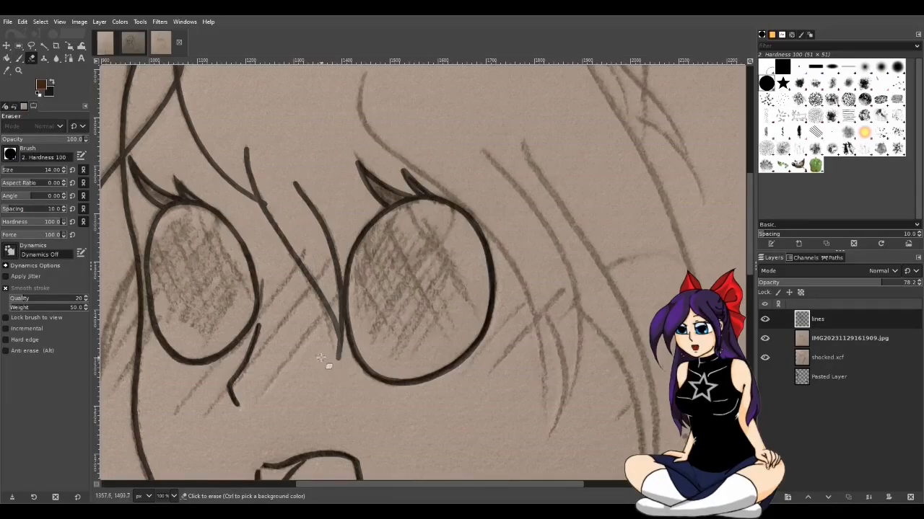
drag(340, 351, 339, 361)
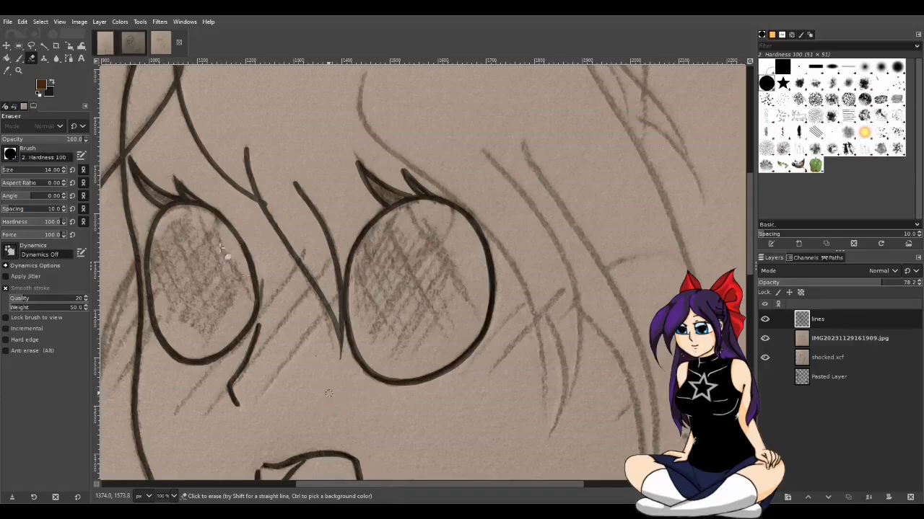
Save the drawing and inspect the traced fringe and the untraced hair strands beside the larger eye
click(9, 22)
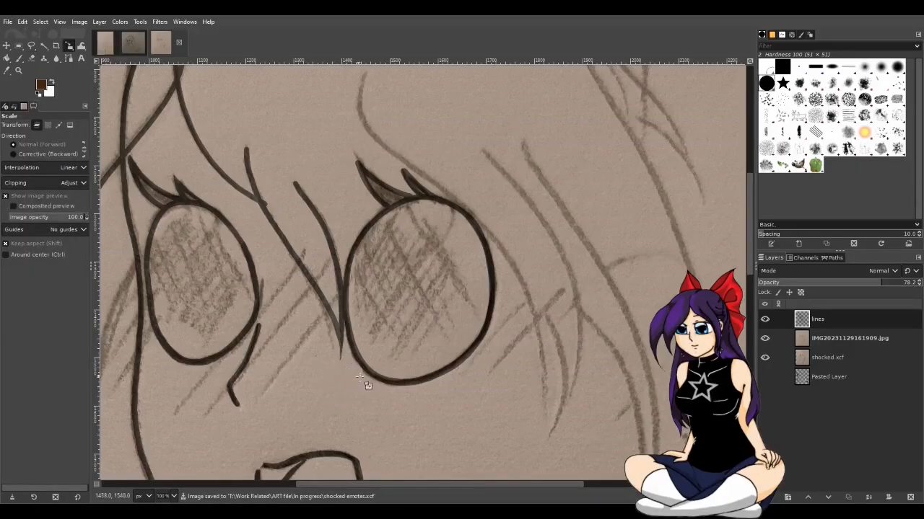
drag(459, 484, 505, 482)
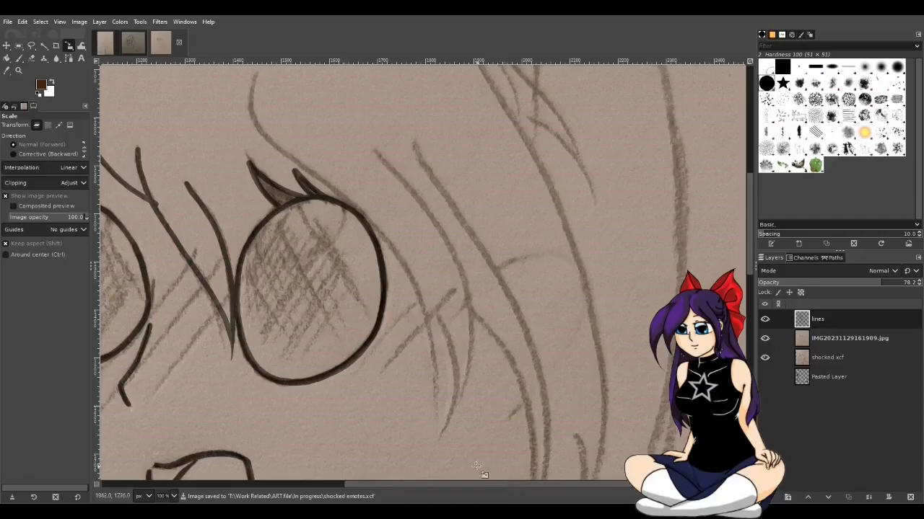
scroll(253, 366, up, 1)
scroll(228, 365, up, 1)
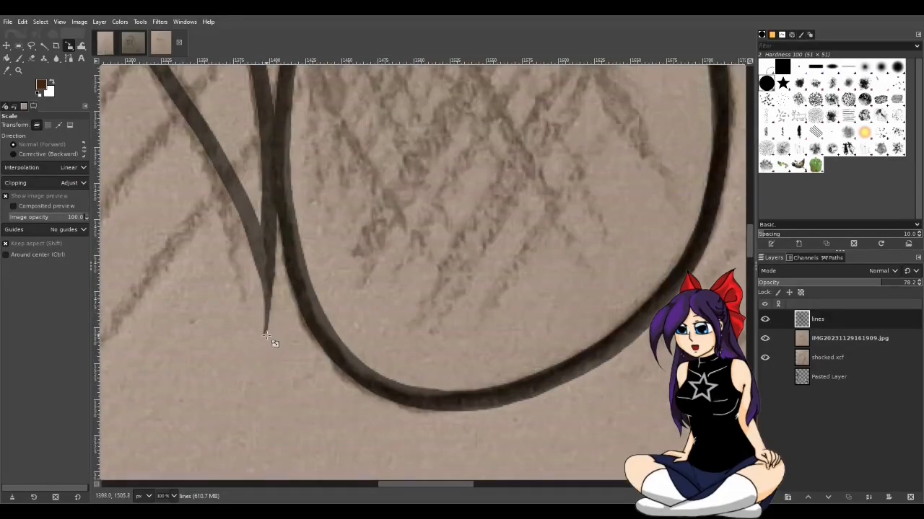
scroll(278, 343, down, 4)
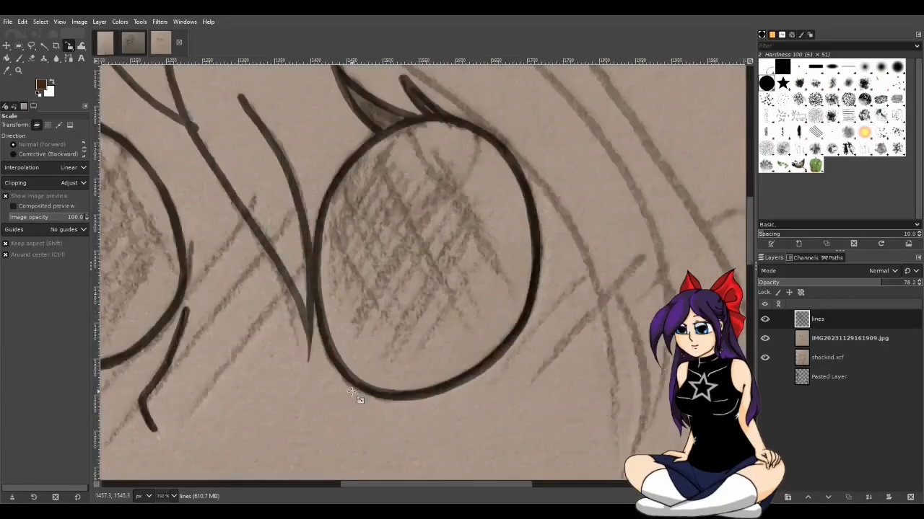
scroll(433, 433, down, 2)
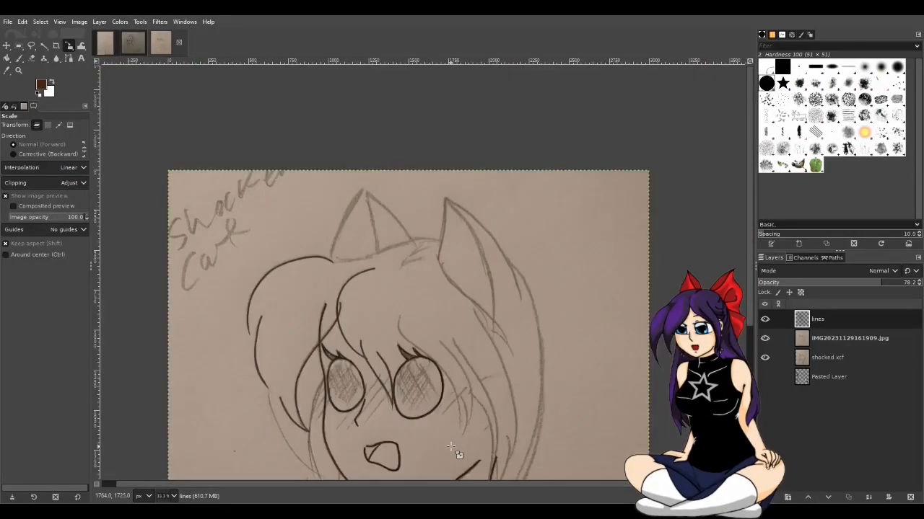
scroll(451, 448, up, 1)
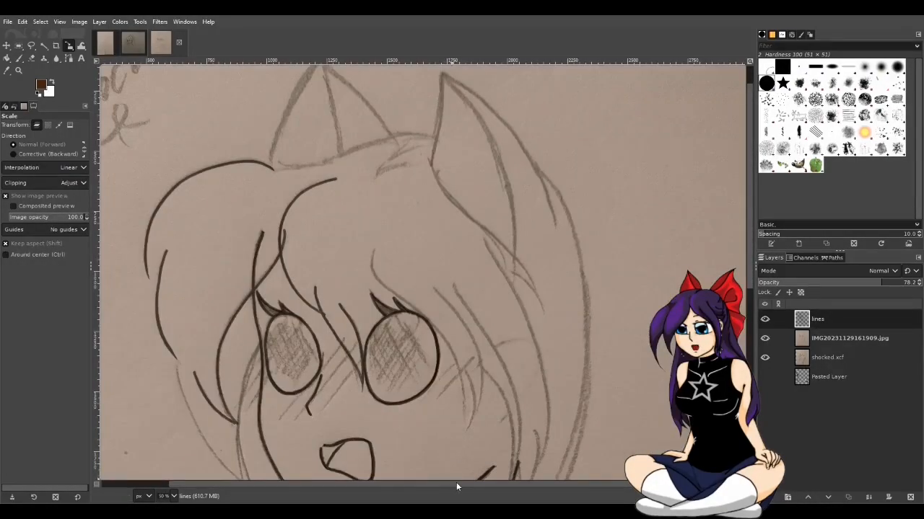
drag(466, 483, 468, 483)
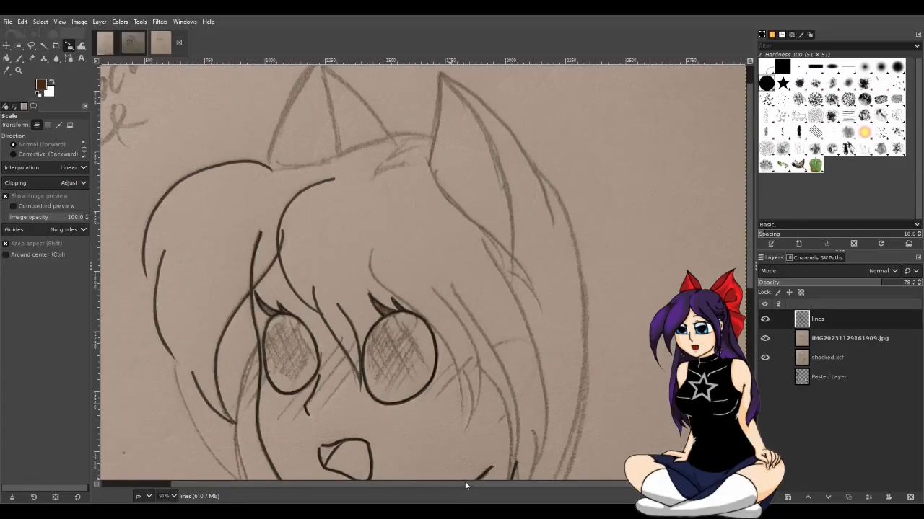
scroll(487, 433, up, 2)
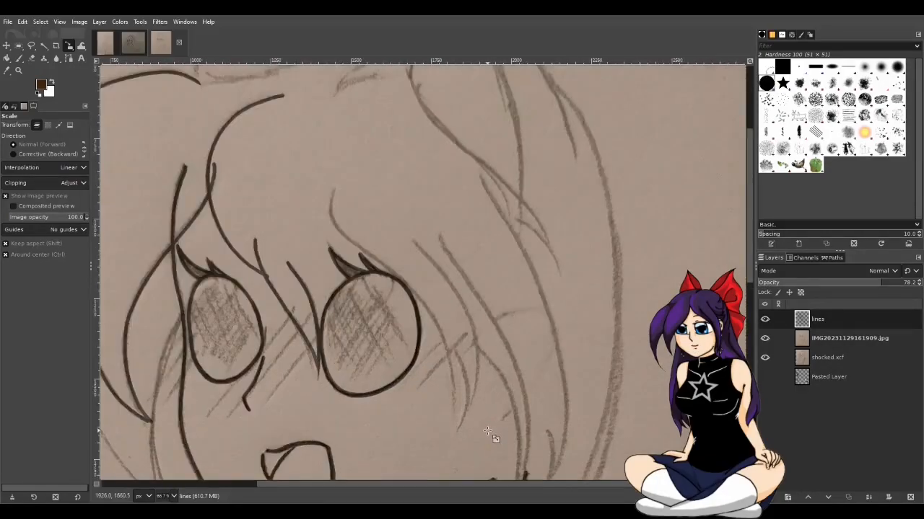
drag(482, 482, 498, 482)
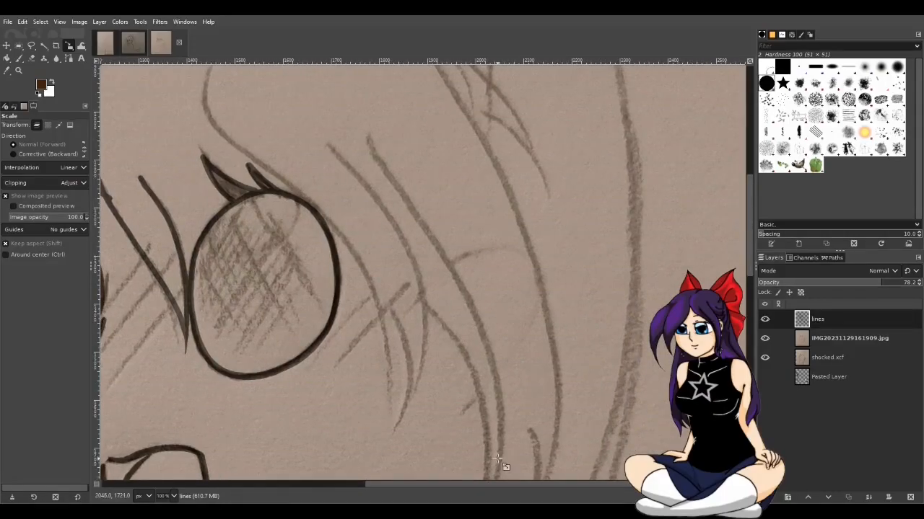
scroll(498, 461, down, 1)
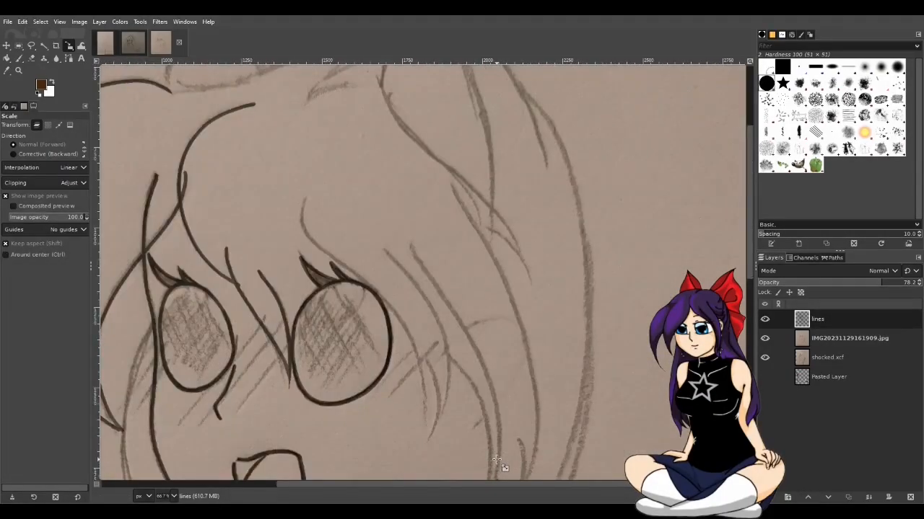
drag(467, 482, 509, 487)
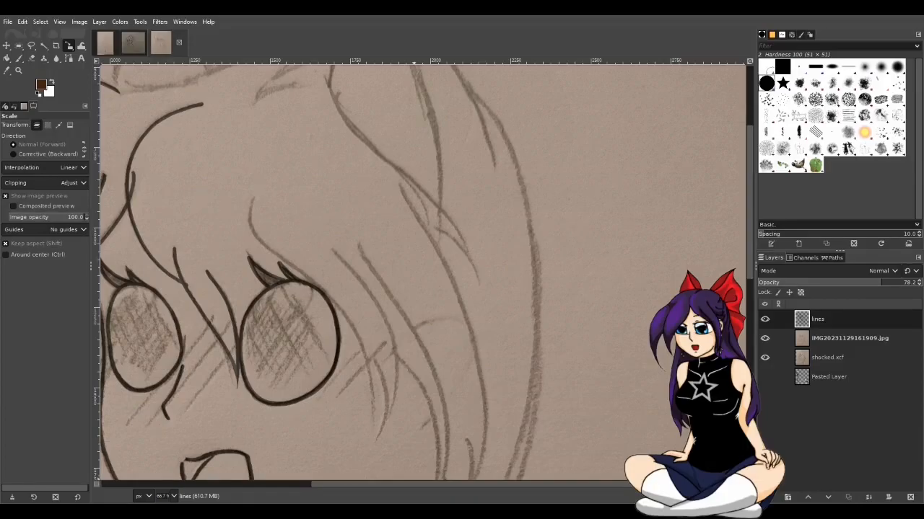
Set the Paintbrush to the default black and try a first stroke on the strand starting above the larger eye
key(p)
key(d)
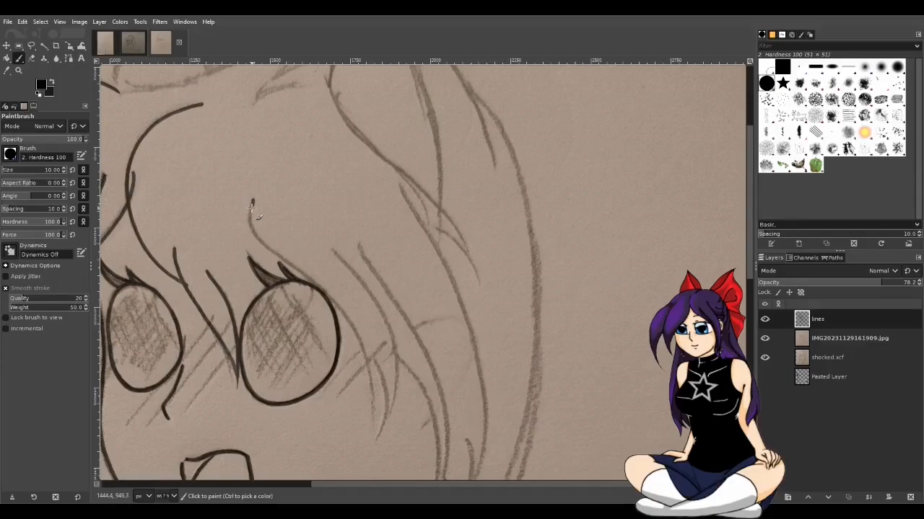
drag(252, 207, 258, 256)
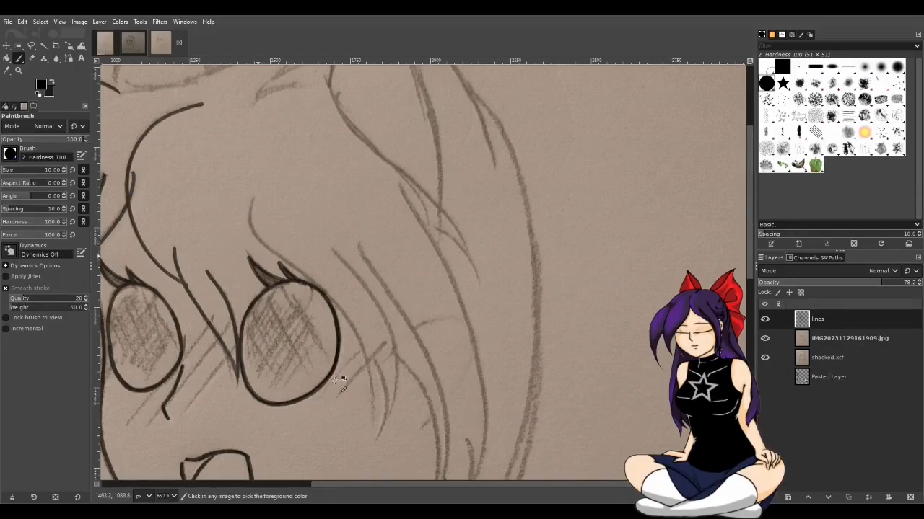
key(shift+s)
scroll(340, 378, up, 2)
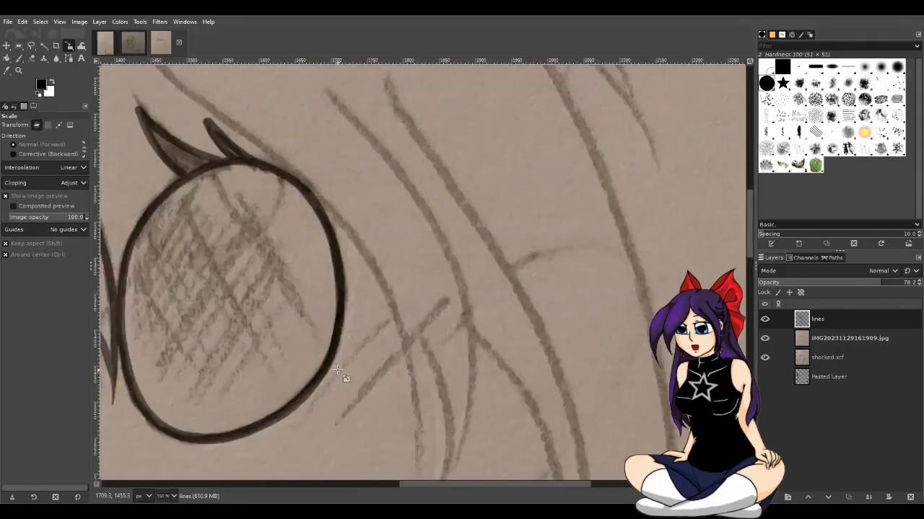
scroll(339, 407, down, 1)
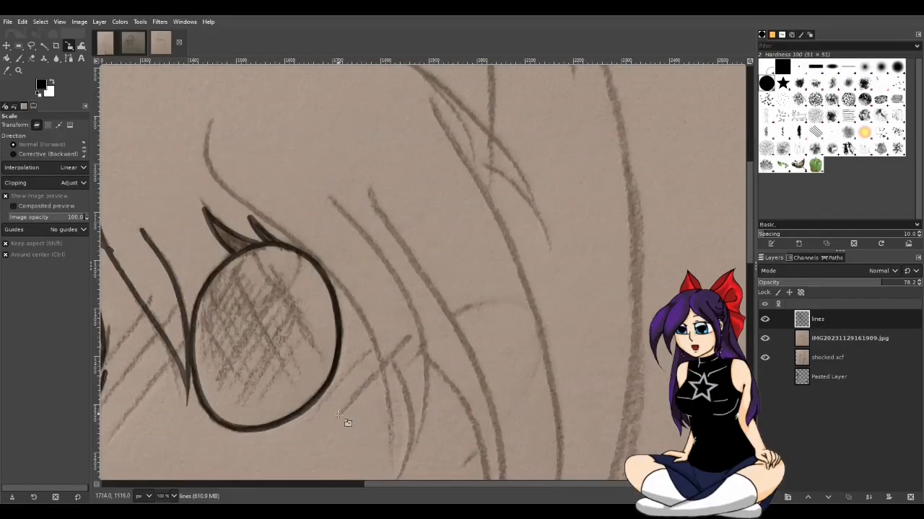
drag(398, 483, 434, 479)
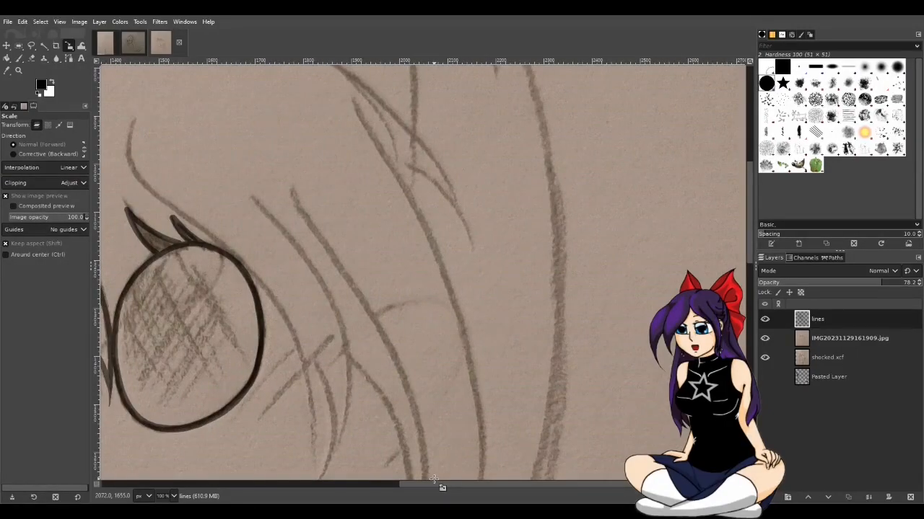
Try several black Paintbrush strokes from the top of the strand above the larger eye, undoing each one
key(p)
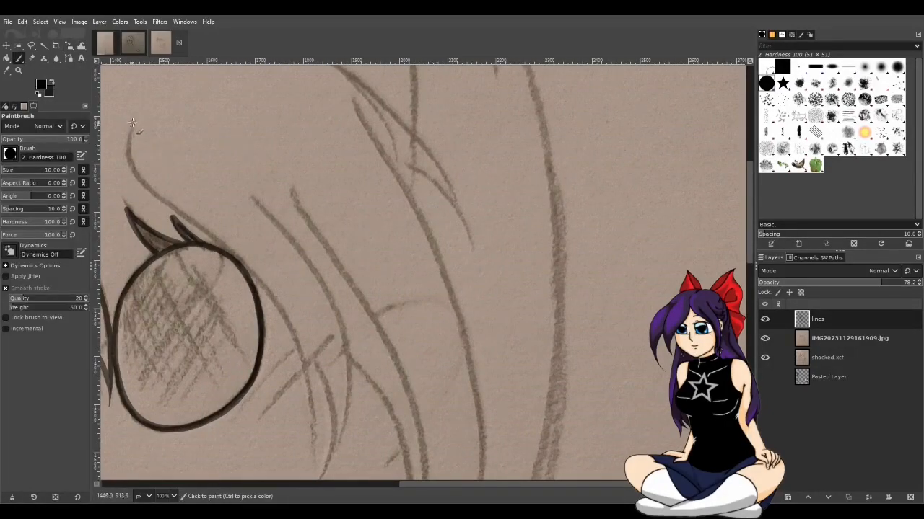
mouse_move(134, 120)
mouse_down()
mouse_move(130, 150)
mouse_move(141, 178)
mouse_up()
key(ctrl+z)
drag(135, 119, 136, 172)
key(ctrl+z)
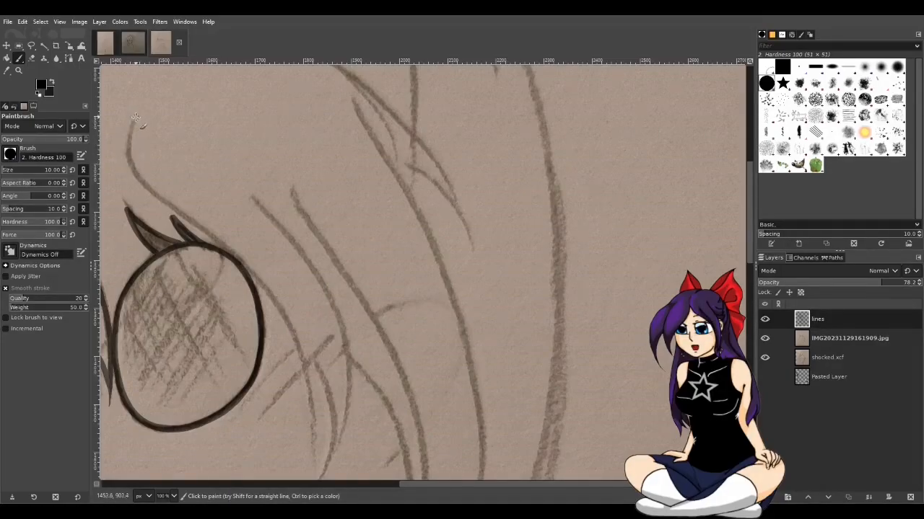
mouse_move(133, 124)
mouse_down()
mouse_move(139, 175)
mouse_move(170, 200)
mouse_up()
key(ctrl+z)
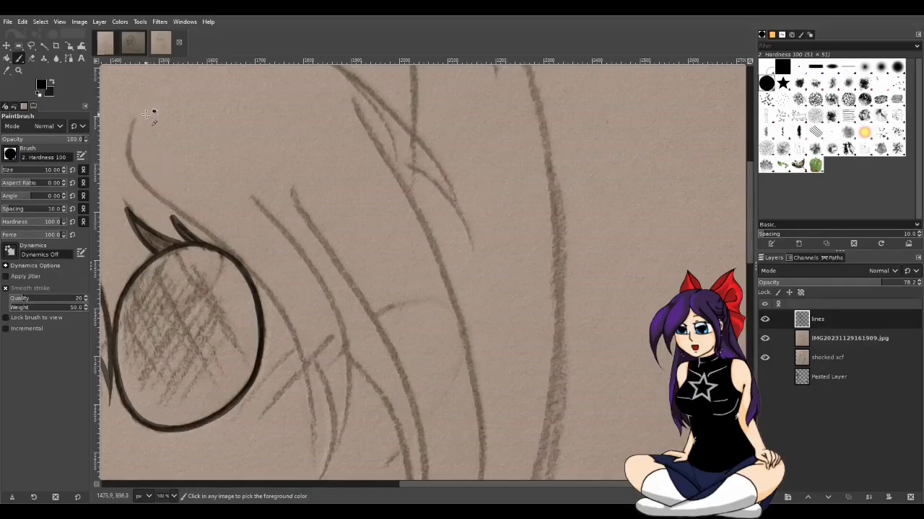
mouse_move(134, 119)
mouse_down()
mouse_move(131, 151)
mouse_move(148, 186)
mouse_move(198, 220)
mouse_up()
key(ctrl+z)
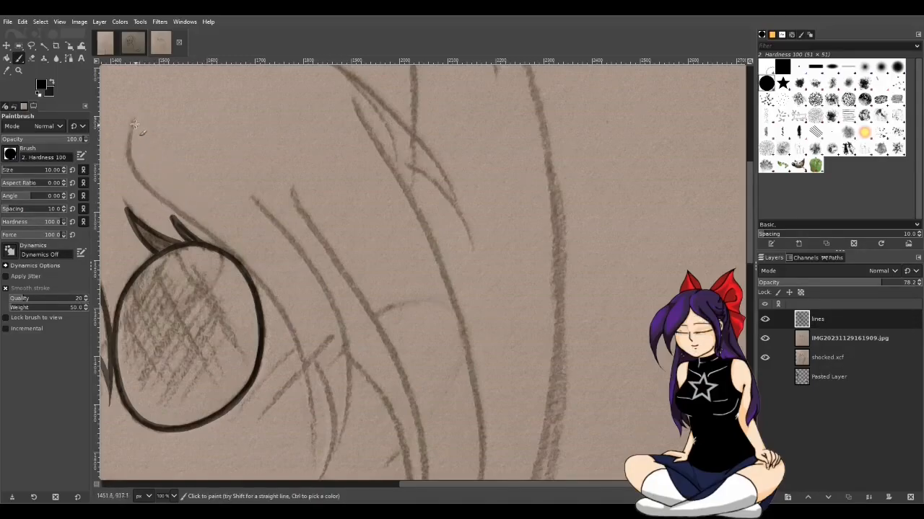
mouse_move(133, 128)
mouse_down()
mouse_move(146, 185)
mouse_move(261, 276)
mouse_up()
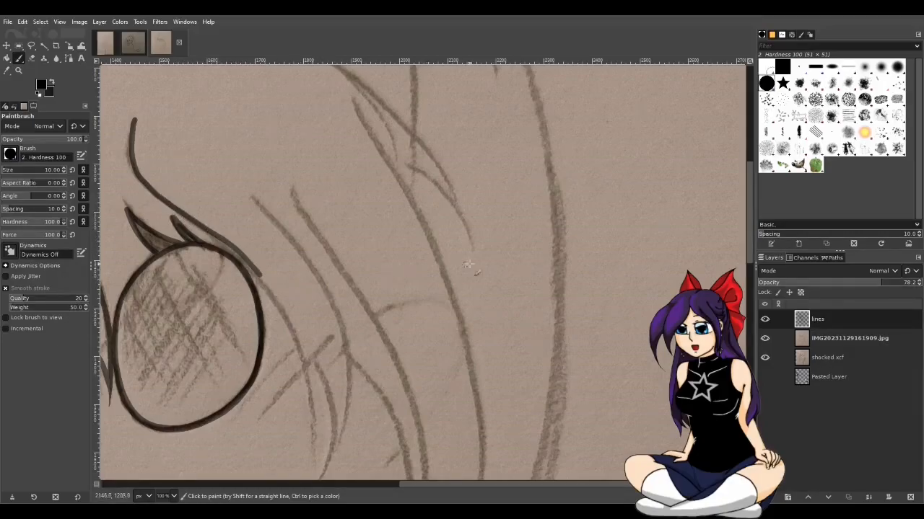
key(ctrl+z)
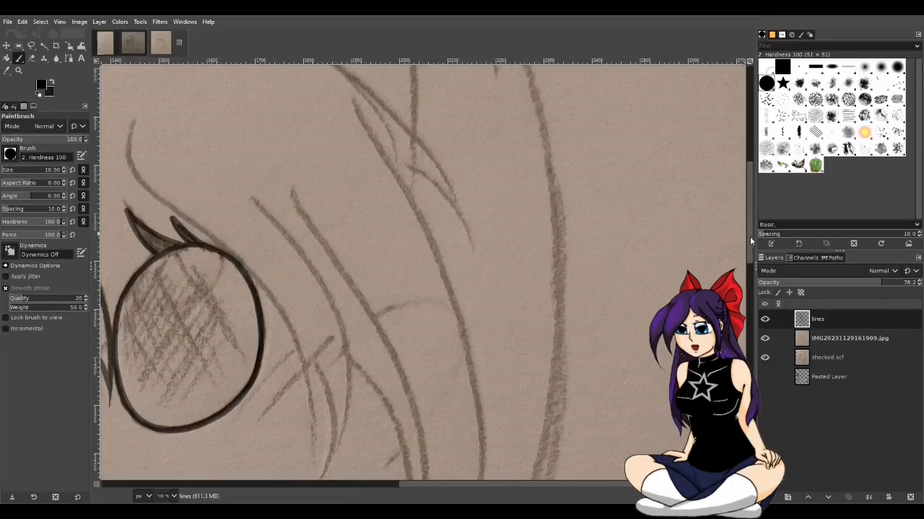
Try tracing the whole long strand from above the larger eye down past its outer side, undoing the unsatisfactory strokes
scroll(750, 236, down, 1)
scroll(751, 243, down, 1)
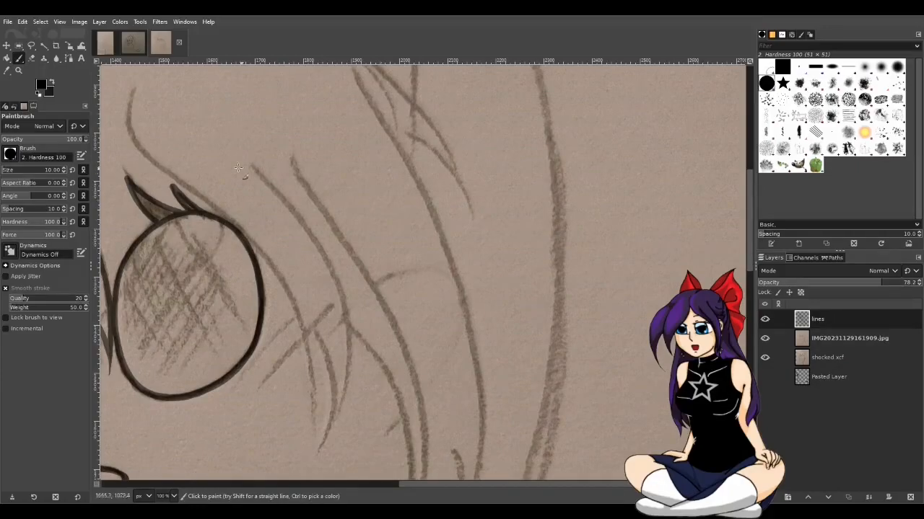
drag(135, 88, 131, 120)
key(ctrl+z)
mouse_move(135, 87)
mouse_down()
mouse_move(127, 124)
mouse_move(139, 150)
mouse_move(196, 189)
mouse_up()
key(ctrl+z)
drag(133, 87, 132, 132)
key(ctrl+z)
mouse_move(133, 87)
mouse_down()
mouse_move(129, 121)
mouse_move(144, 153)
mouse_move(229, 215)
mouse_move(292, 298)
mouse_move(308, 355)
mouse_move(309, 417)
mouse_up()
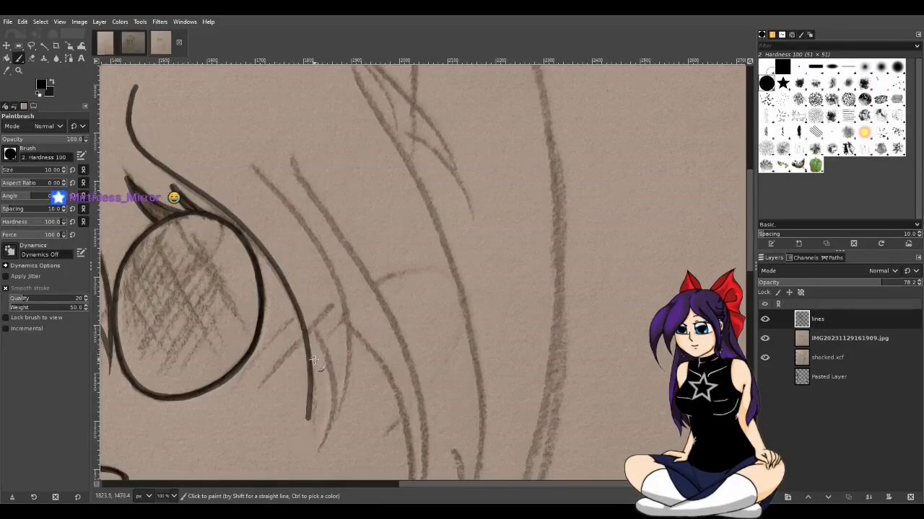
key(ctrl+z)
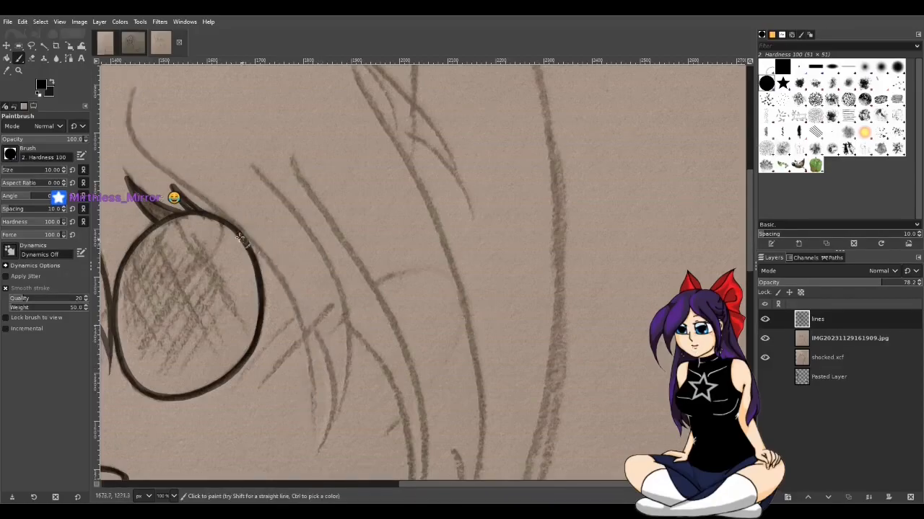
mouse_move(135, 87)
mouse_down()
mouse_move(137, 145)
mouse_move(177, 175)
mouse_up()
key(ctrl+z)
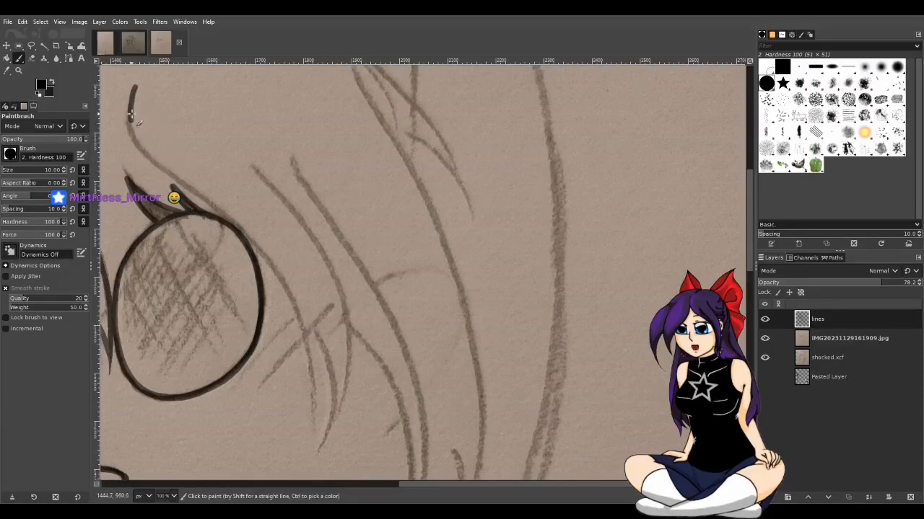
mouse_move(134, 89)
mouse_down()
mouse_move(139, 149)
mouse_move(236, 221)
mouse_move(287, 287)
mouse_move(310, 370)
mouse_move(311, 426)
mouse_up()
key(ctrl+z)
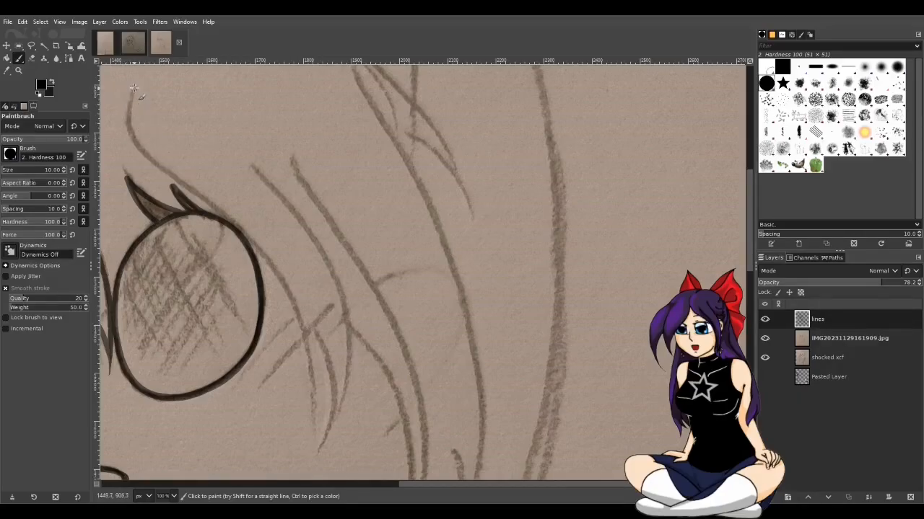
mouse_move(134, 88)
mouse_down()
mouse_move(130, 122)
mouse_move(141, 147)
mouse_move(257, 245)
mouse_move(297, 312)
mouse_move(306, 436)
mouse_up()
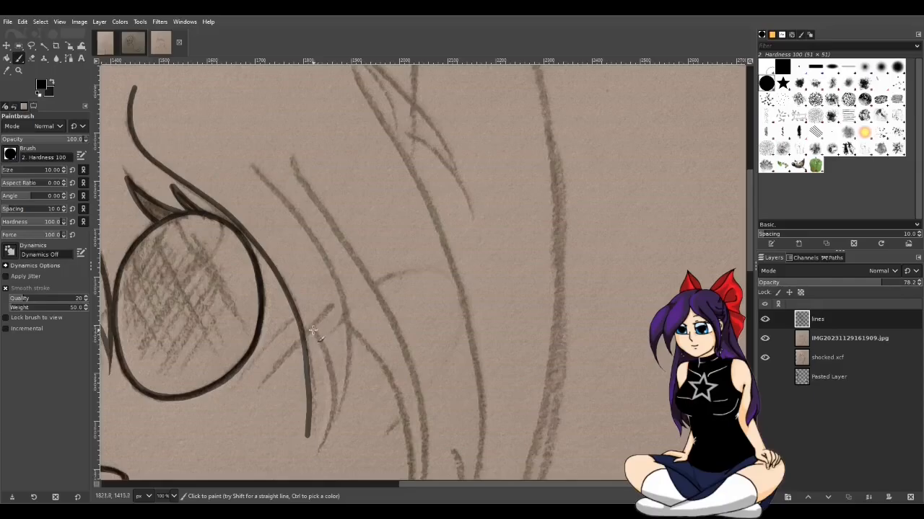
Try repeated strokes for the short curved strand beside the long strand's lower end, undo each one, and undo the long strand
mouse_move(316, 333)
mouse_down()
mouse_move(326, 431)
mouse_move(318, 451)
mouse_up()
key(ctrl+z)
mouse_move(316, 334)
mouse_down()
mouse_move(338, 395)
mouse_move(317, 448)
mouse_up()
key(ctrl+z)
mouse_move(316, 332)
mouse_down()
mouse_move(333, 418)
mouse_move(321, 441)
mouse_up()
key(ctrl+z)
mouse_move(315, 334)
mouse_down()
mouse_move(329, 368)
mouse_move(331, 430)
mouse_move(322, 453)
mouse_up()
key(ctrl+z)
mouse_move(316, 331)
mouse_down()
mouse_move(332, 419)
mouse_move(322, 450)
mouse_up()
key(ctrl+z)
mouse_move(317, 334)
mouse_down()
mouse_move(329, 376)
mouse_move(322, 457)
mouse_up()
key(ctrl+z)
mouse_move(315, 331)
mouse_down()
mouse_move(327, 416)
mouse_move(318, 450)
mouse_up()
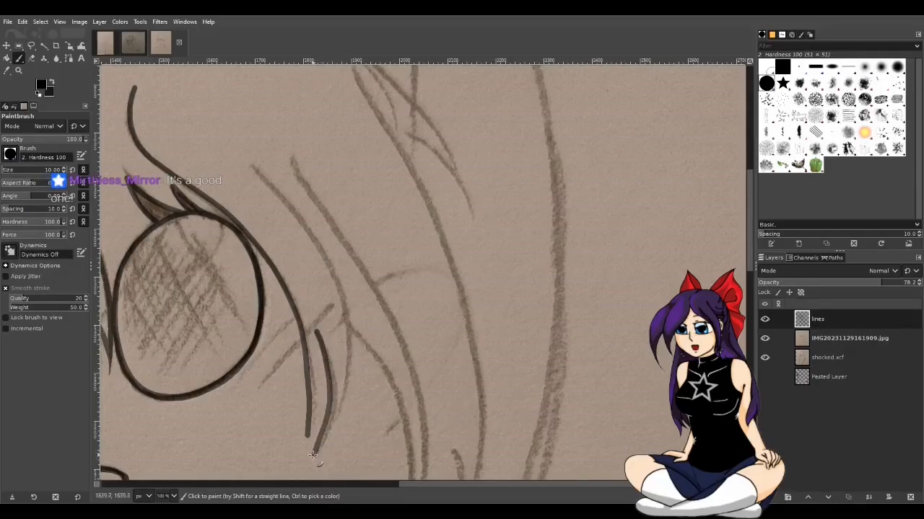
key(ctrl+z)
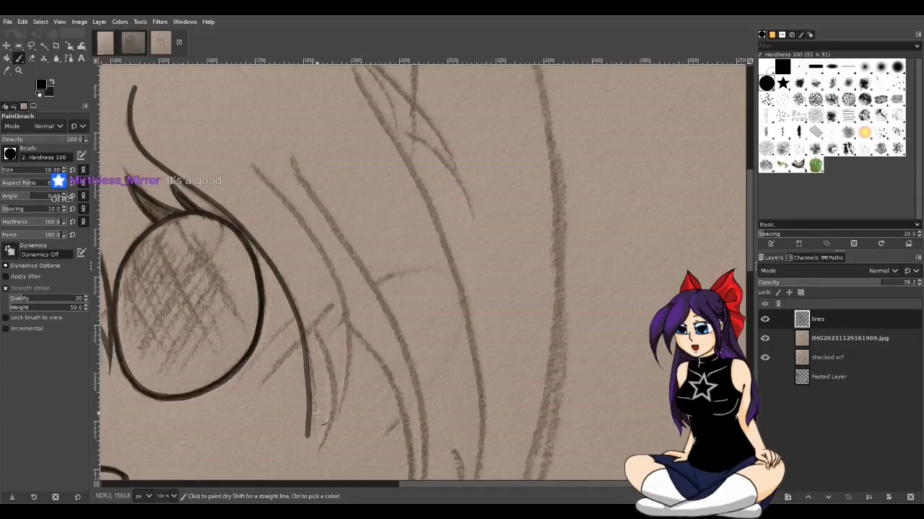
key(ctrl+z)
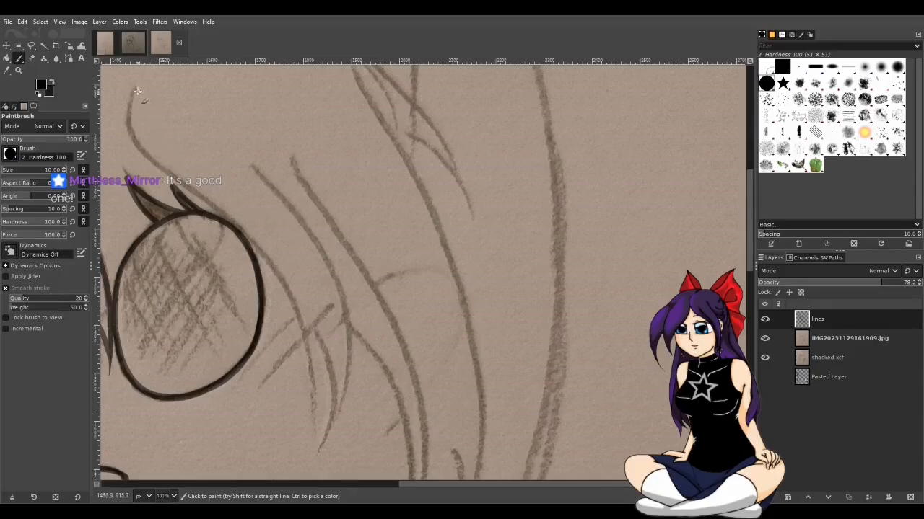
Trace the long strand past the larger eye in two overlapping black strokes, one above the eye and one down its outer side
drag(134, 89, 132, 134)
key(ctrl+z)
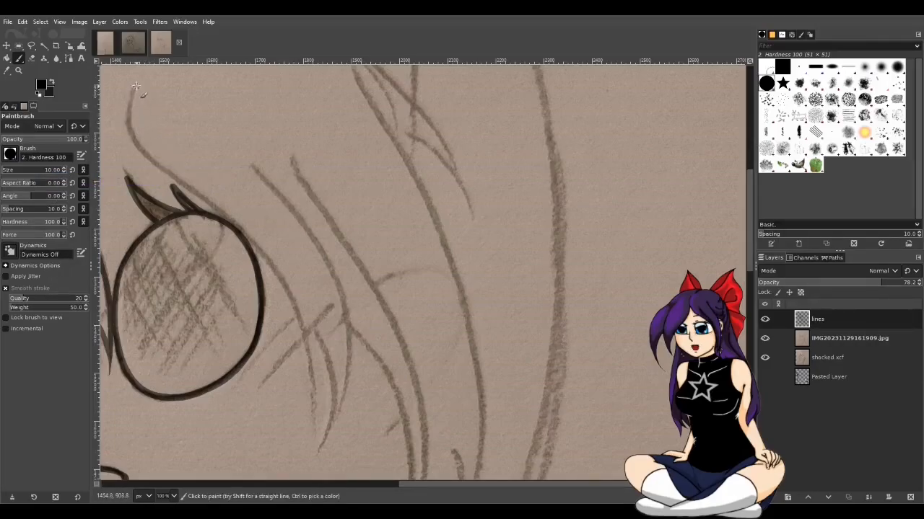
drag(134, 92, 137, 151)
key(ctrl+z)
drag(130, 107, 140, 147)
key(ctrl+z)
mouse_move(130, 101)
mouse_down()
mouse_move(137, 151)
mouse_move(157, 173)
mouse_up()
key(ctrl+z)
mouse_move(135, 85)
mouse_down()
mouse_move(129, 128)
mouse_move(152, 161)
mouse_move(280, 269)
mouse_up()
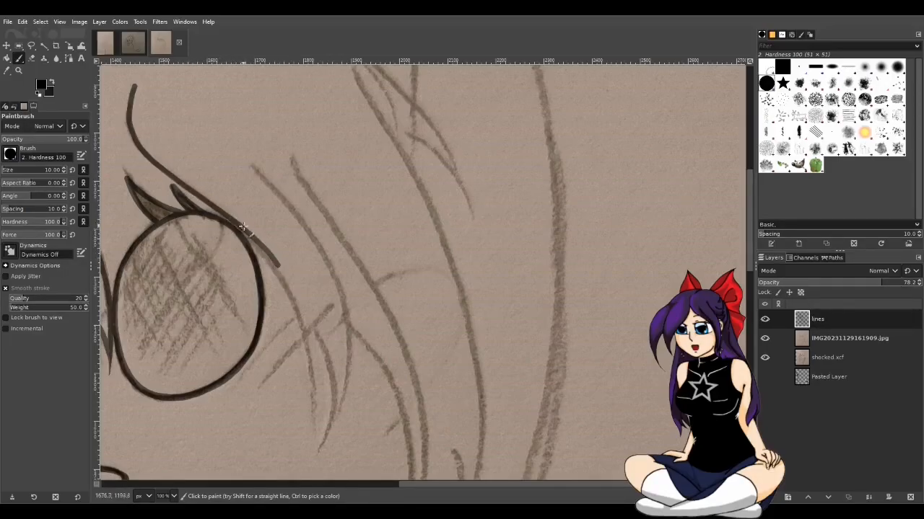
mouse_move(244, 229)
mouse_down()
mouse_move(296, 311)
mouse_move(311, 424)
mouse_up()
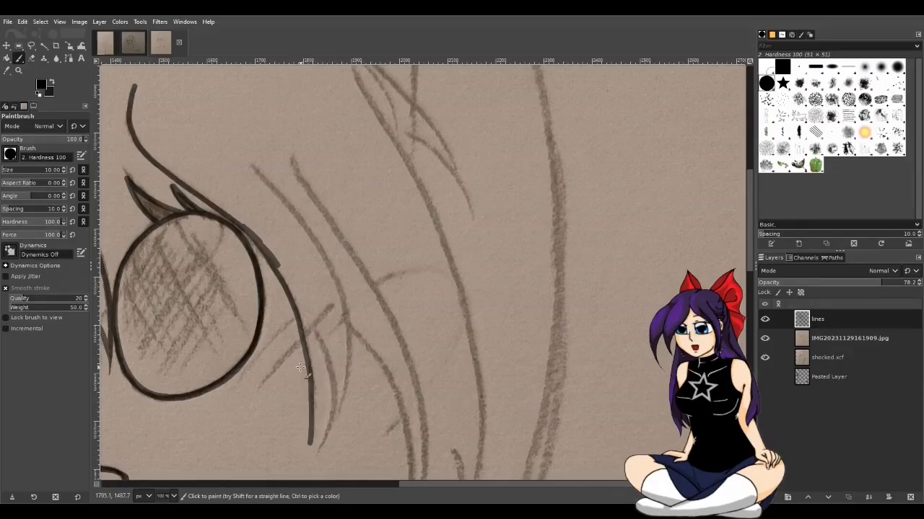
Erase the rough overlap on the outer side of the long strand where its two strokes meet beside the larger eye
key(shift+e)
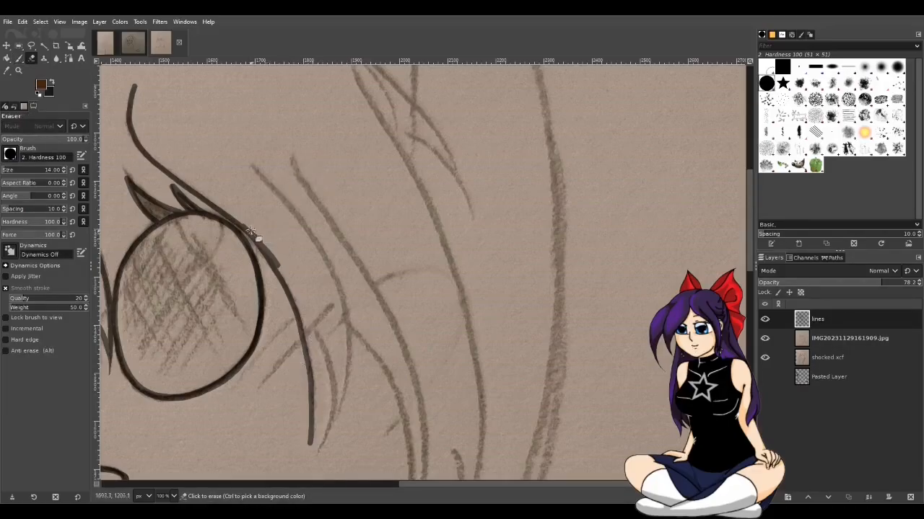
drag(246, 224, 289, 278)
mouse_move(261, 233)
mouse_down()
mouse_move(270, 243)
mouse_move(251, 229)
mouse_move(290, 277)
mouse_up()
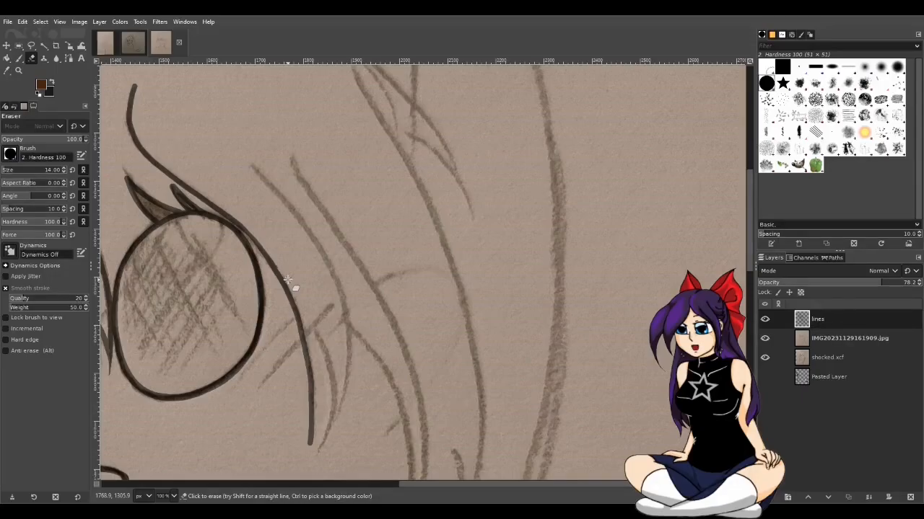
Retrace the long strand in black with the Paintbrush from the larger eye's upper edge down to its lower end
key(p)
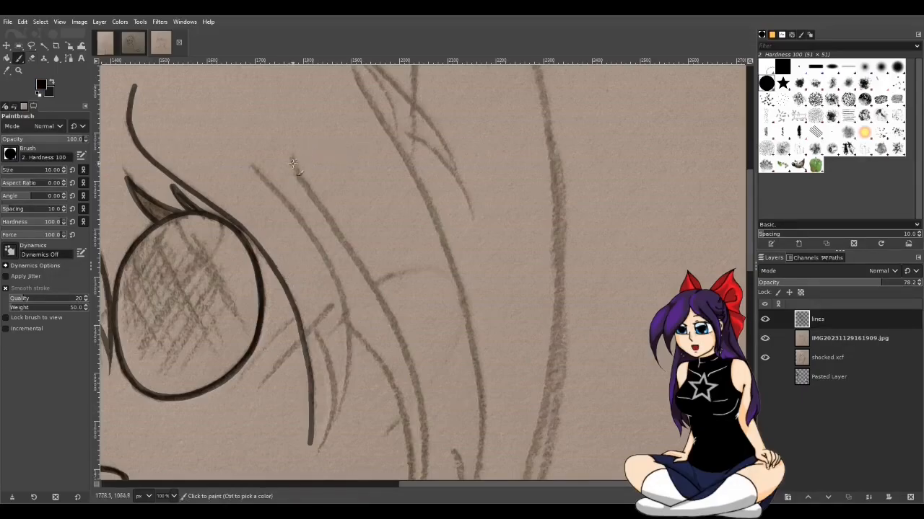
click(241, 226)
drag(243, 228, 293, 315)
key(ctrl+z)
mouse_move(241, 226)
mouse_down()
mouse_move(297, 307)
mouse_move(311, 366)
mouse_move(310, 444)
mouse_up()
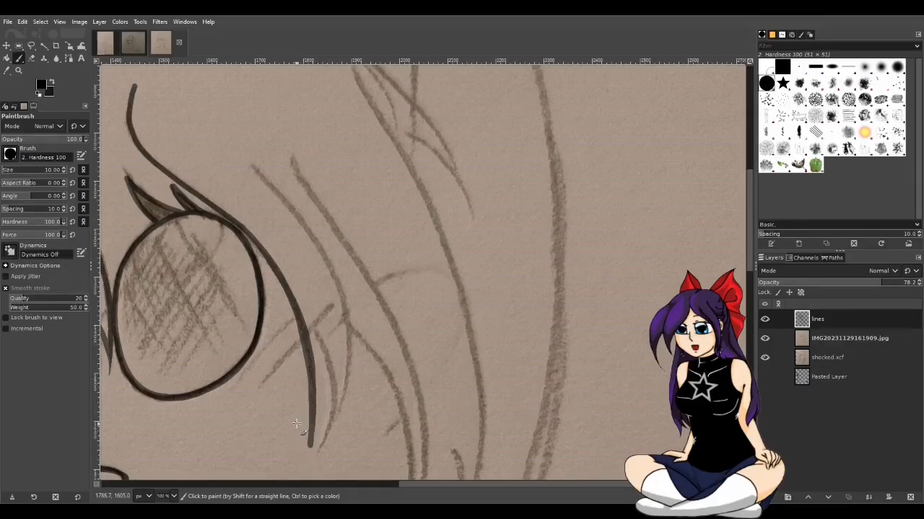
Taper the long strand's lower part to a fine point with the Eraser, undoing the unsatisfactory passes
key(shift+e)
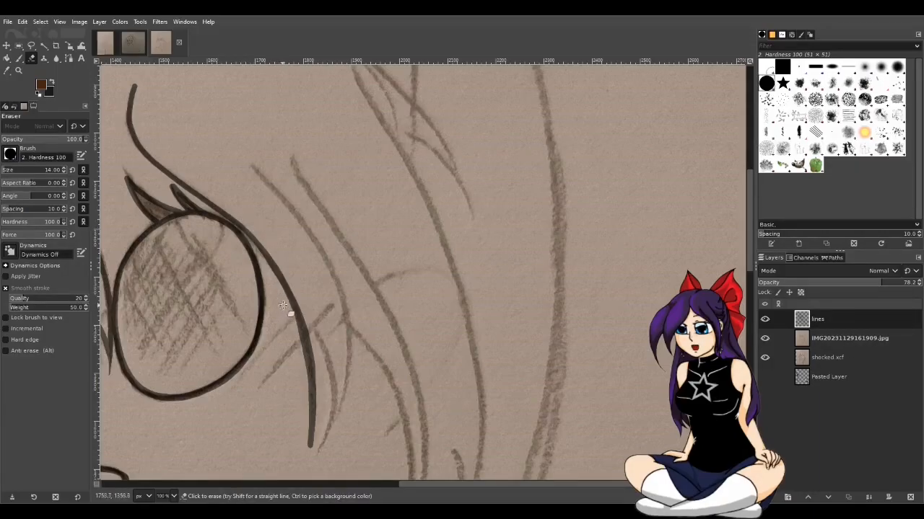
drag(289, 308, 304, 391)
key(ctrl+z)
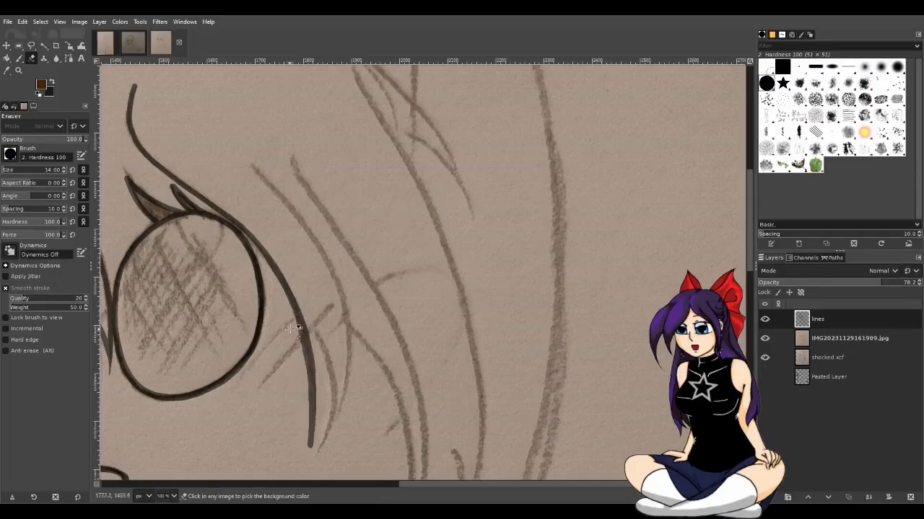
drag(287, 308, 302, 365)
key(ctrl+z)
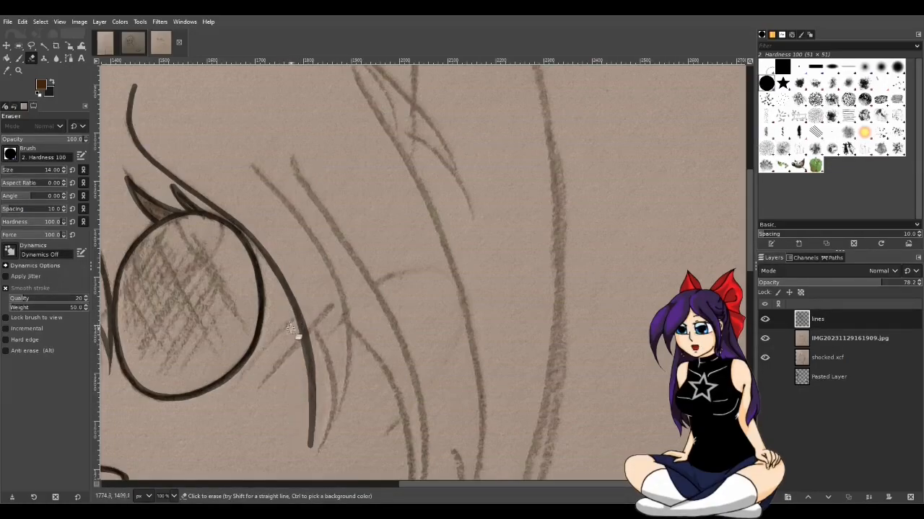
drag(293, 310, 310, 425)
drag(313, 383, 310, 462)
drag(311, 371, 309, 447)
key(ctrl+z)
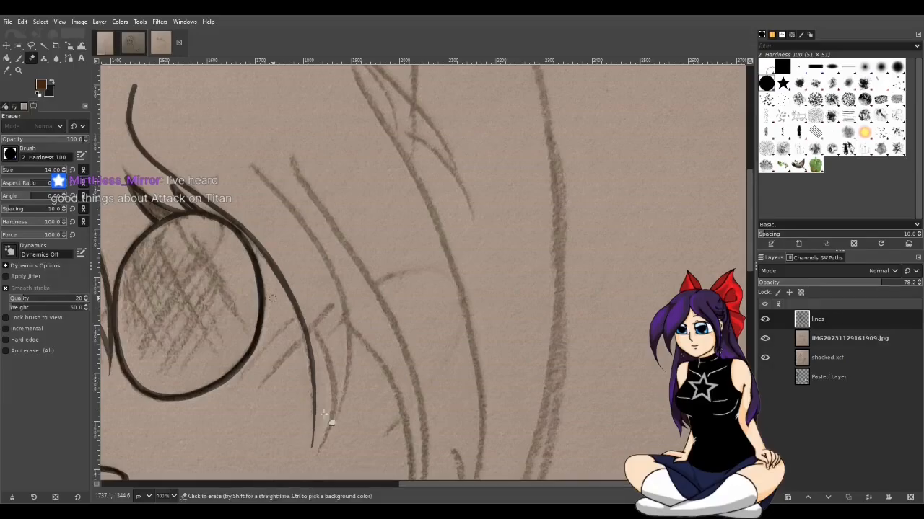
Thicken the long strand's middle section with a black Paintbrush stroke and trim its outer edge with the Eraser
key(shift+s)
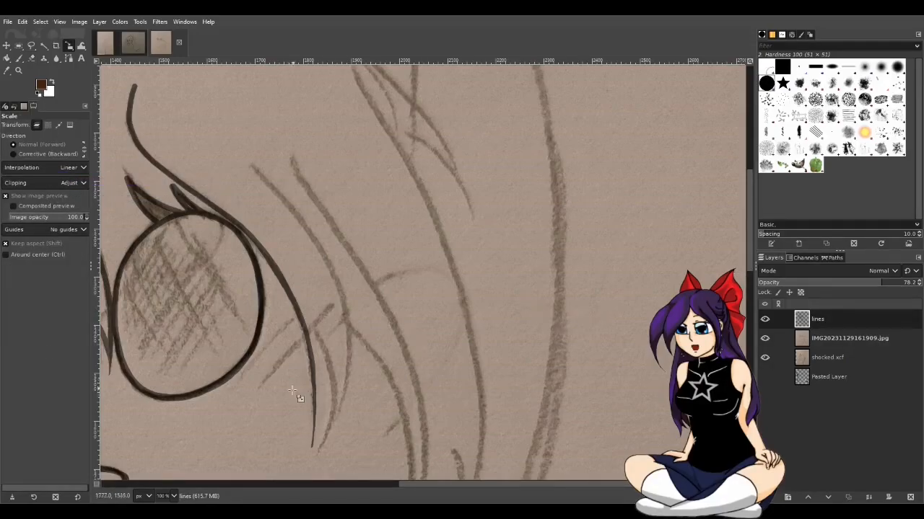
scroll(289, 398, up, 1)
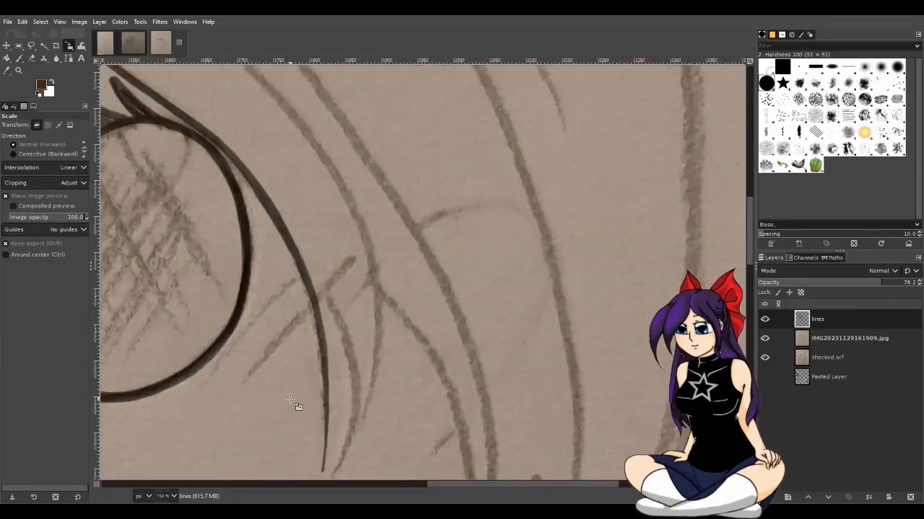
scroll(289, 399, down, 3)
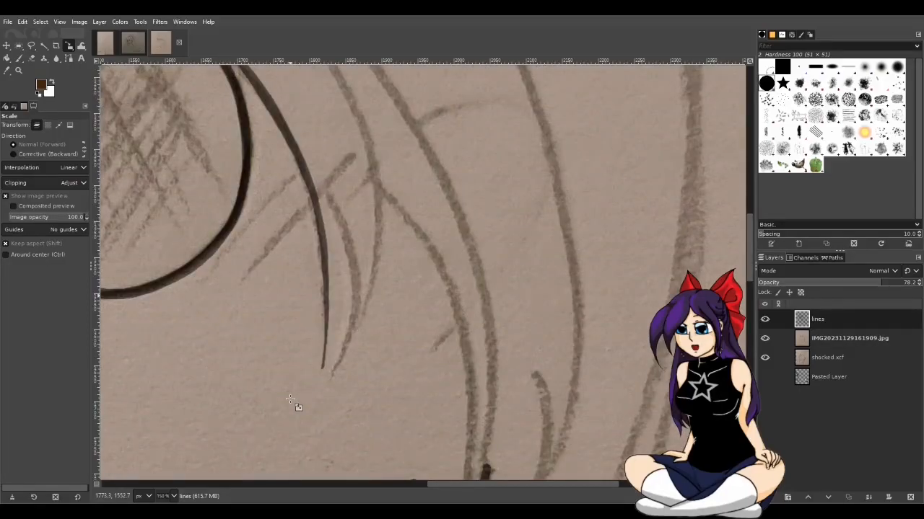
key(p)
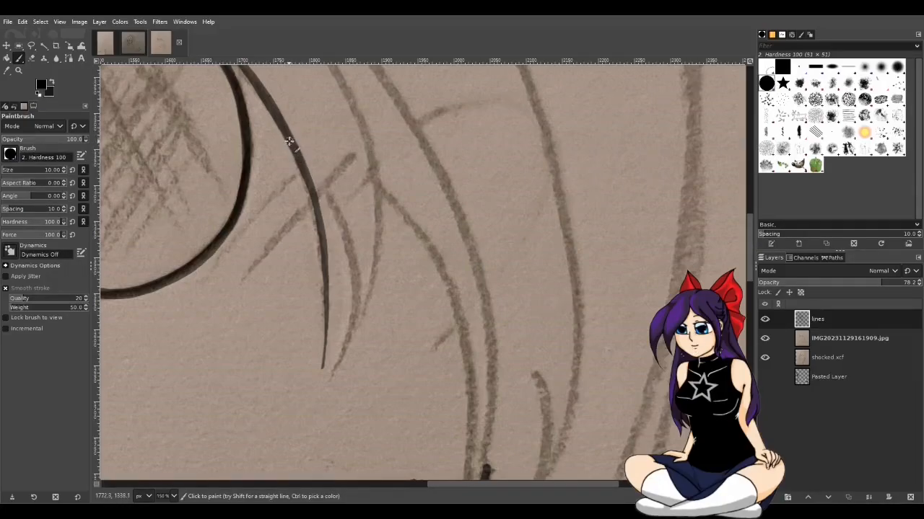
drag(296, 156, 322, 249)
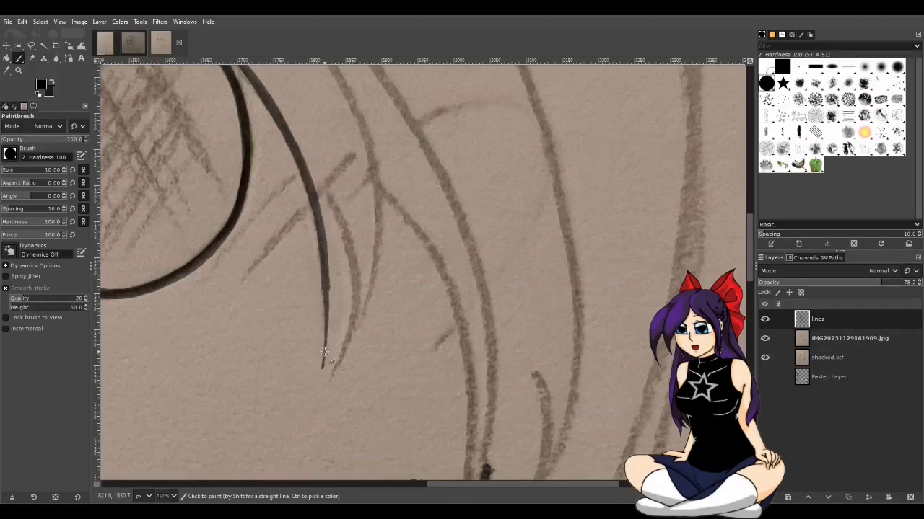
key(shift+e)
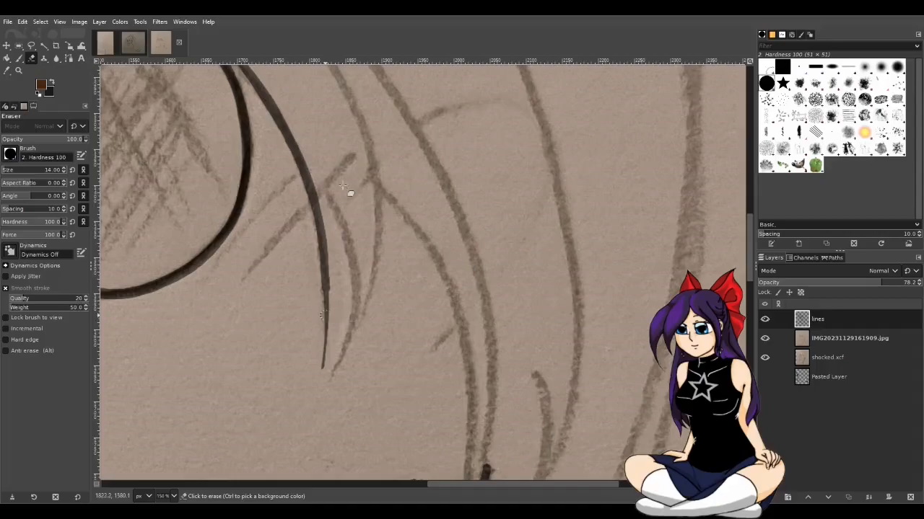
click(336, 294)
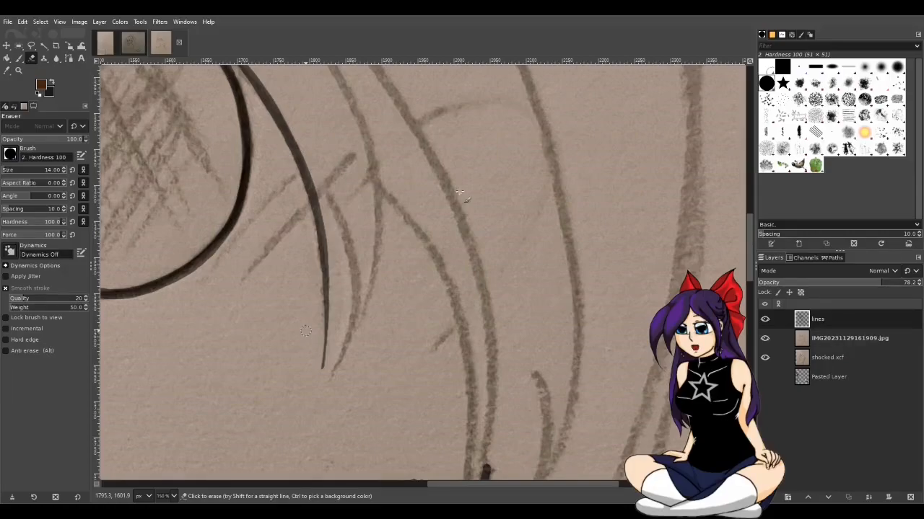
Try several black Paintbrush strokes for the short curved strand beside the long strand's tapered end, undoing each one
key(p)
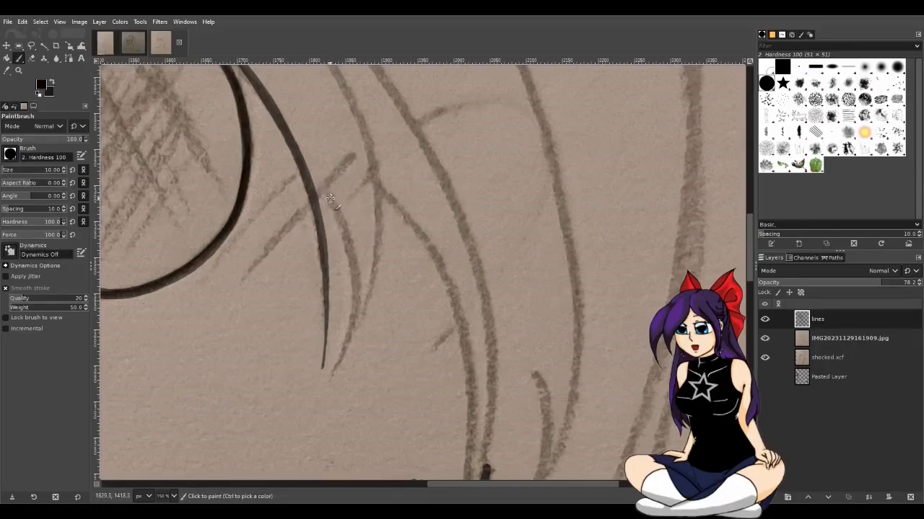
mouse_move(328, 191)
mouse_down()
mouse_move(352, 261)
mouse_move(340, 371)
mouse_move(325, 381)
mouse_up()
key(ctrl+z)
mouse_move(328, 201)
mouse_down()
mouse_move(354, 263)
mouse_move(354, 325)
mouse_move(332, 371)
mouse_up()
key(ctrl+z)
mouse_move(337, 223)
mouse_down()
mouse_move(352, 299)
mouse_move(330, 379)
mouse_up()
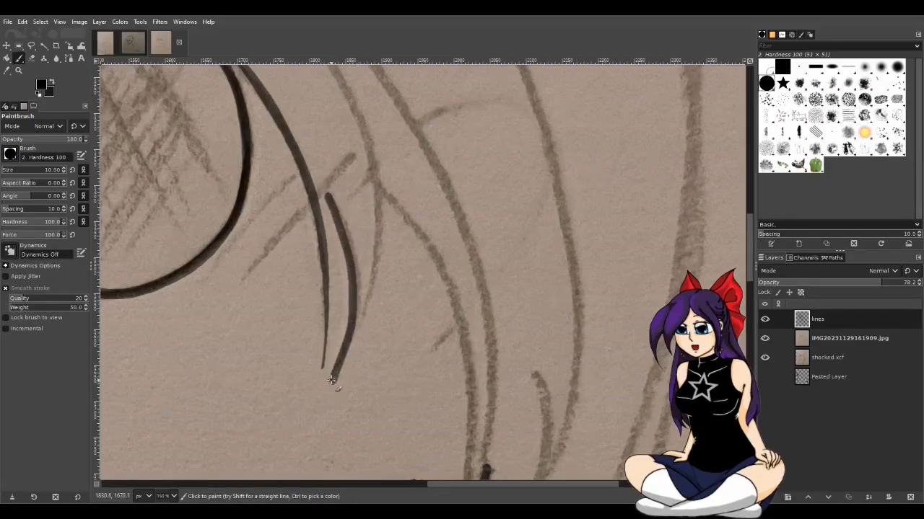
key(ctrl+z)
mouse_move(329, 201)
mouse_down()
mouse_move(354, 250)
mouse_move(356, 324)
mouse_move(336, 368)
mouse_up()
key(ctrl+z)
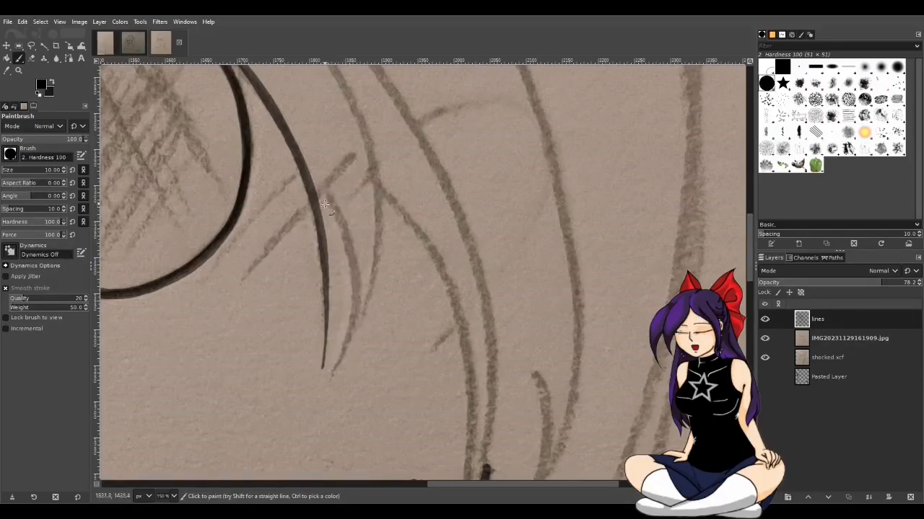
Repeat strokes for the short curved strand, undoing the rejected ones, until one black stroke covers its full length
mouse_move(330, 204)
mouse_down()
mouse_move(352, 251)
mouse_move(357, 290)
mouse_move(339, 393)
mouse_up()
key(ctrl+z)
drag(328, 199, 357, 306)
key(ctrl+z)
mouse_move(328, 198)
mouse_down()
mouse_move(347, 234)
mouse_move(355, 317)
mouse_move(331, 374)
mouse_up()
key(ctrl+z)
drag(328, 196, 352, 258)
key(ctrl+z)
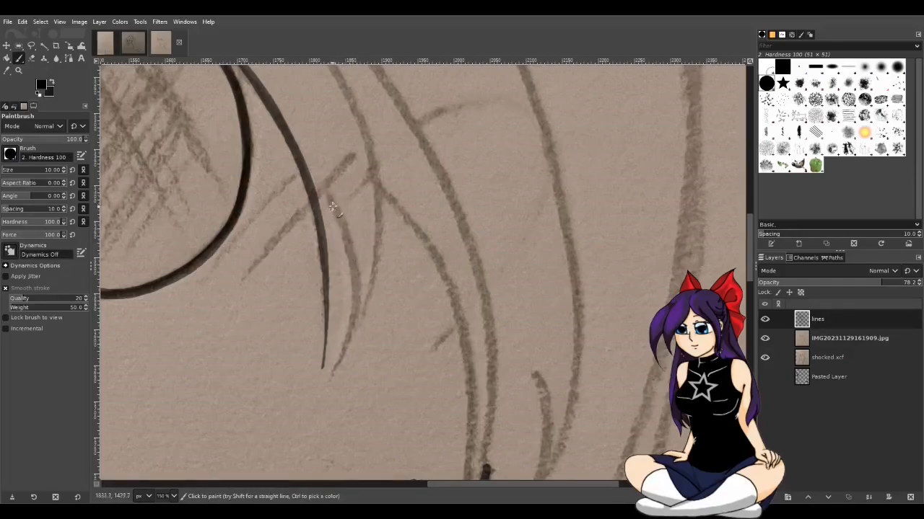
mouse_move(330, 200)
mouse_down()
mouse_move(357, 261)
mouse_move(365, 307)
mouse_up()
key(ctrl+z)
mouse_move(328, 199)
mouse_down()
mouse_move(354, 285)
mouse_move(332, 381)
mouse_up()
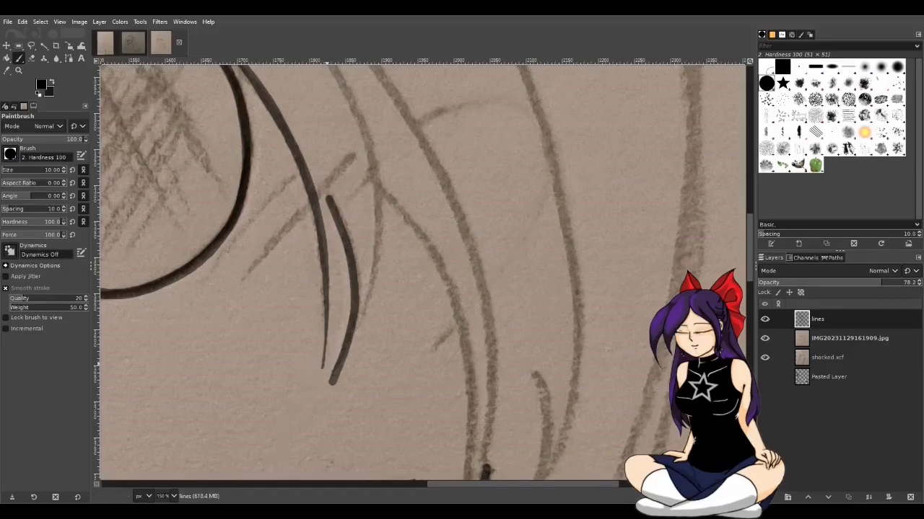
Paste the copied anime picture of the character holding bread into a separate white image and enlarge it for viewing
key(shift+s)
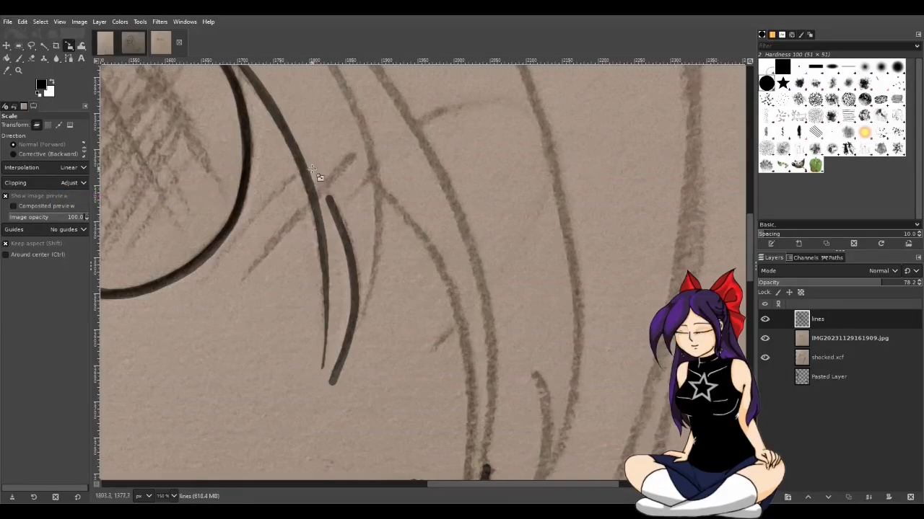
key(ctrl+v)
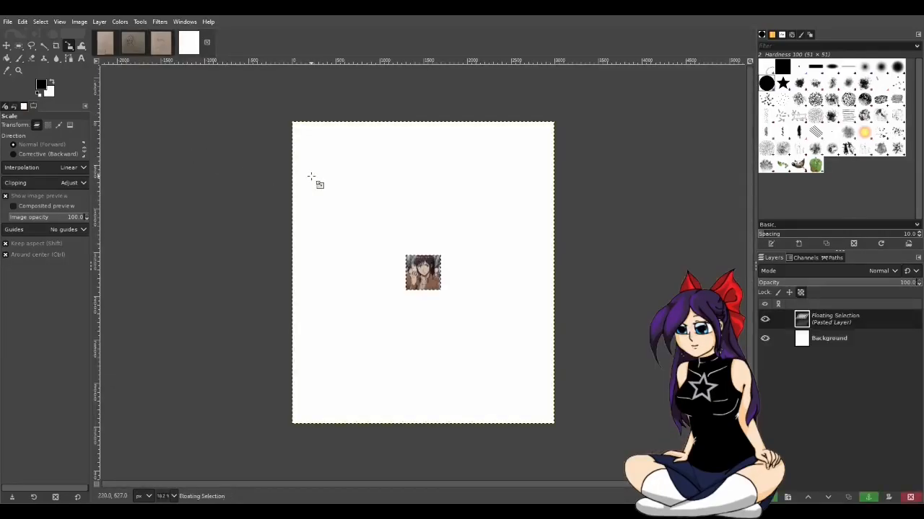
scroll(443, 300, up, 2)
scroll(443, 300, up, 2)
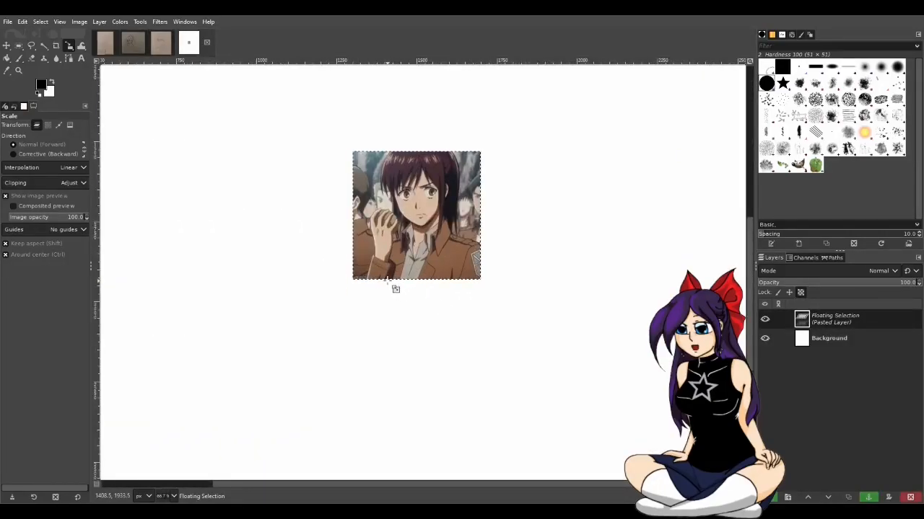
scroll(390, 285, up, 1)
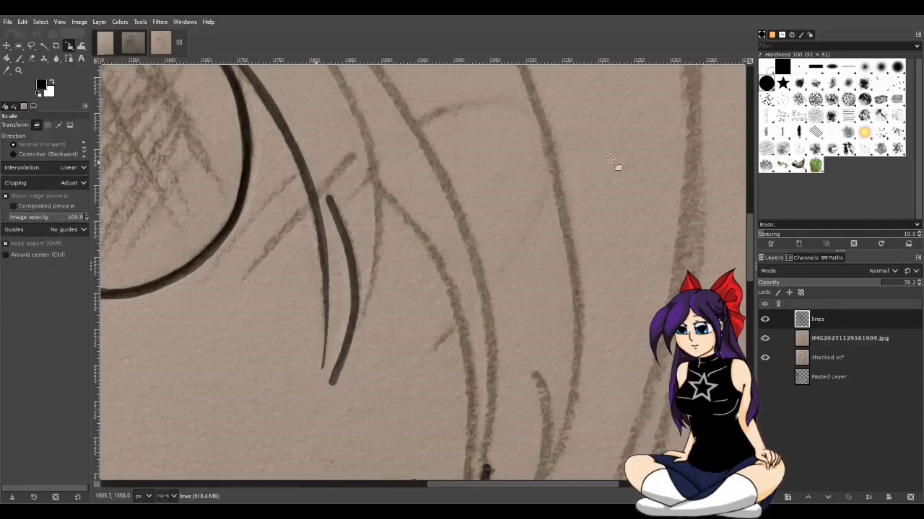
Create a new image, paste the copied anime screenshot of the glowing eyes for viewing, and close that image
key(shift+e)
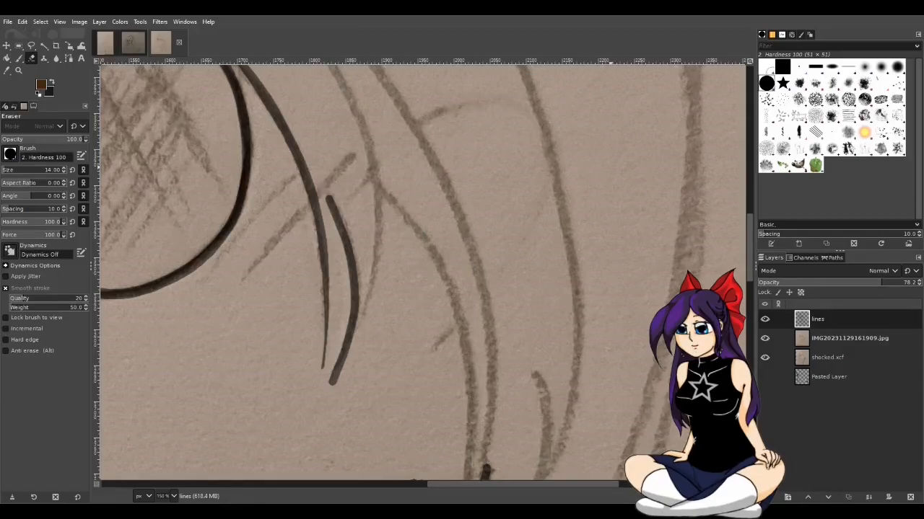
key(shift+s)
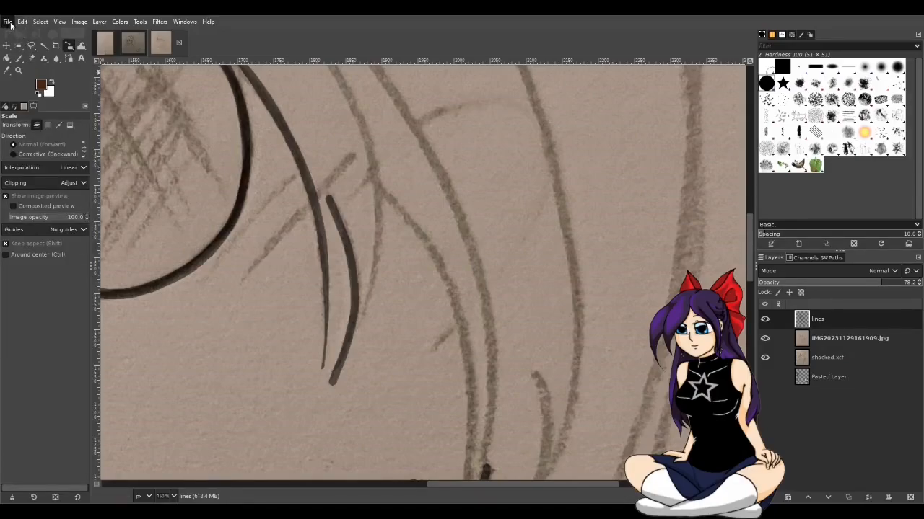
key(ctrl+n)
key(Return)
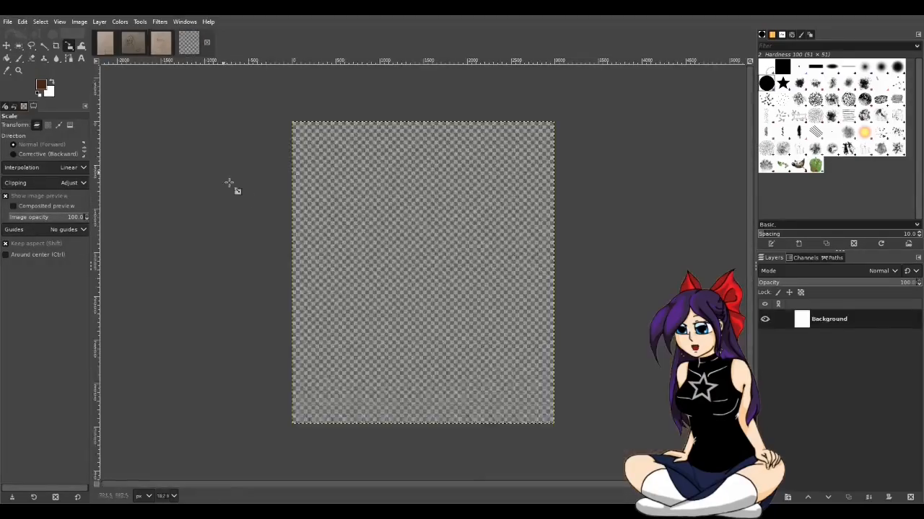
key(ctrl+v)
scroll(442, 258, up, 5)
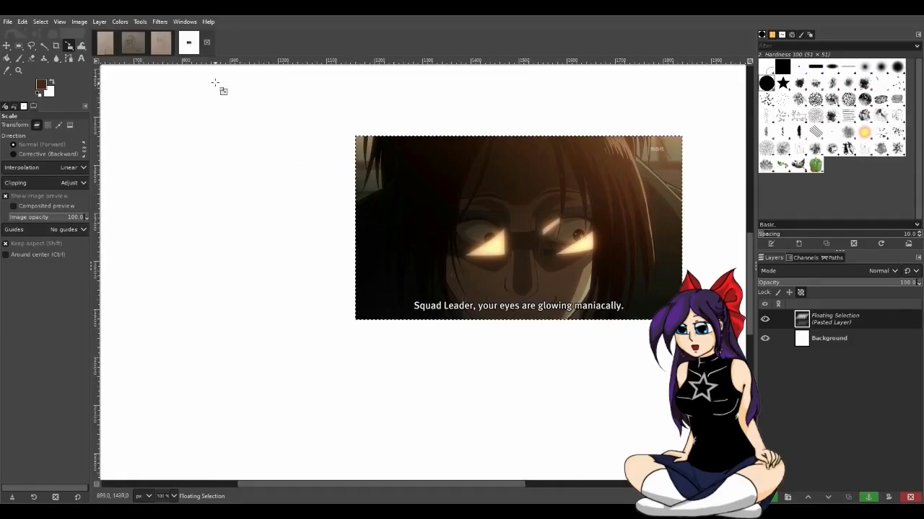
click(207, 43)
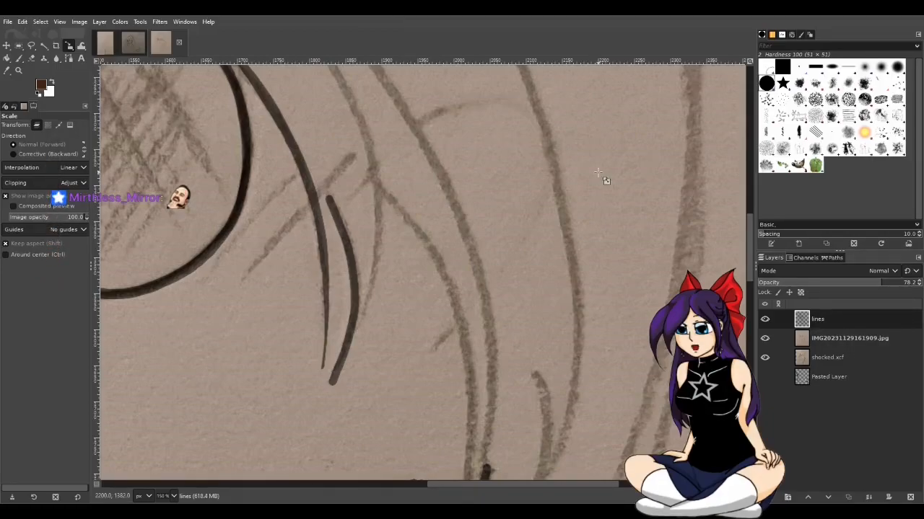
Undo the black stroke of the short curved strand
key(shift+e)
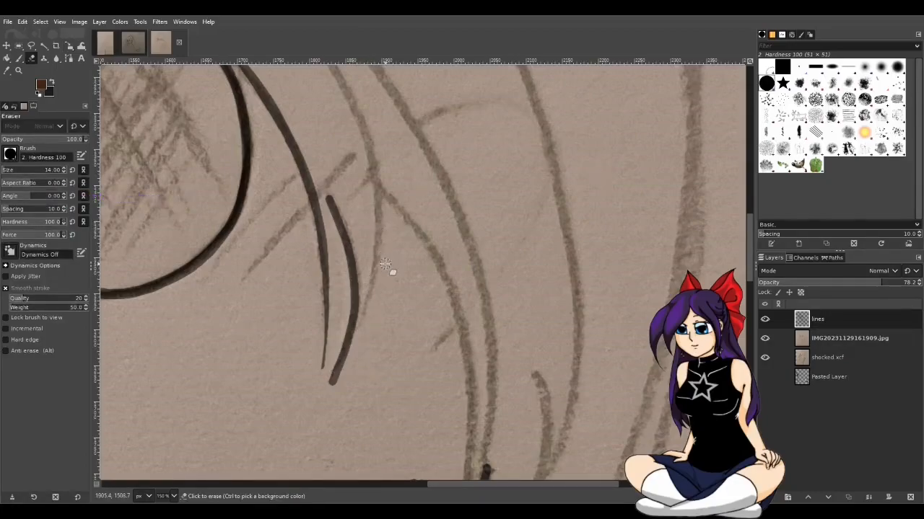
key(ctrl+z)
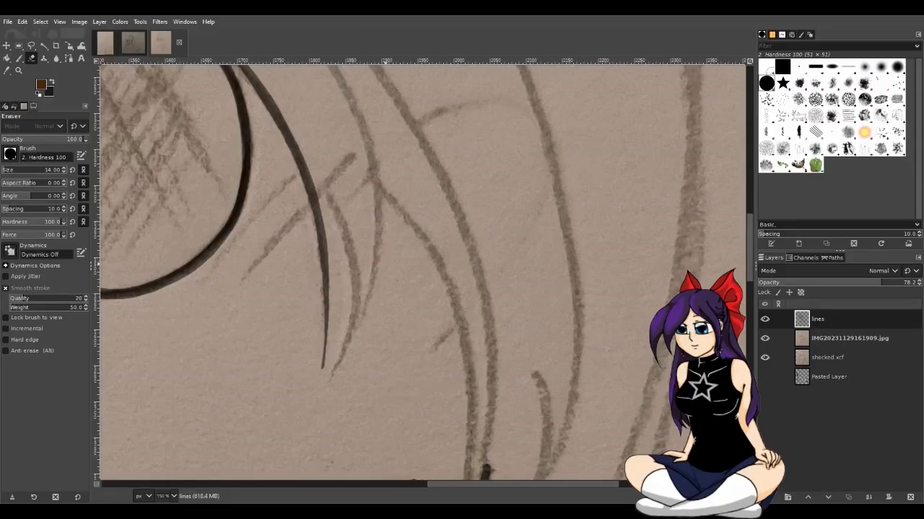
key(shift+s)
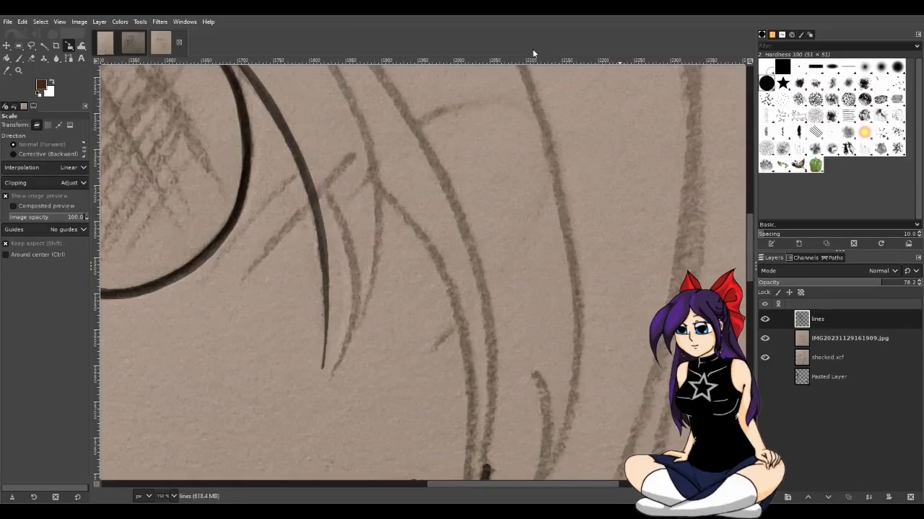
Reset the paint colour to black and try new Paintbrush strokes down the short curved strand, undoing each one
key(p)
key(d)
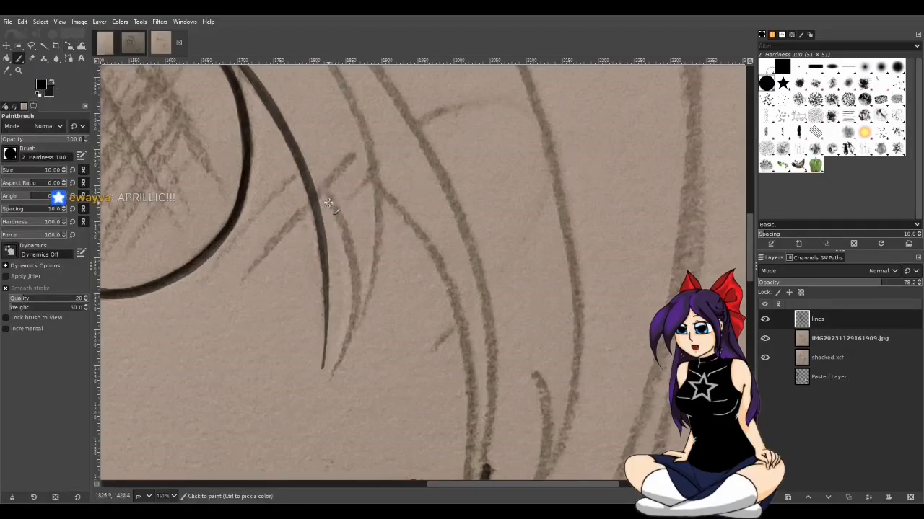
drag(328, 197, 351, 278)
key(ctrl+z)
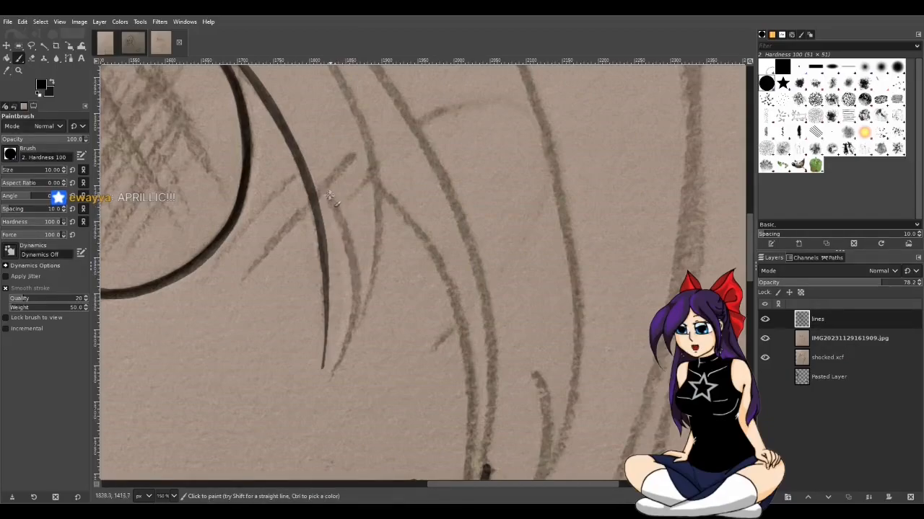
mouse_move(329, 196)
mouse_down()
mouse_move(354, 287)
mouse_move(334, 370)
mouse_up()
key(ctrl+z)
drag(331, 200, 355, 318)
key(ctrl+z)
mouse_move(330, 197)
mouse_down()
mouse_move(350, 249)
mouse_move(355, 325)
mouse_move(329, 379)
mouse_up()
key(ctrl+z)
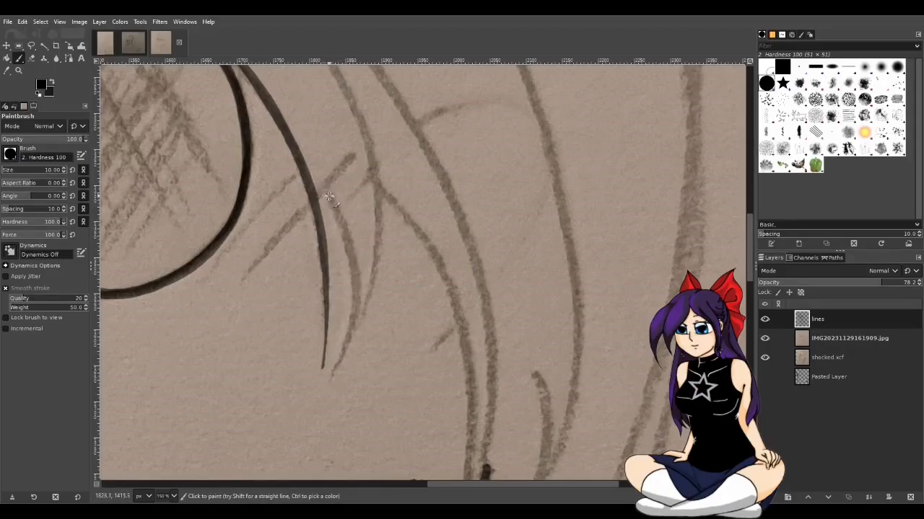
mouse_move(329, 199)
mouse_down()
mouse_move(345, 231)
mouse_move(355, 302)
mouse_move(328, 381)
mouse_up()
key(ctrl+z)
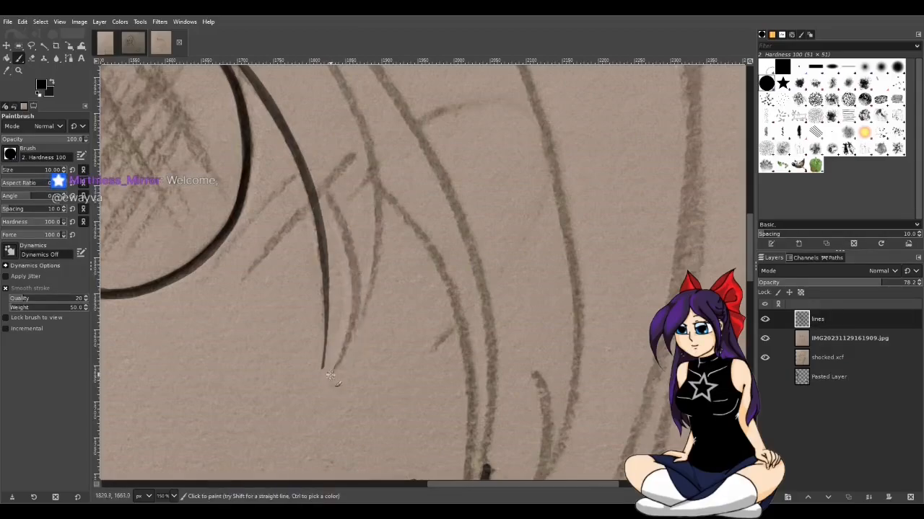
drag(330, 198, 344, 228)
key(ctrl+z)
Ink the short curved strand beside the larger eye in black down to its lower tip, using overlapping Paintbrush strokes
mouse_move(329, 198)
mouse_down()
mouse_move(355, 279)
mouse_move(347, 355)
mouse_up()
drag(355, 295, 328, 378)
key(ctrl+z)
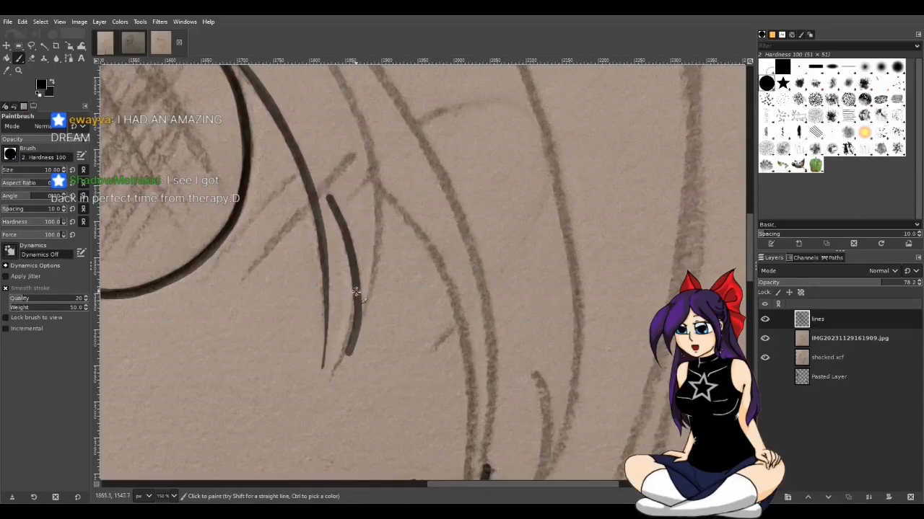
drag(356, 289, 336, 374)
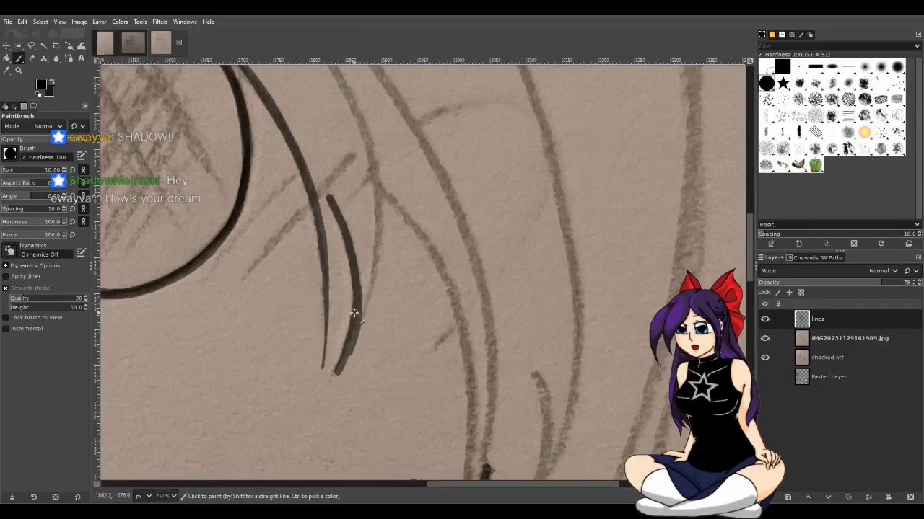
Erase along the outer edge of the short curved strand's lower end to taper it to a point, redoing unsatisfactory passes
key(shift+e)
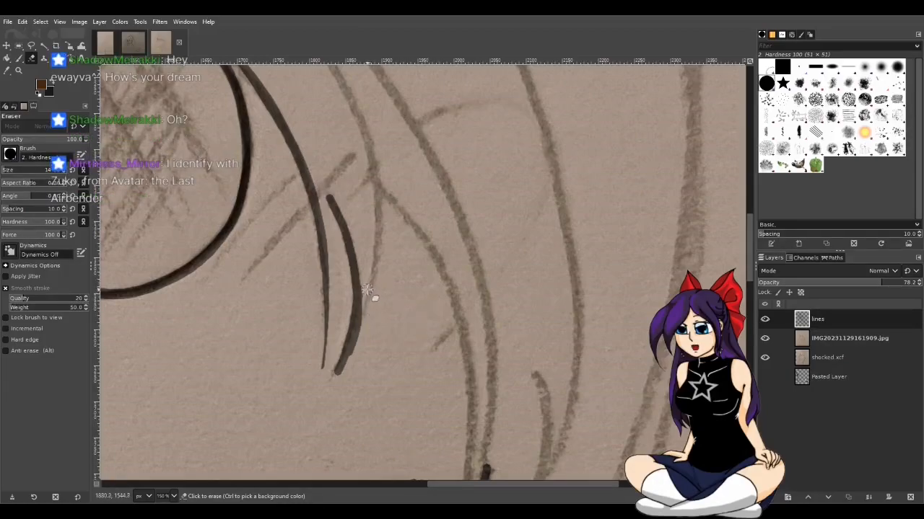
drag(366, 296, 348, 364)
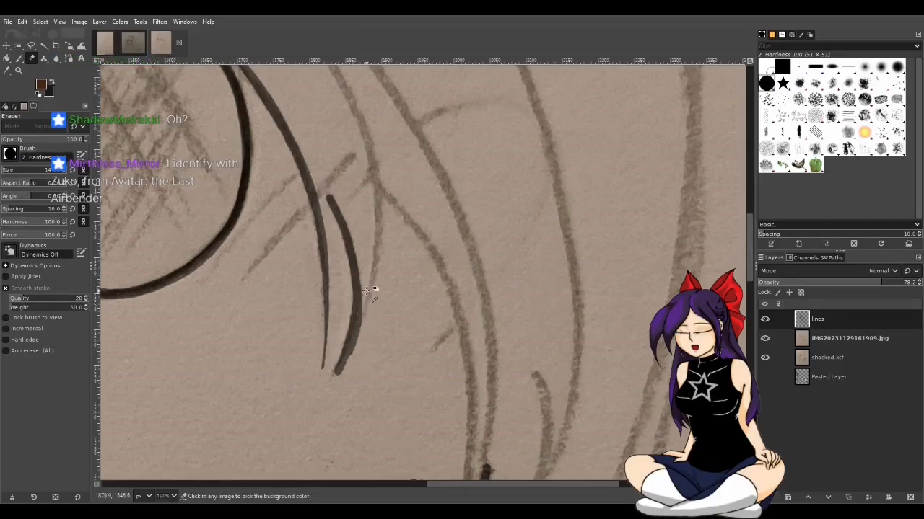
mouse_move(371, 289)
mouse_down()
mouse_move(363, 334)
mouse_move(336, 377)
mouse_up()
key(ctrl+z)
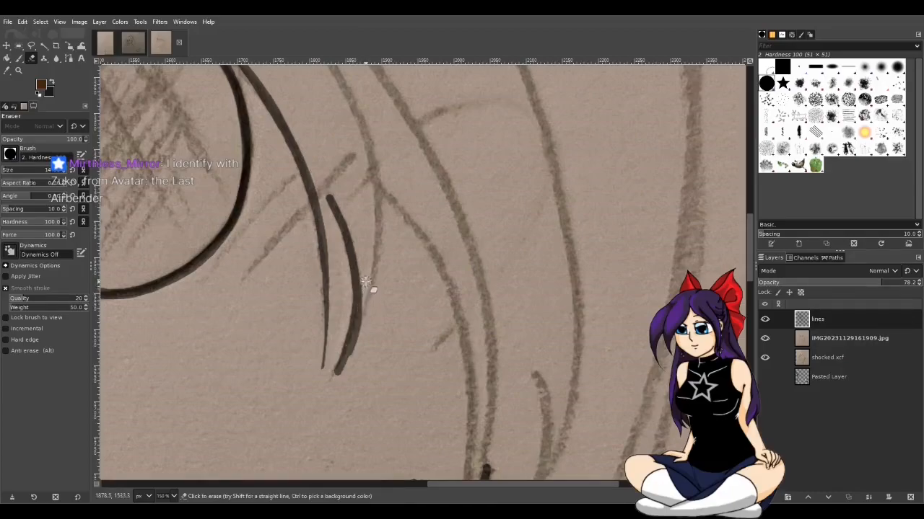
drag(371, 291, 350, 370)
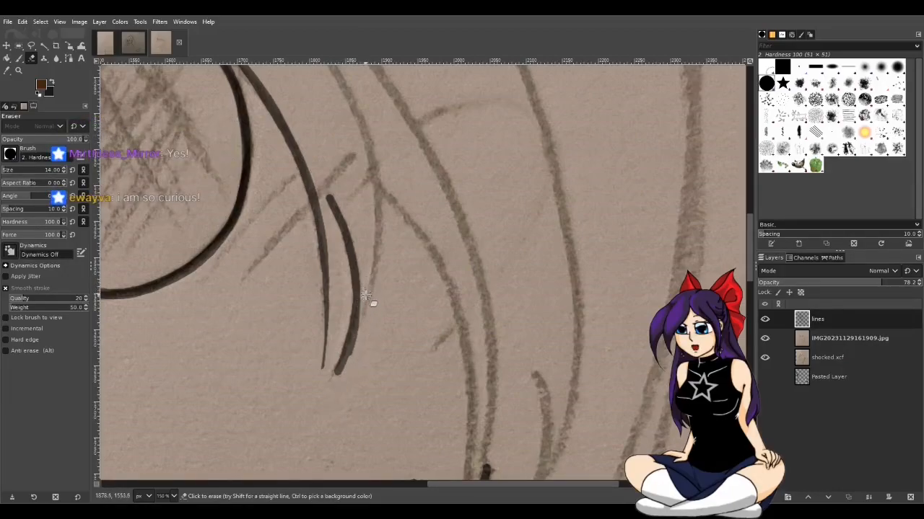
drag(366, 311, 332, 391)
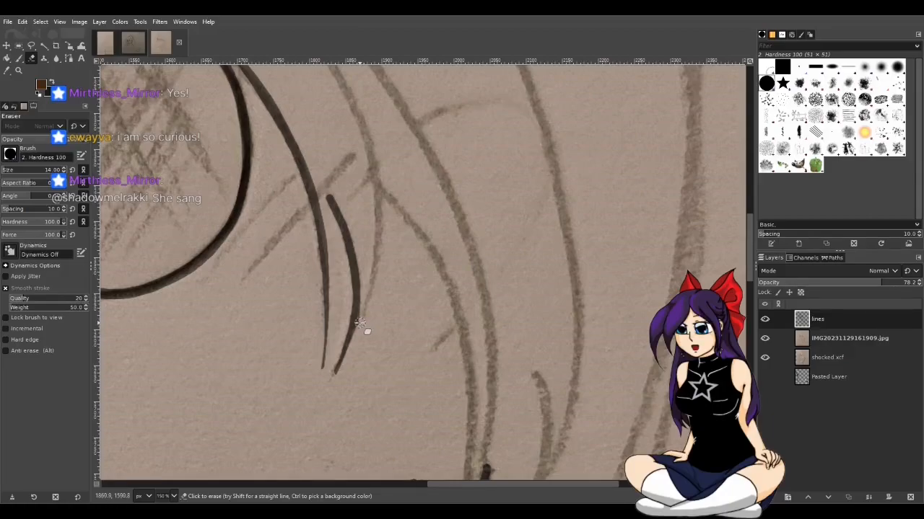
key(ctrl+z)
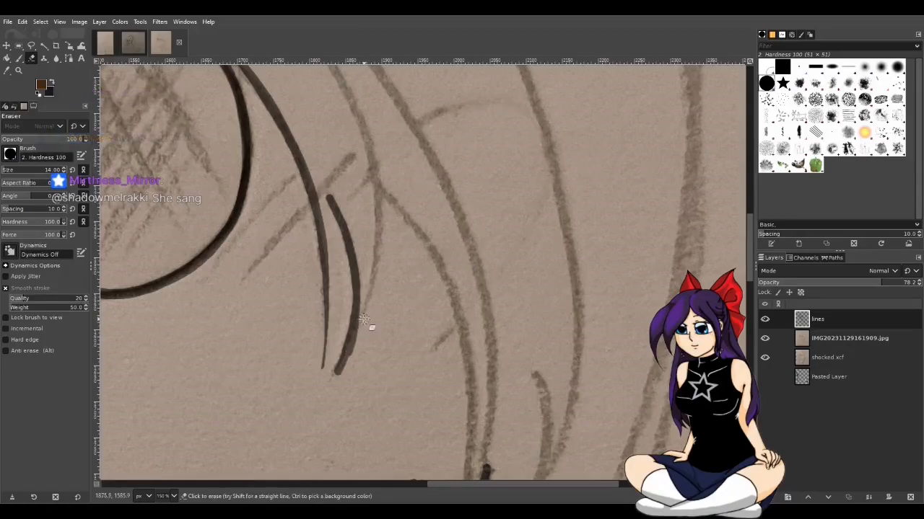
drag(373, 324, 324, 393)
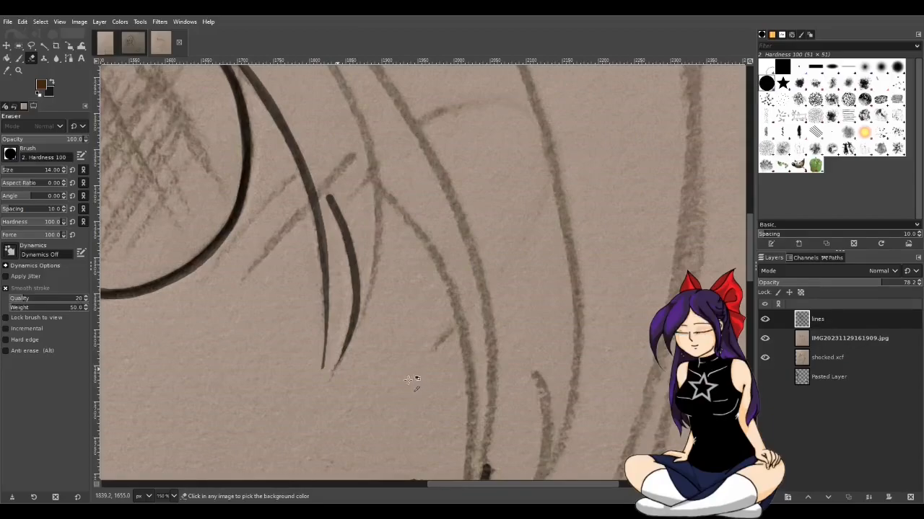
Compare the line art against both scanned sketches by repeatedly hiding and showing the IMG20231129161909.jpg layer, leaving it shown
key(shift+s)
scroll(369, 272, down, 5)
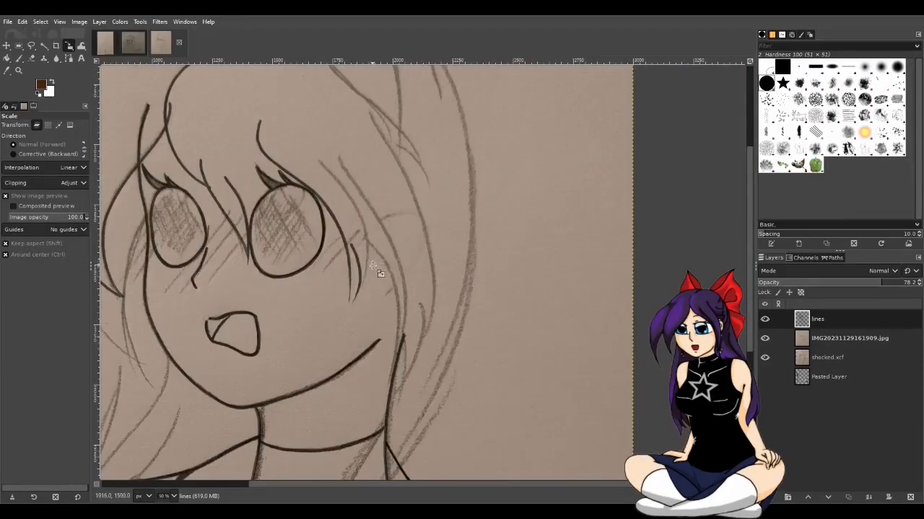
key(ctrl)
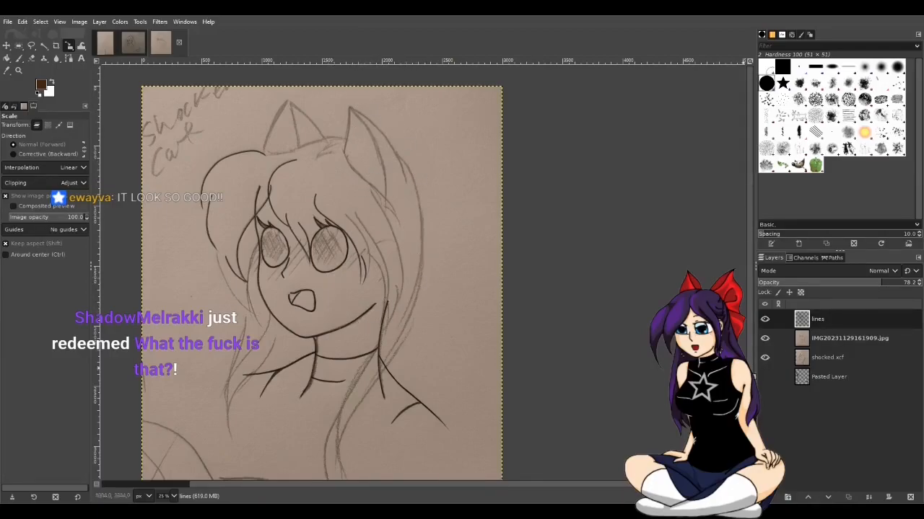
click(765, 338)
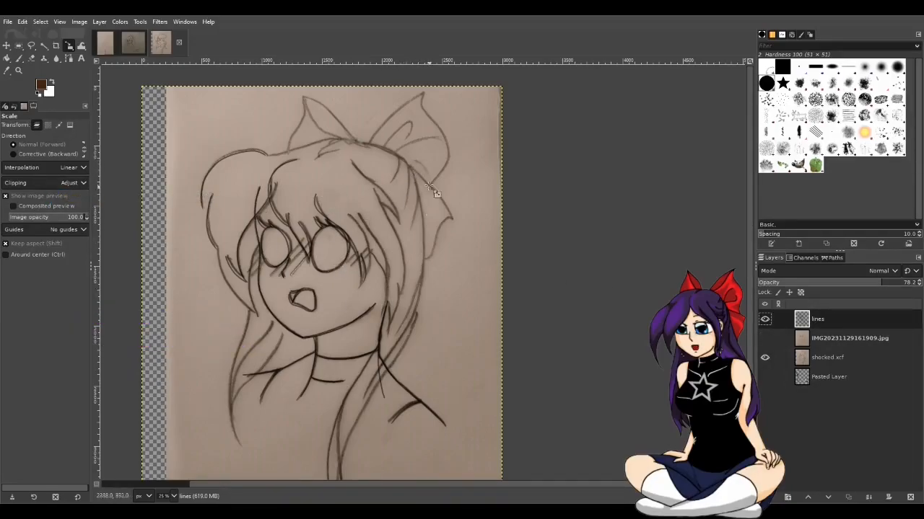
click(765, 338)
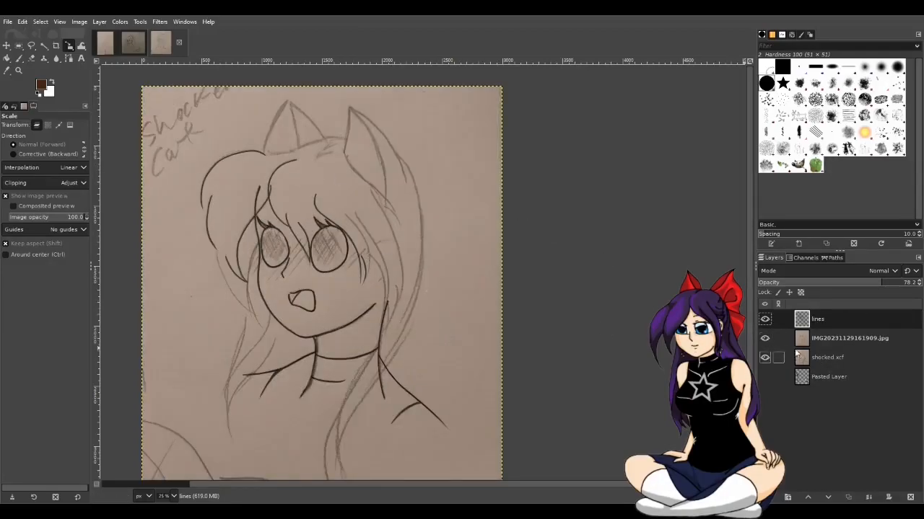
click(764, 338)
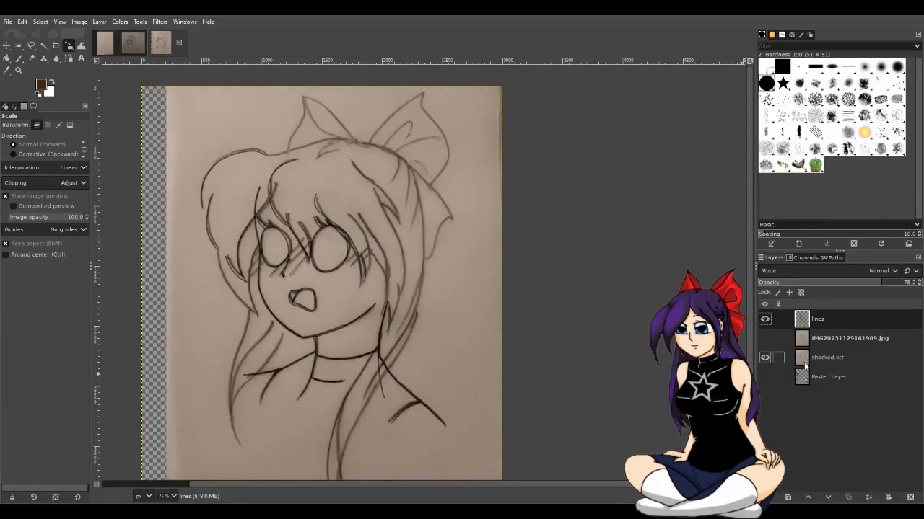
click(765, 339)
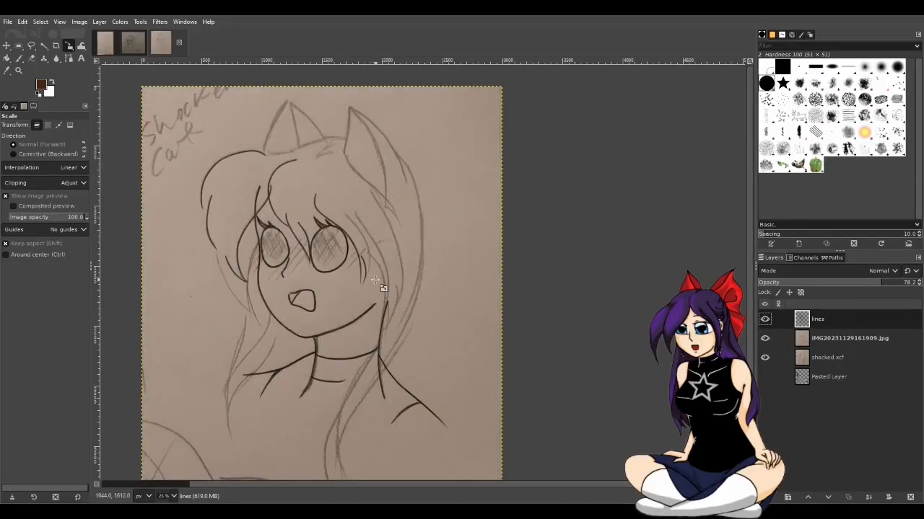
click(765, 338)
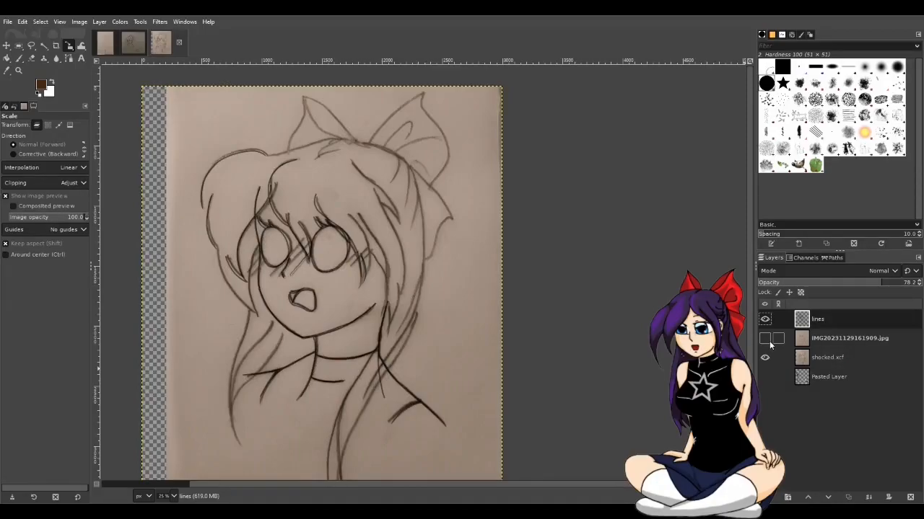
click(764, 339)
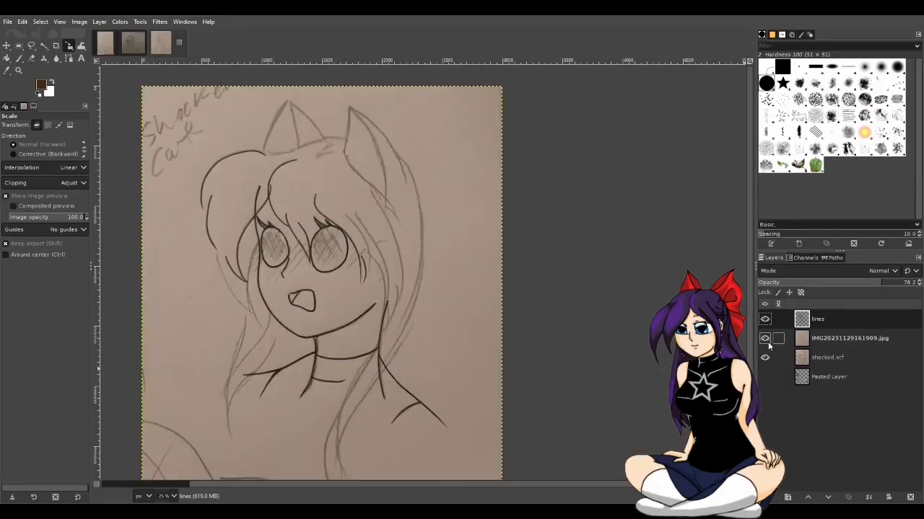
View the open sketch of the character with a drink, and examine the scythe-carrying figure from the blade to the laced boots
click(130, 41)
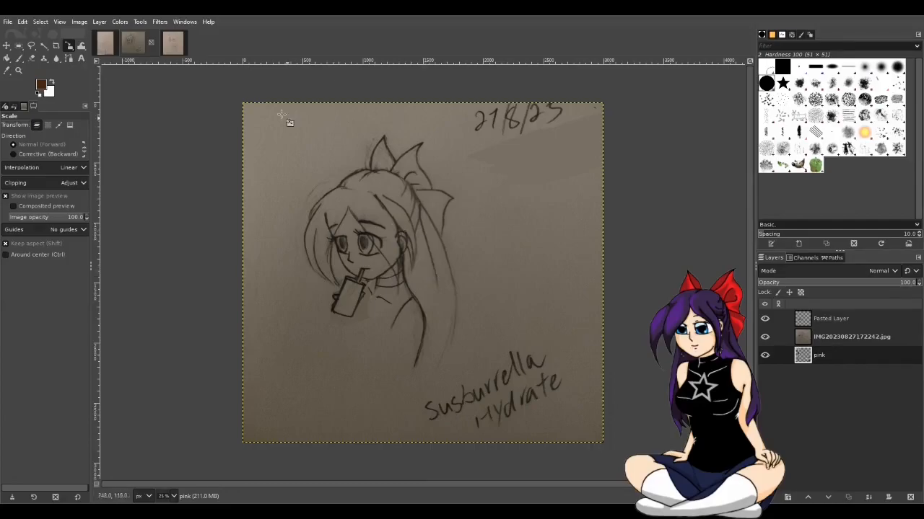
click(105, 43)
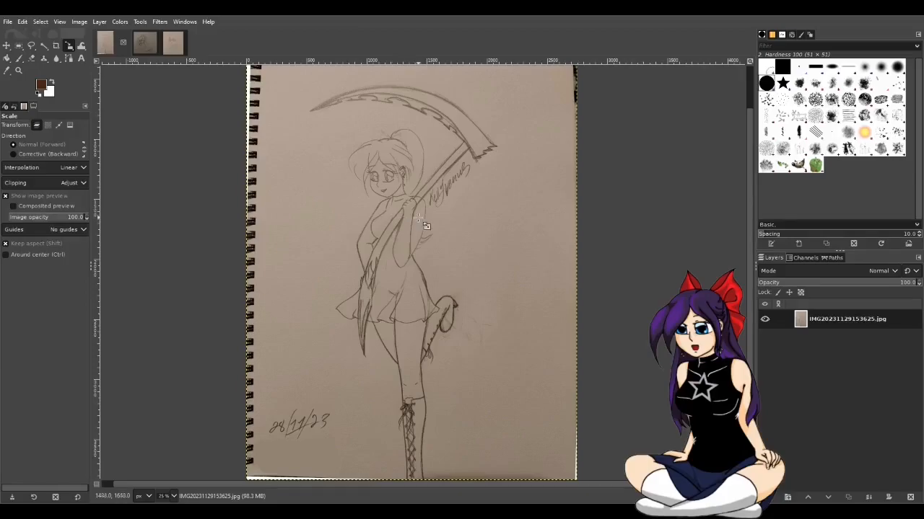
scroll(423, 225, up, 2)
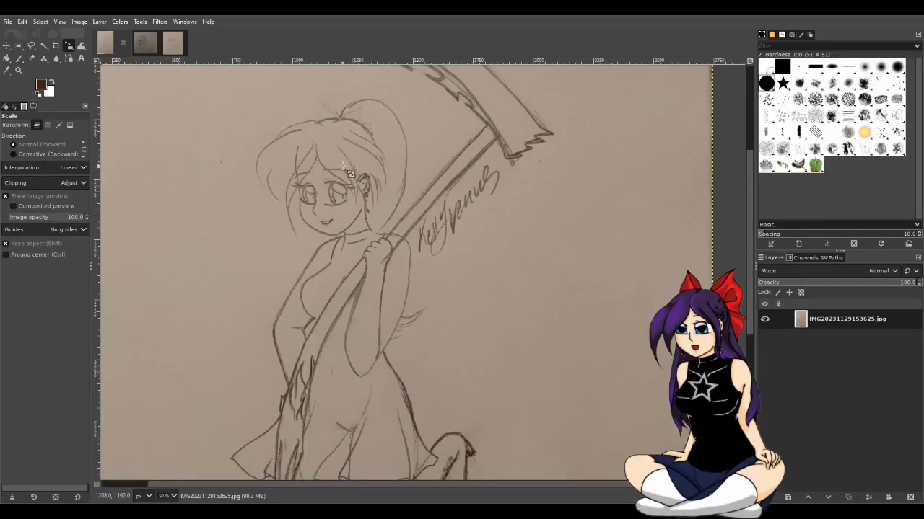
scroll(350, 167, up, 3)
drag(450, 484, 430, 487)
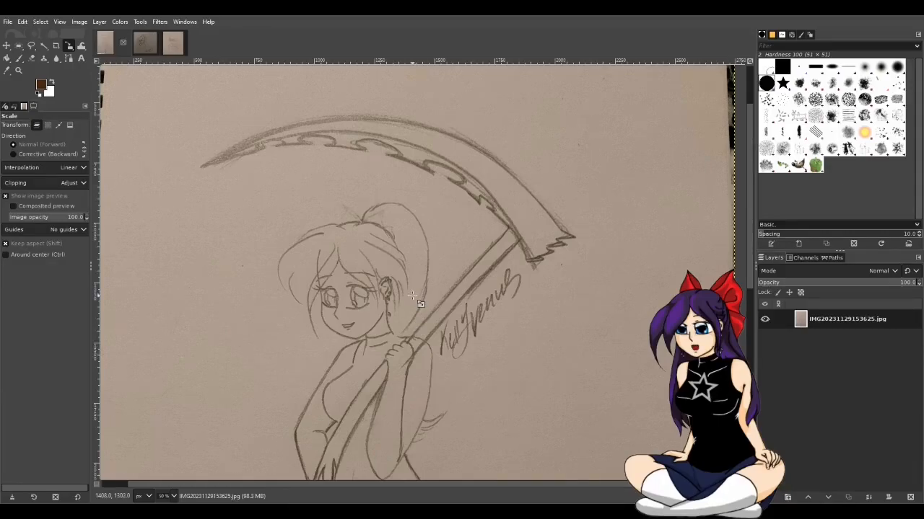
scroll(412, 296, down, 3)
scroll(412, 297, down, 4)
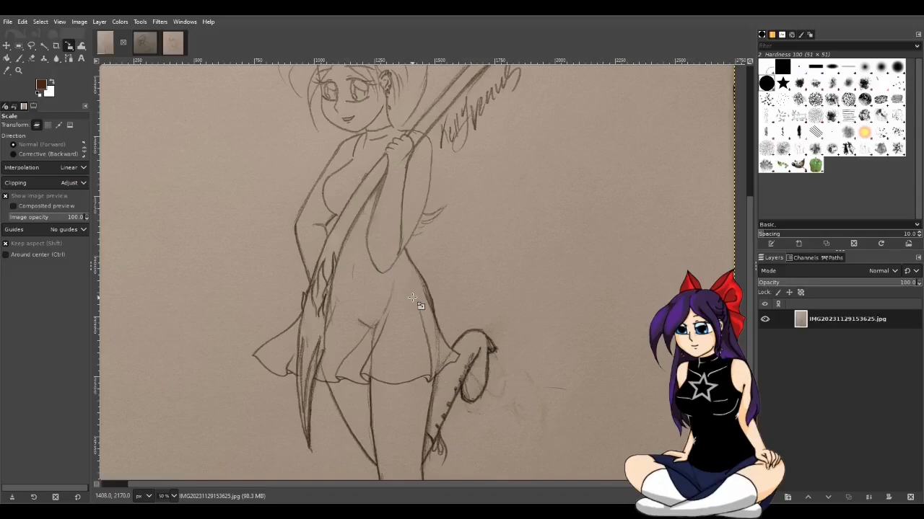
scroll(412, 298, down, 3)
scroll(412, 299, down, 3)
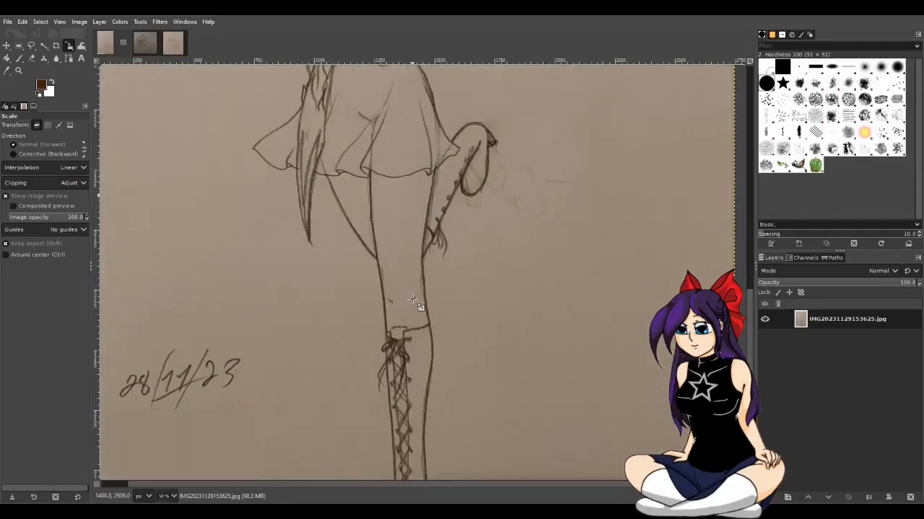
scroll(412, 298, down, 1)
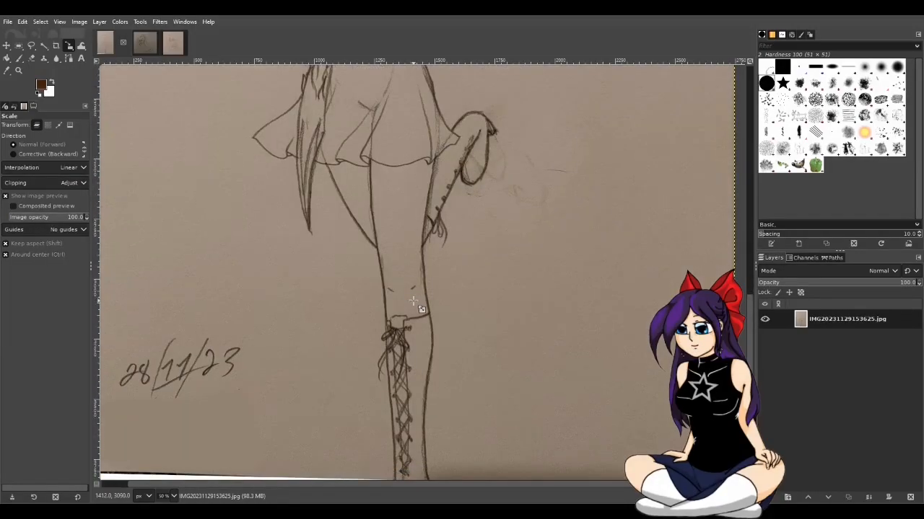
scroll(412, 298, down, 2)
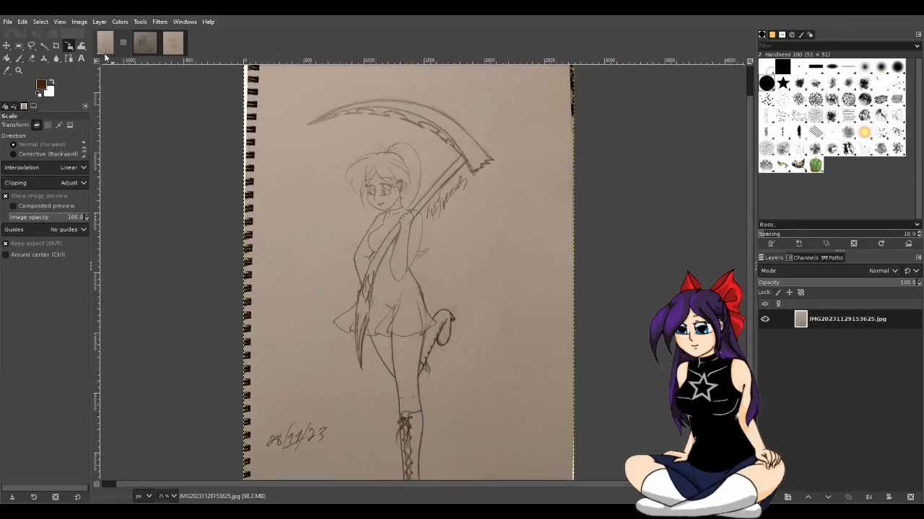
Return to the shocked cat drawing and ready the Paintbrush with black for the uninked hair strands beside the larger eye
click(173, 41)
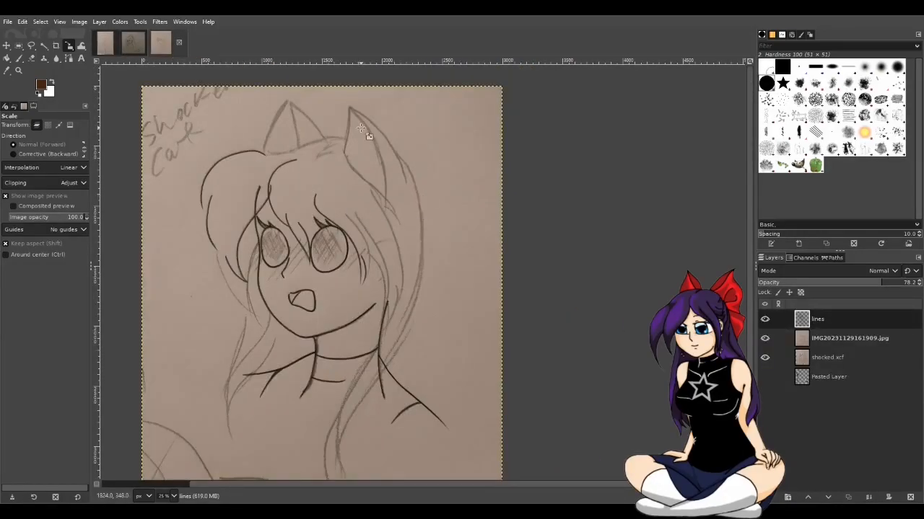
scroll(381, 273, up, 1)
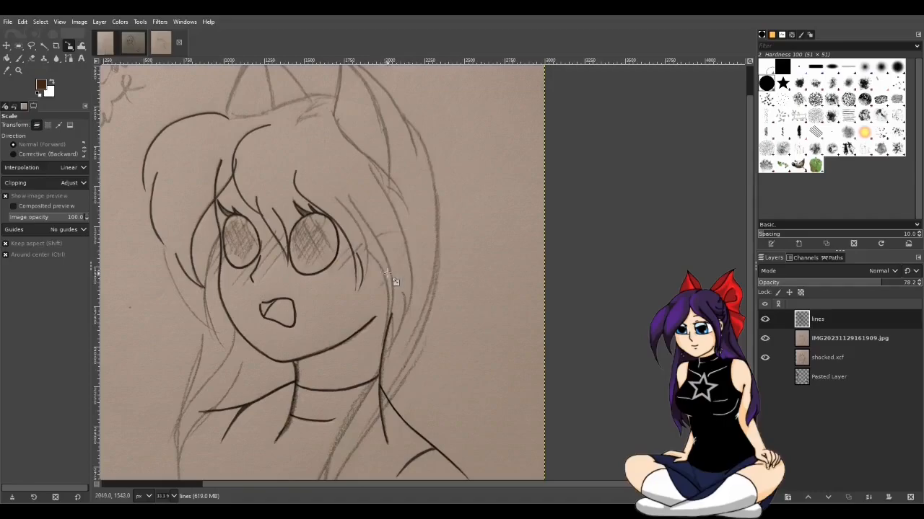
scroll(404, 280, up, 2)
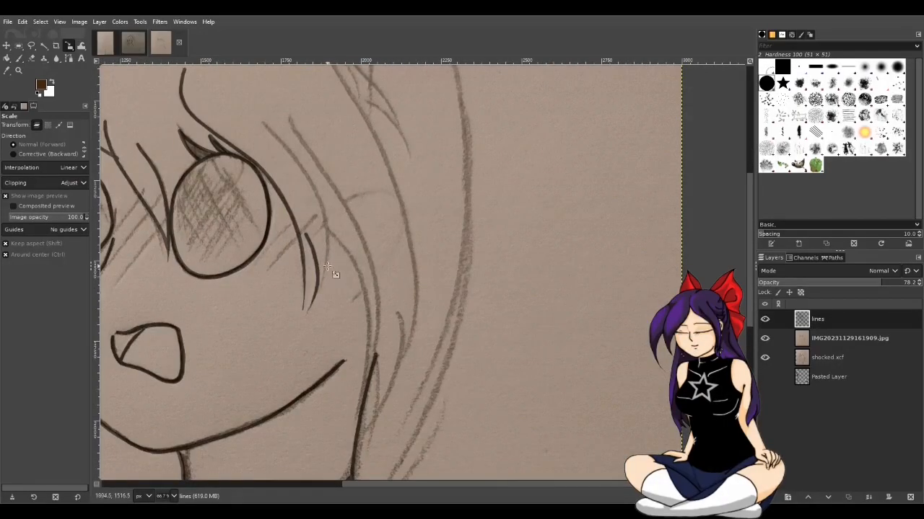
scroll(328, 272, up, 1)
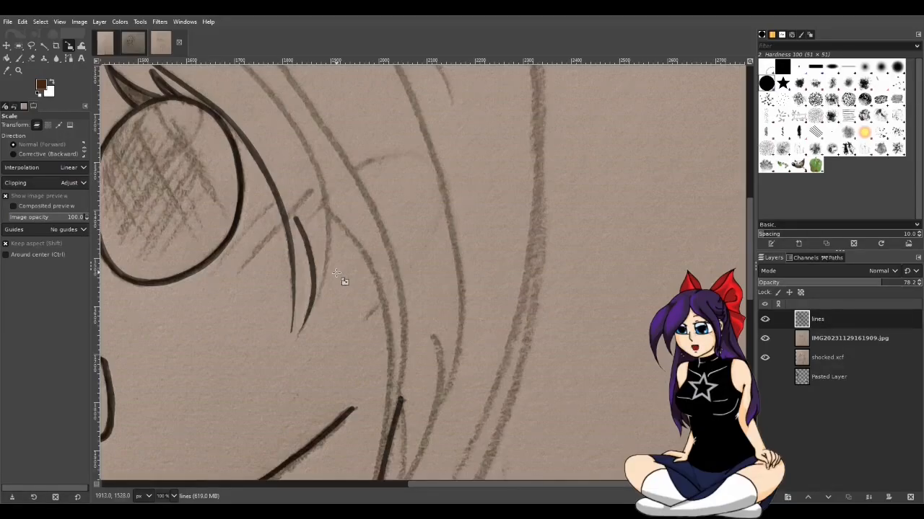
scroll(336, 273, up, 2)
scroll(339, 275, down, 2)
scroll(338, 274, up, 2)
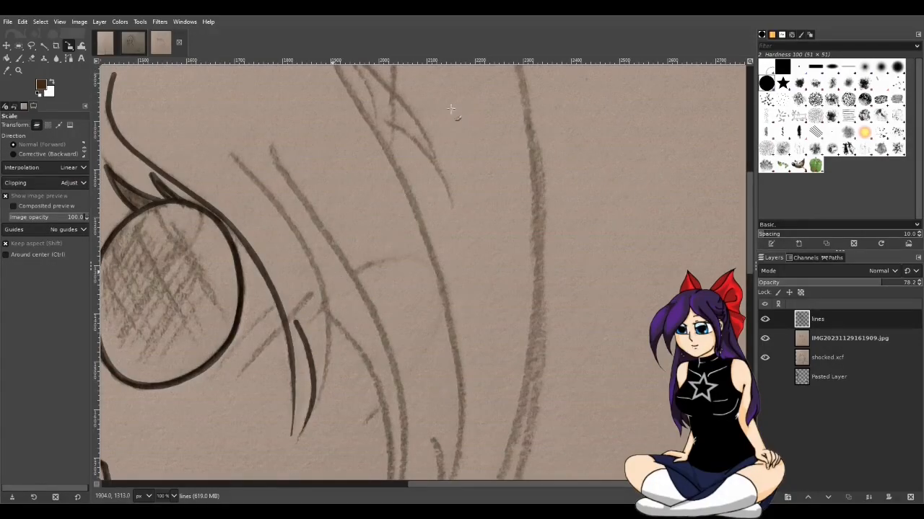
key(p)
key(d)
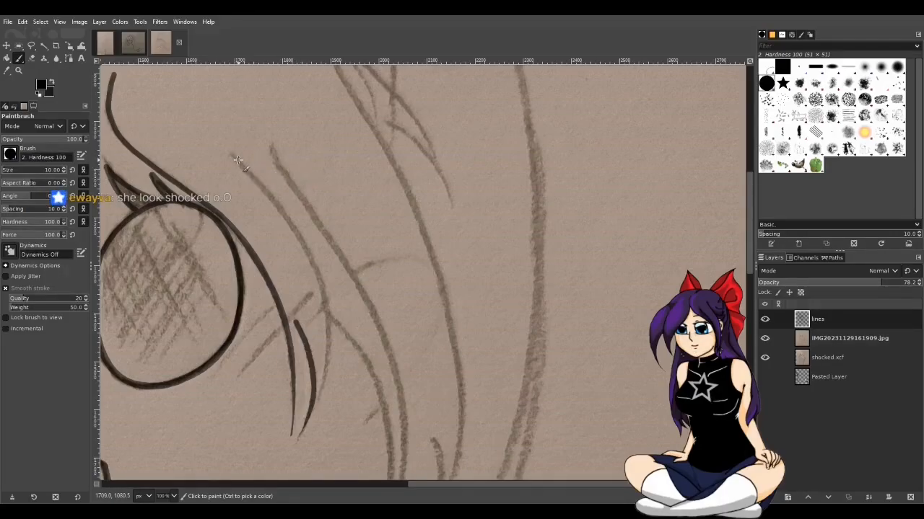
Open the emote screenshot as a separate image and examine its grid of cat emotes up close
key(ctrl)
key(shift+s)
scroll(271, 65, down, 4)
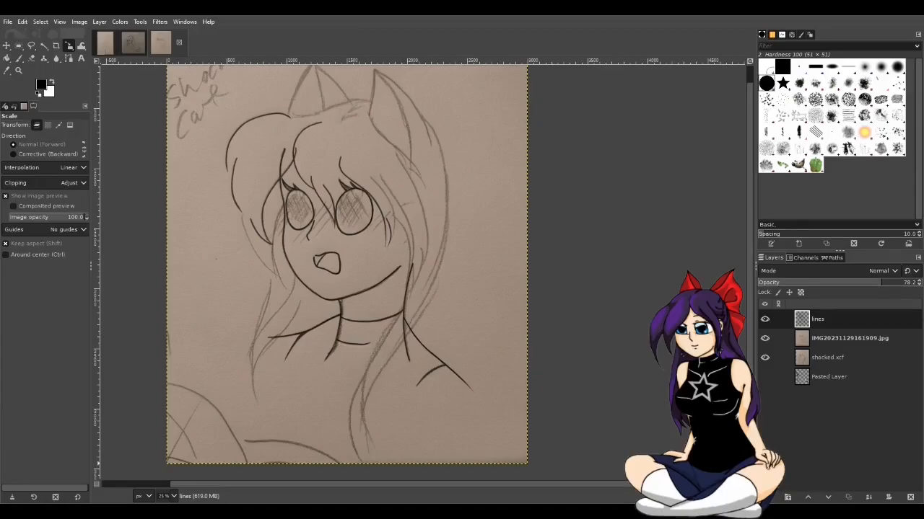
drag(105, 42, 195, 80)
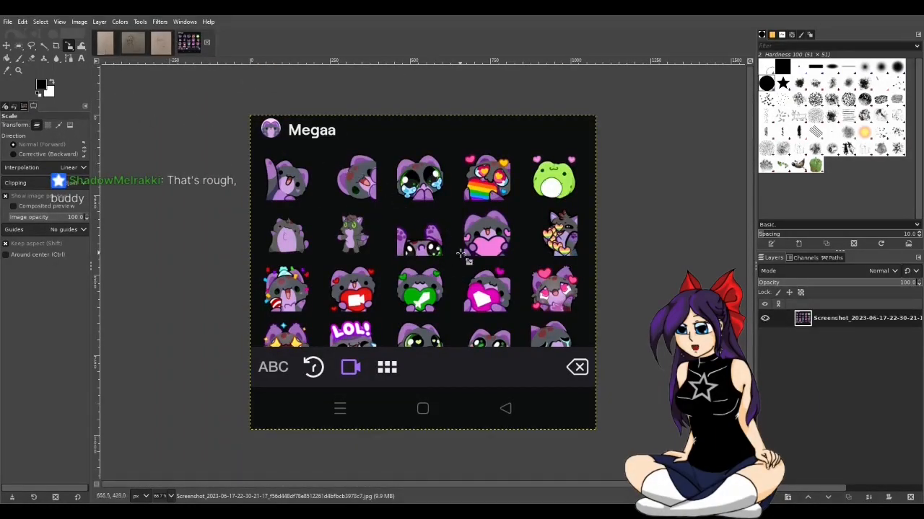
scroll(451, 245, up, 2)
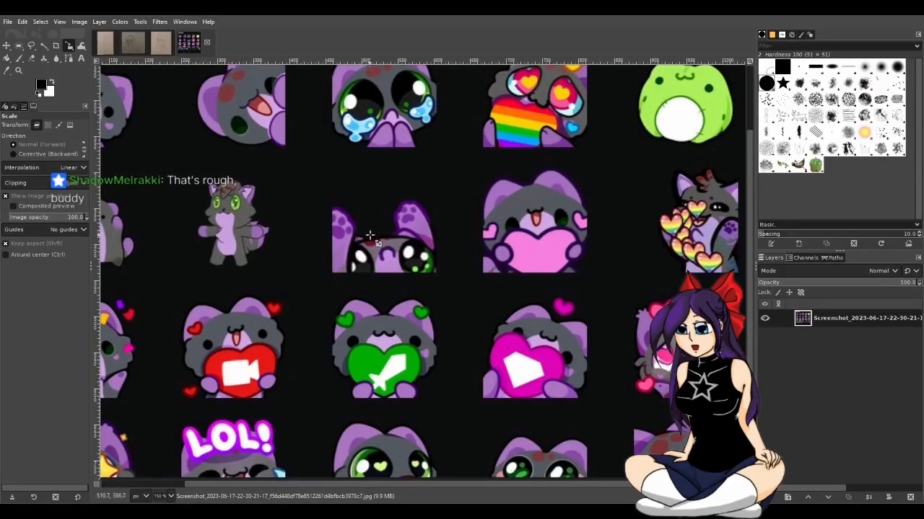
Examine the upside-down cat emote with raised paws up close, and close the emote screenshot
scroll(368, 236, up, 2)
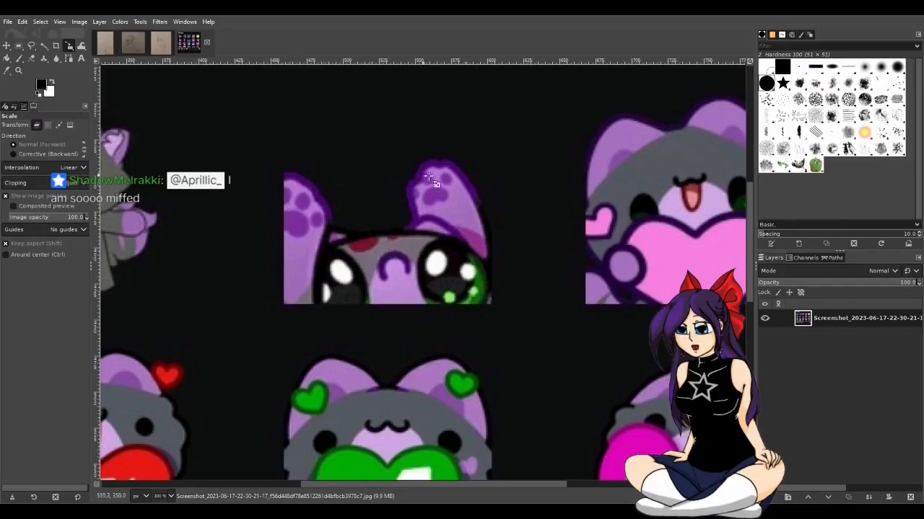
scroll(546, 332, down, 2)
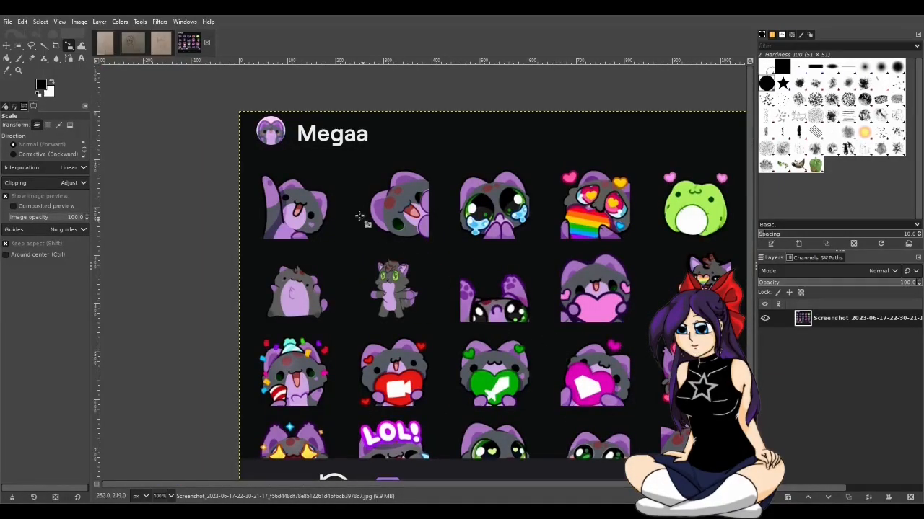
click(206, 42)
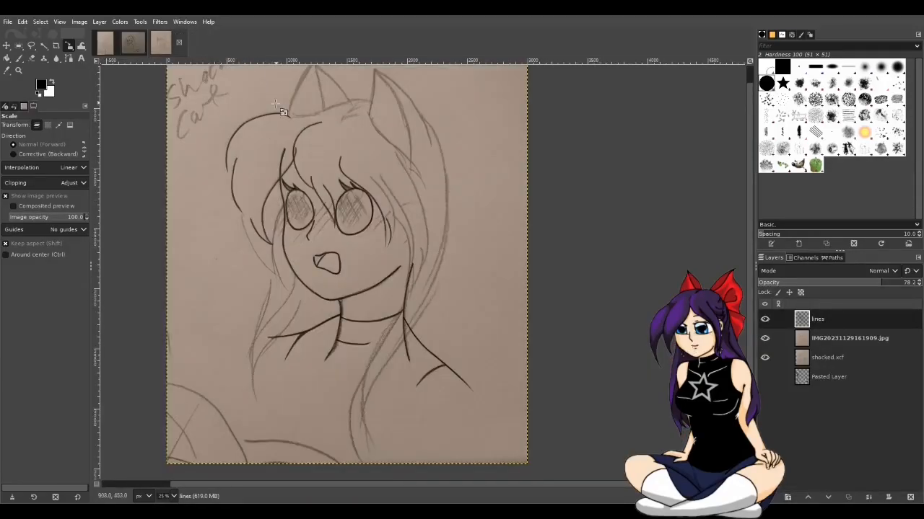
Examine the uninked pencil hair strands beside the larger eye, from the eye's outer edge across to the outer hair outline
scroll(264, 143, up, 1)
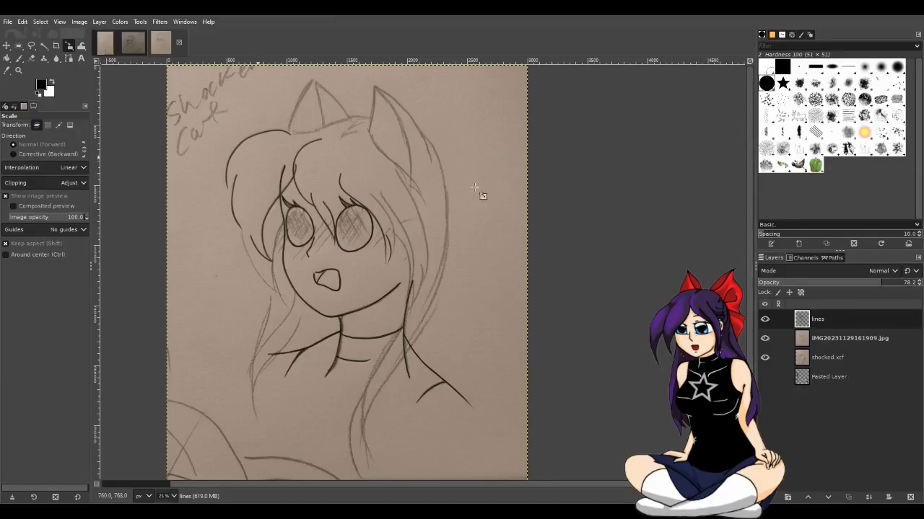
key(p)
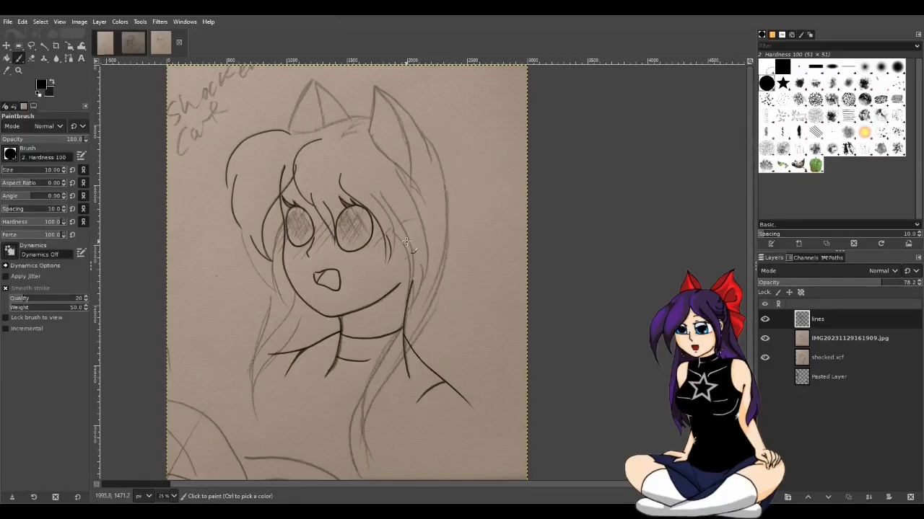
key(shift+s)
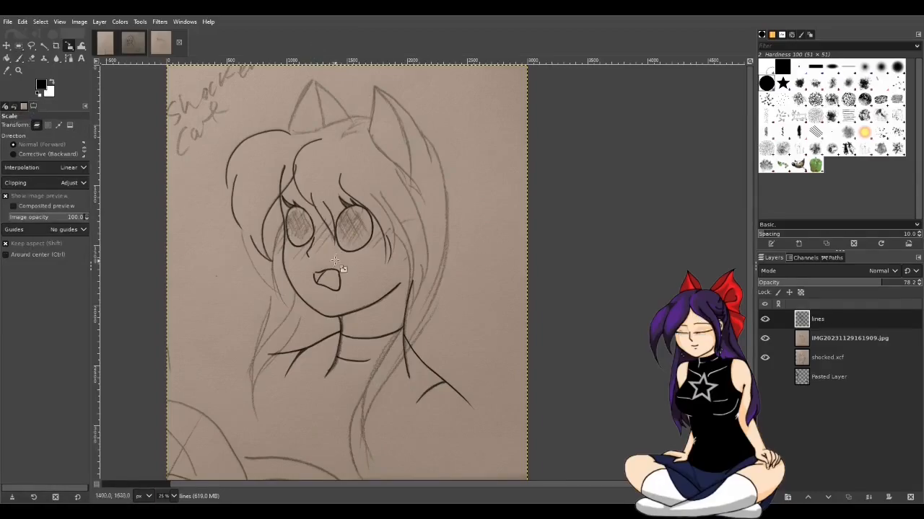
scroll(334, 261, up, 4)
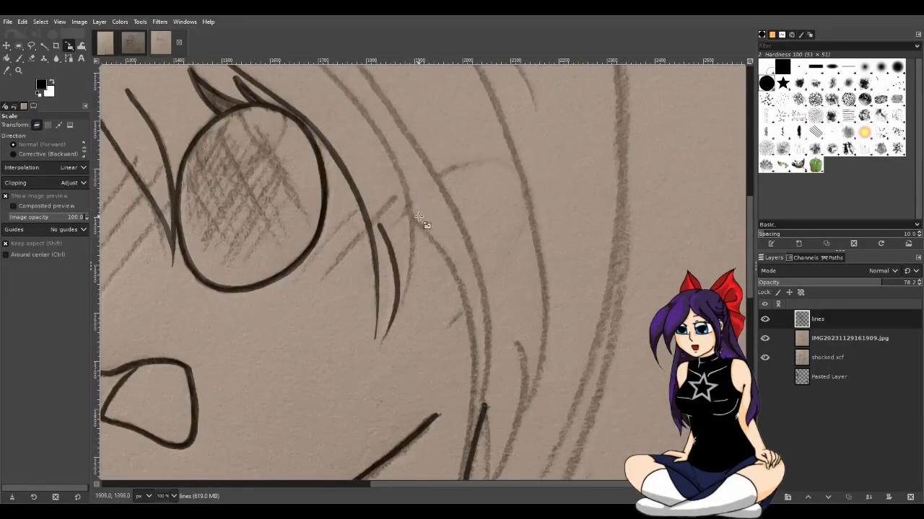
scroll(426, 238, up, 2)
scroll(442, 340, up, 1)
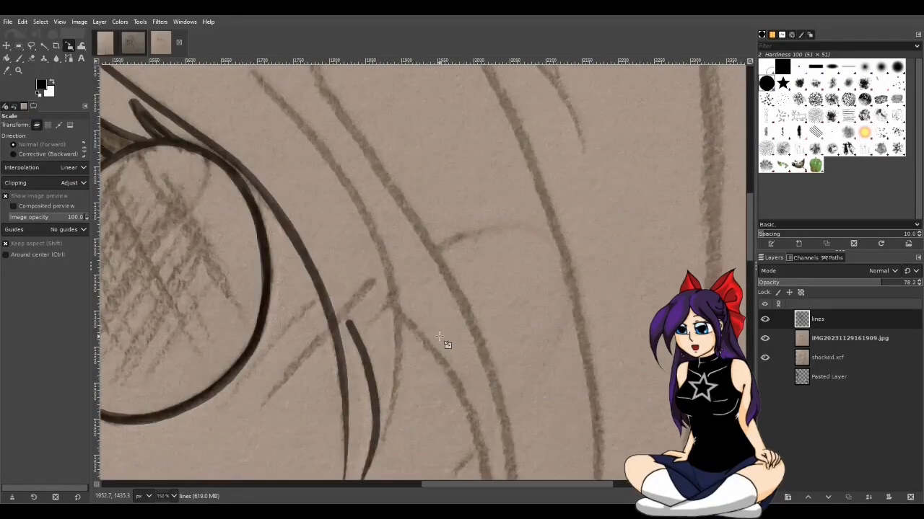
scroll(610, 340, down, 1)
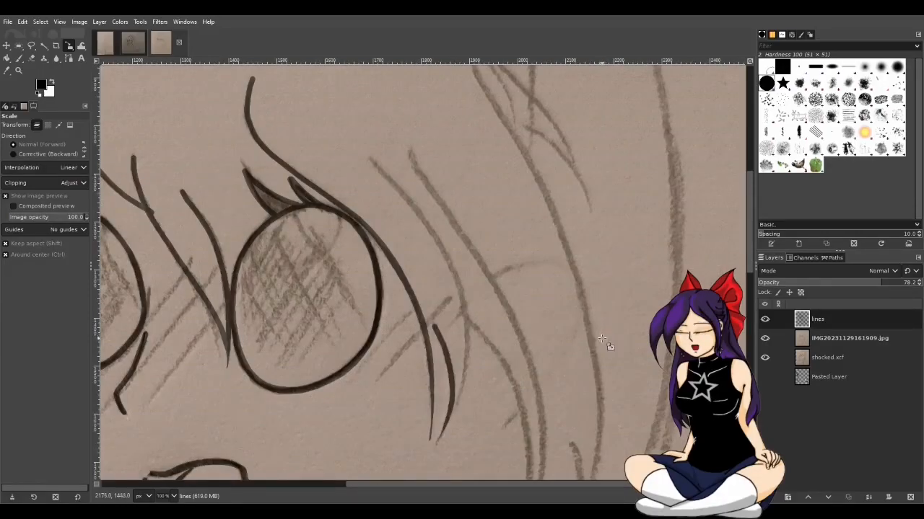
drag(566, 483, 601, 481)
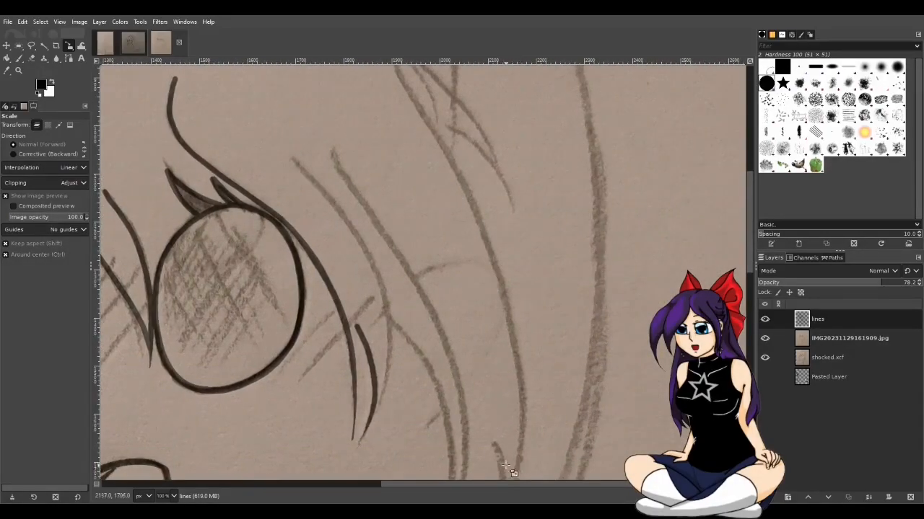
scroll(598, 378, up, 1)
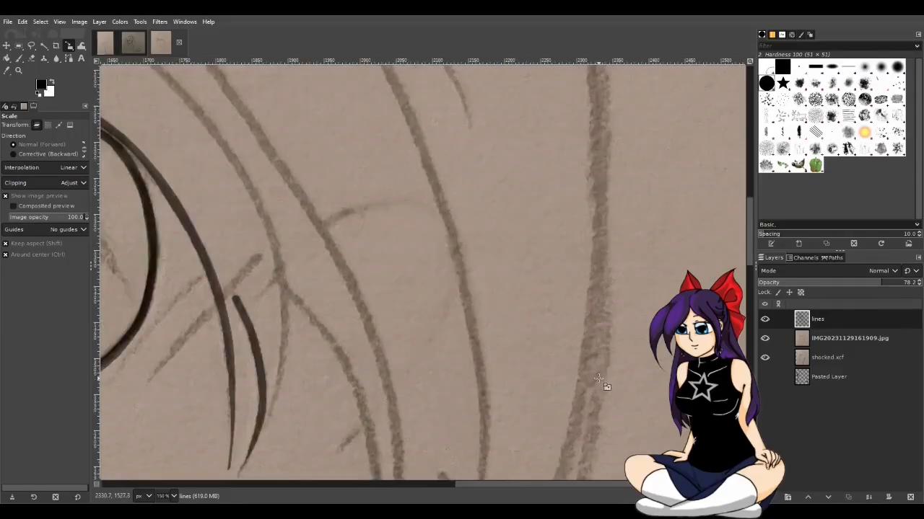
scroll(599, 378, down, 1)
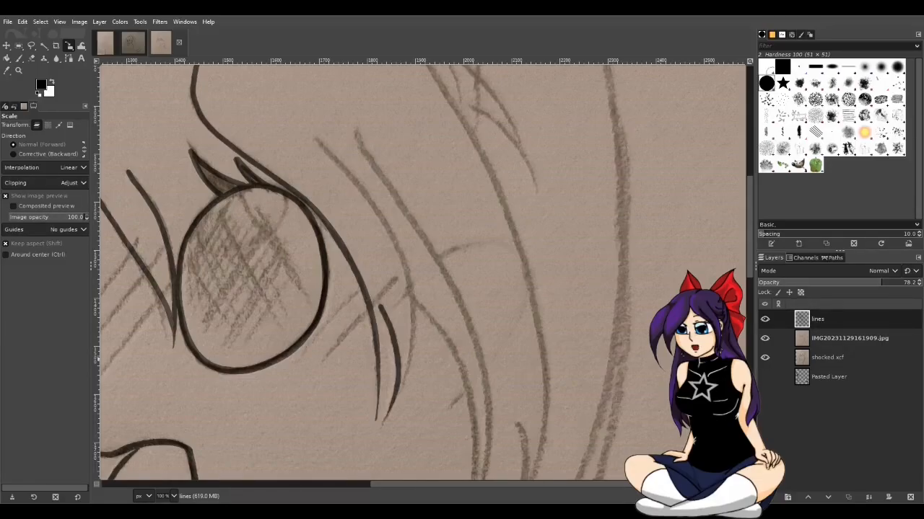
Ink the curved hair strand just outside the larger eye in black with the size 10 Paintbrush, ending at the short inked strand's tip
key(p)
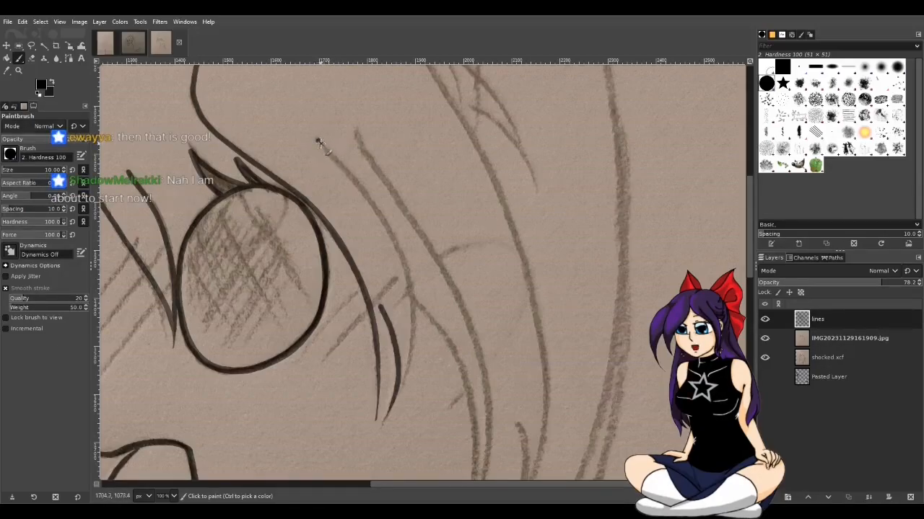
drag(333, 158, 342, 171)
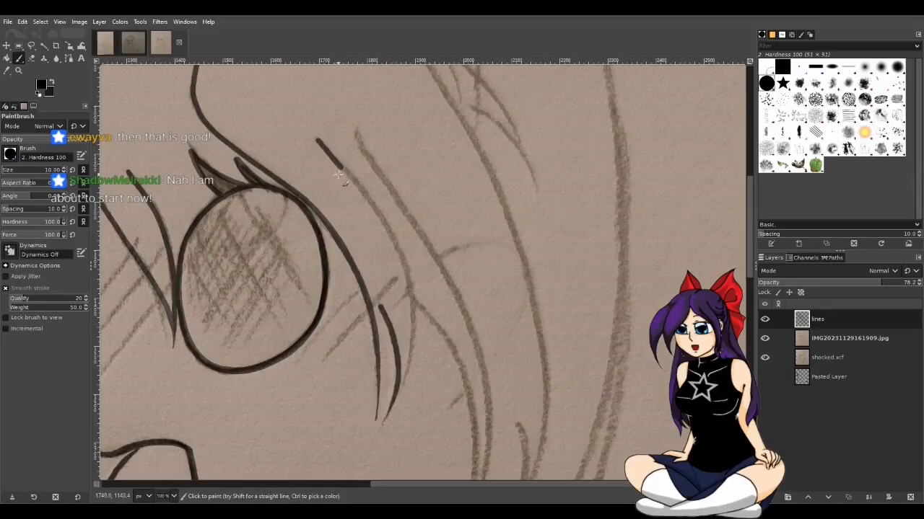
key(ctrl+z)
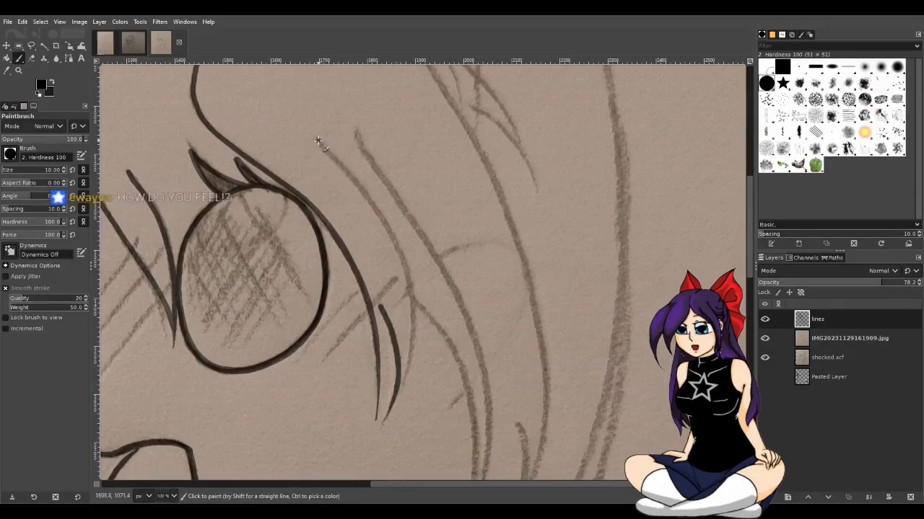
mouse_move(316, 139)
mouse_down()
mouse_move(362, 191)
mouse_move(408, 289)
mouse_move(414, 354)
mouse_move(397, 393)
mouse_up()
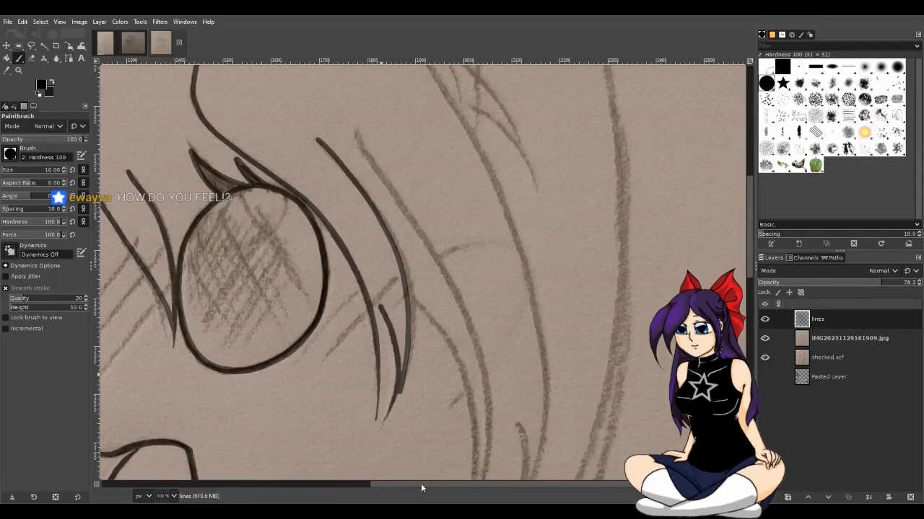
Thicken the middle and lower part of the new hair strand with repeated black brush strokes along its curve
drag(421, 484, 432, 484)
key(shift+s)
scroll(382, 379, up, 2)
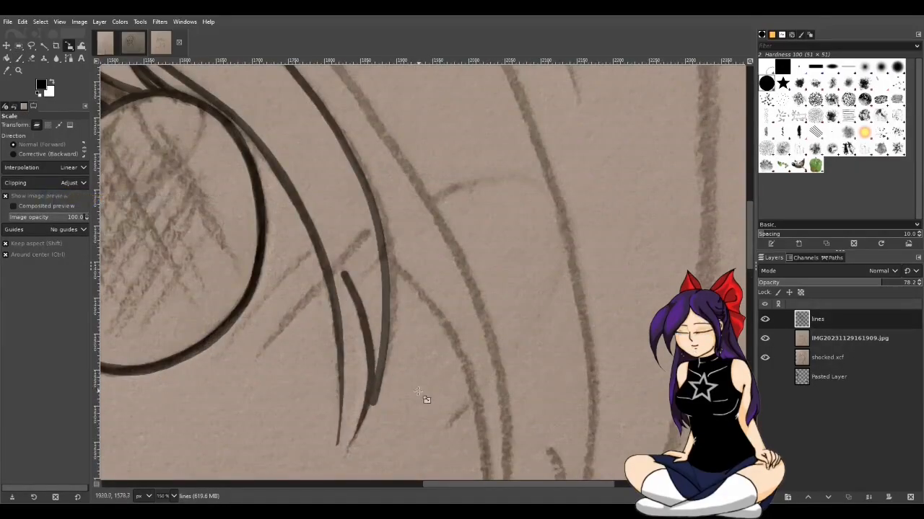
scroll(426, 395, down, 2)
scroll(432, 398, up, 1)
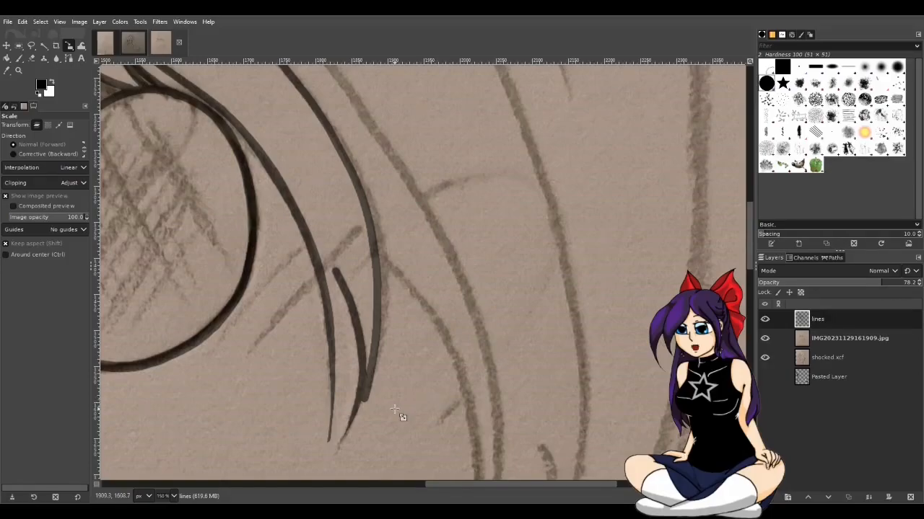
drag(453, 480, 463, 480)
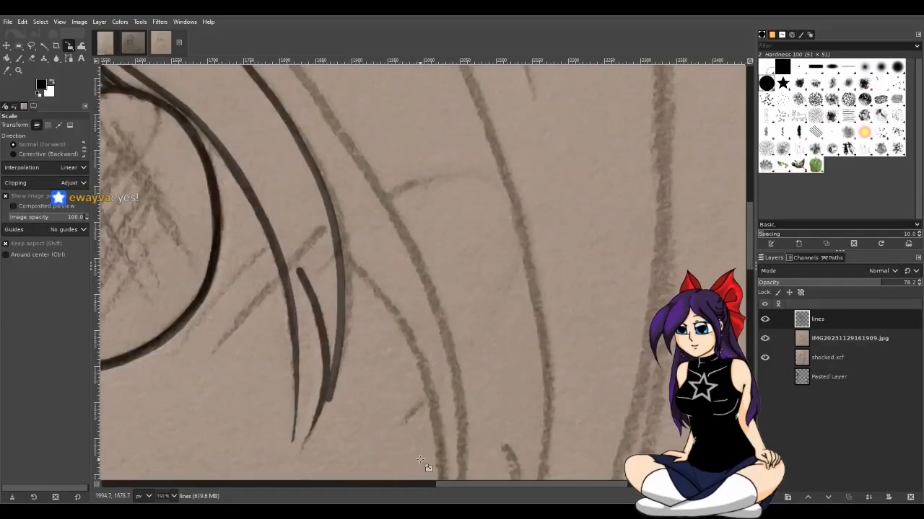
key(p)
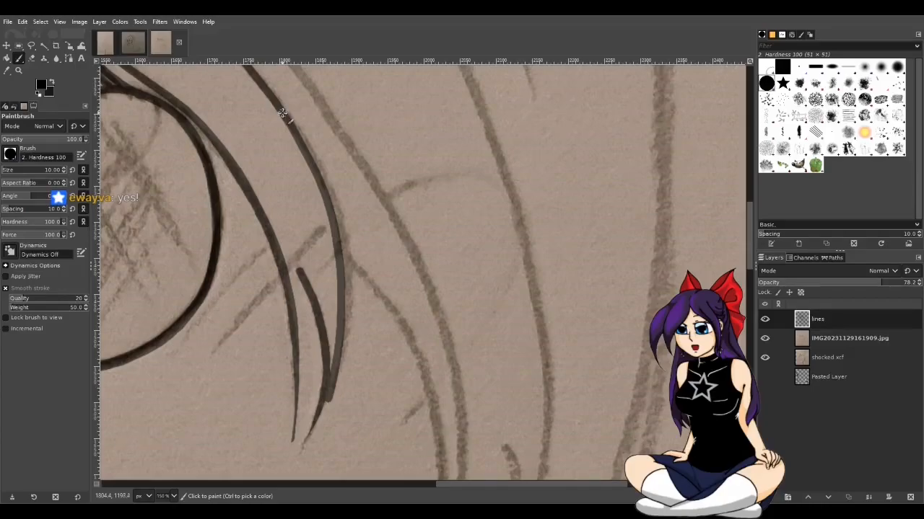
mouse_move(296, 133)
mouse_down()
mouse_move(337, 240)
mouse_move(337, 358)
mouse_up()
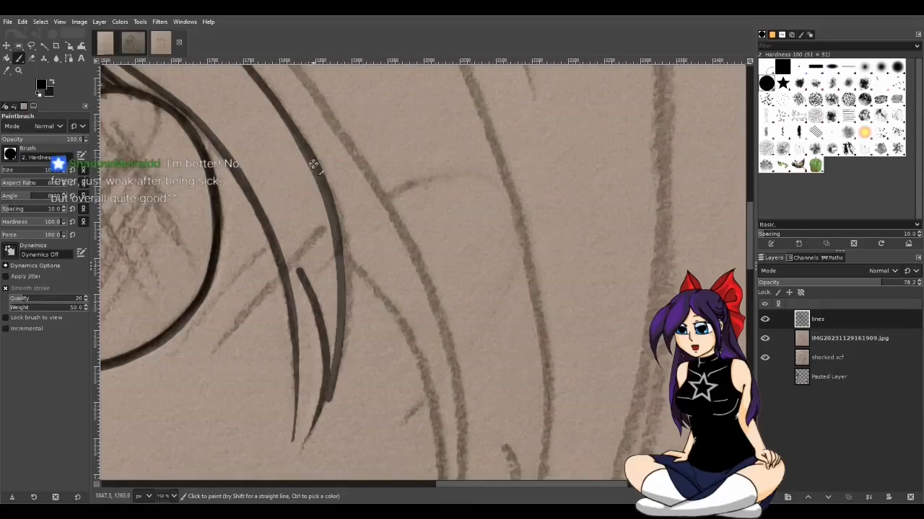
drag(332, 200, 341, 273)
mouse_move(331, 200)
mouse_down()
mouse_move(345, 310)
mouse_move(337, 363)
mouse_up()
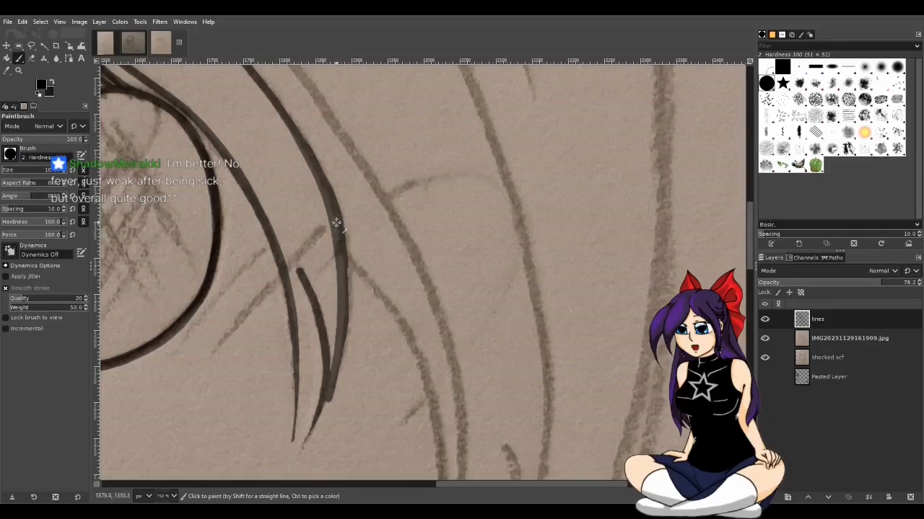
mouse_move(340, 244)
mouse_down()
mouse_move(349, 297)
mouse_move(334, 361)
mouse_up()
drag(345, 273, 337, 369)
drag(346, 303, 338, 363)
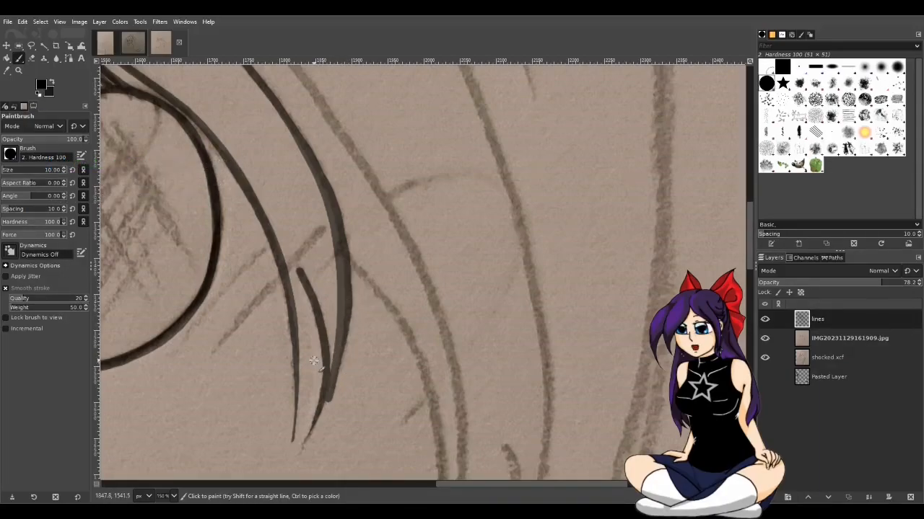
Trim the outer edge of the strand's lower end with the size 14 Eraser, undoing and retrying strokes to taper it into the neighbouring strand
key(shift+e)
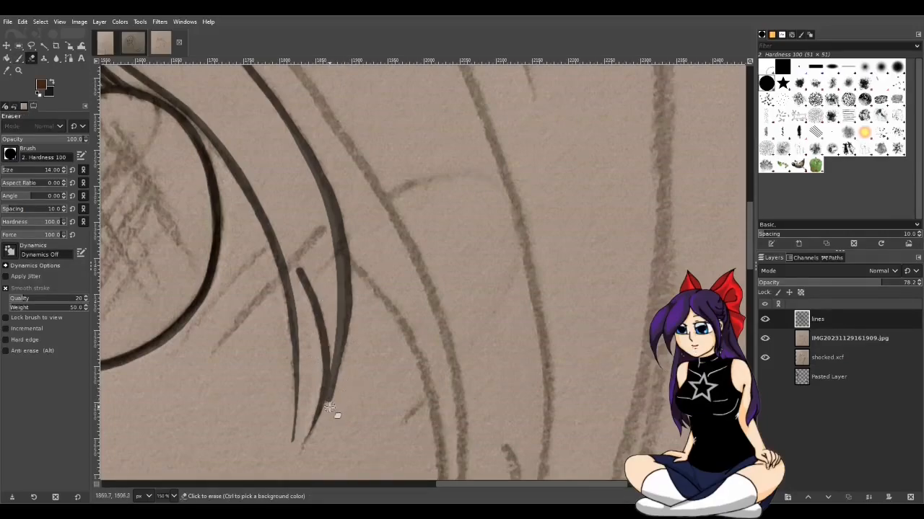
drag(341, 380, 350, 359)
key(ctrl+z)
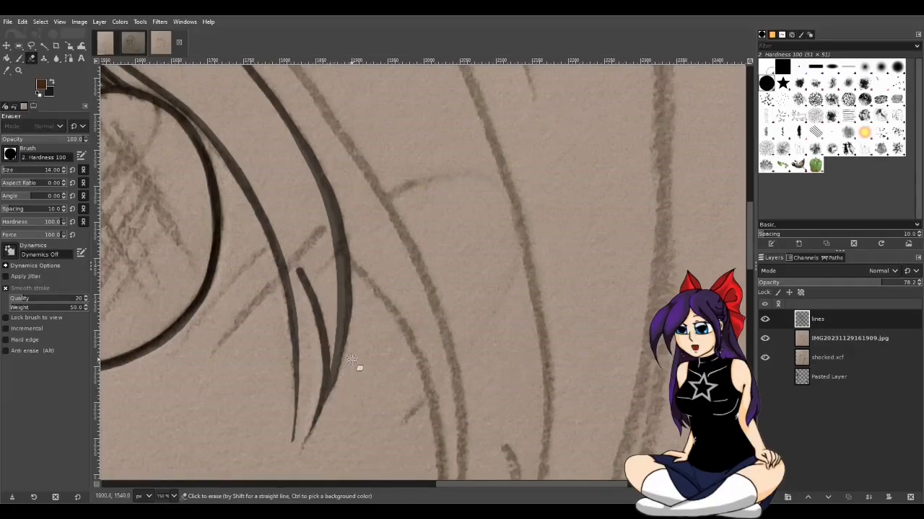
drag(330, 409, 349, 362)
key(ctrl+z)
drag(328, 408, 361, 341)
key(ctrl+z)
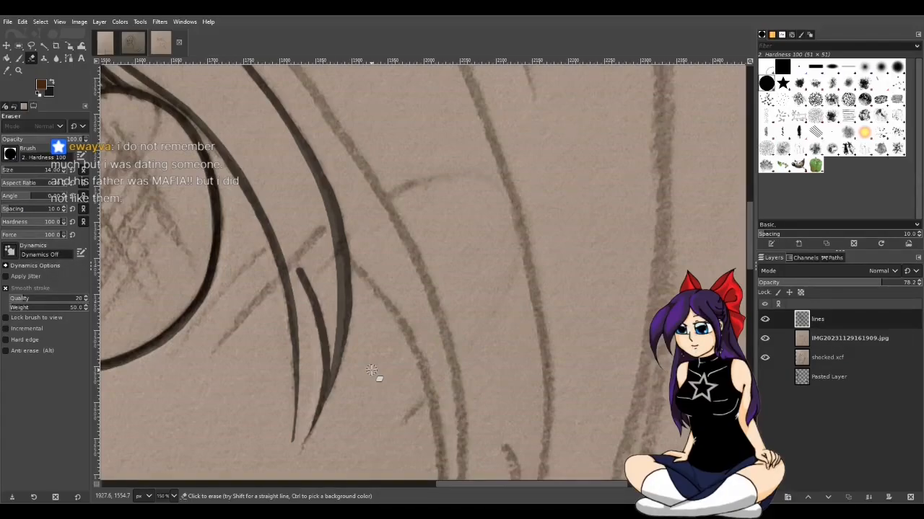
Thin the thickened hair strand by erasing along its inner edge from the upper curve down toward the tip
key(p)
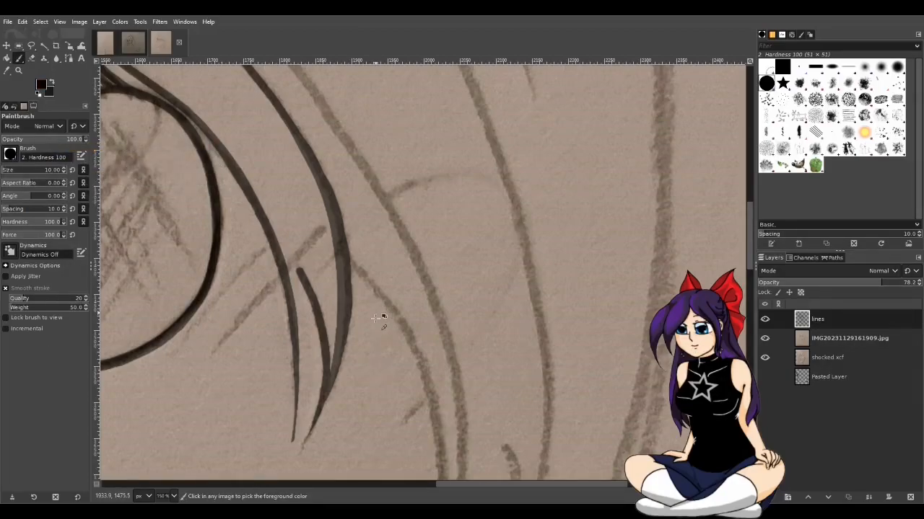
key(ctrl)
key(shift+e)
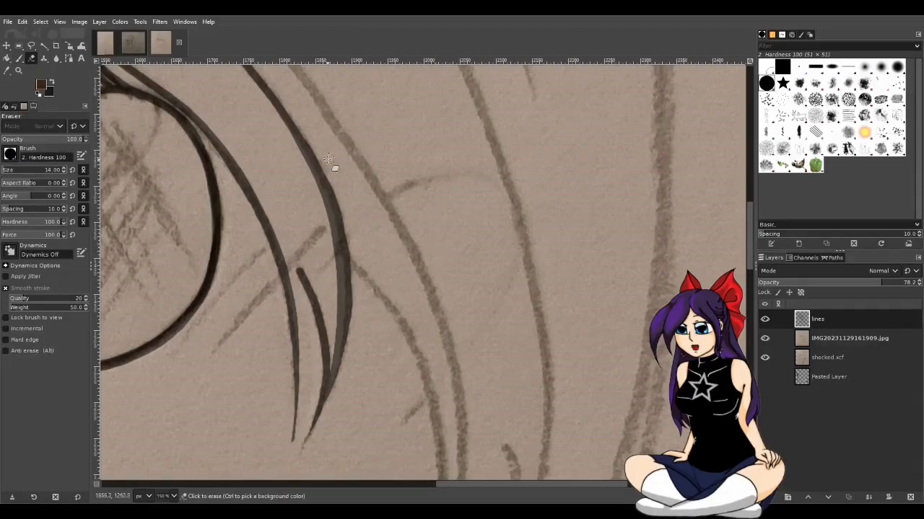
mouse_move(285, 136)
mouse_down()
mouse_move(320, 192)
mouse_move(342, 288)
mouse_move(339, 357)
mouse_up()
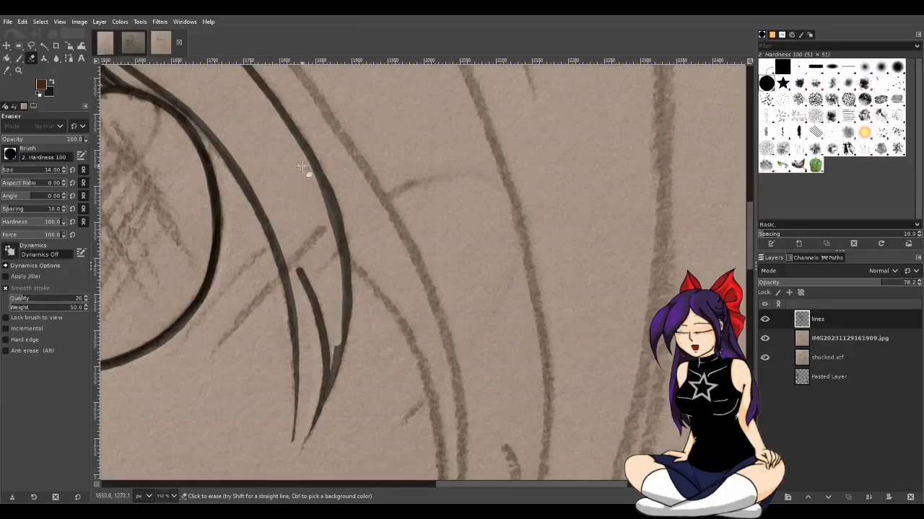
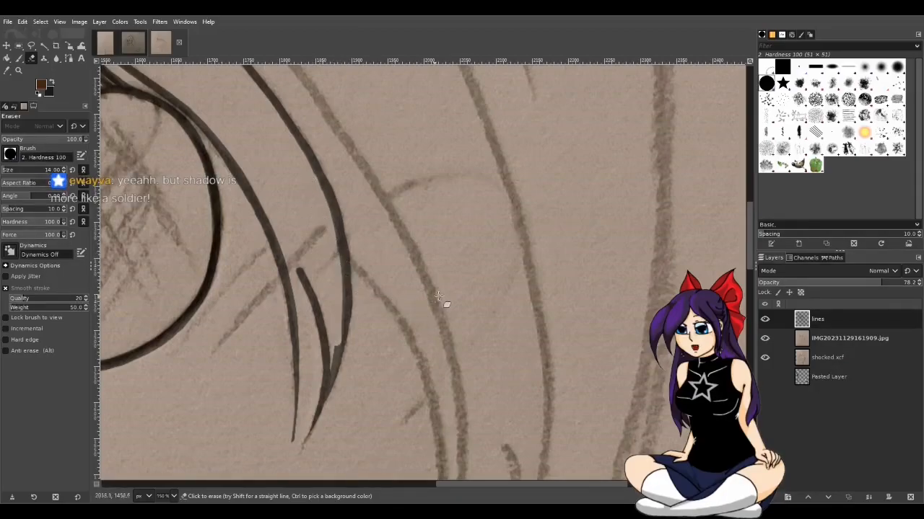
Carve the outer hair strand's lower end into a thin taper with the size 3 Eraser, undoing and retrying strokes to separate it from the neighbouring strand
drag(750, 233, 747, 254)
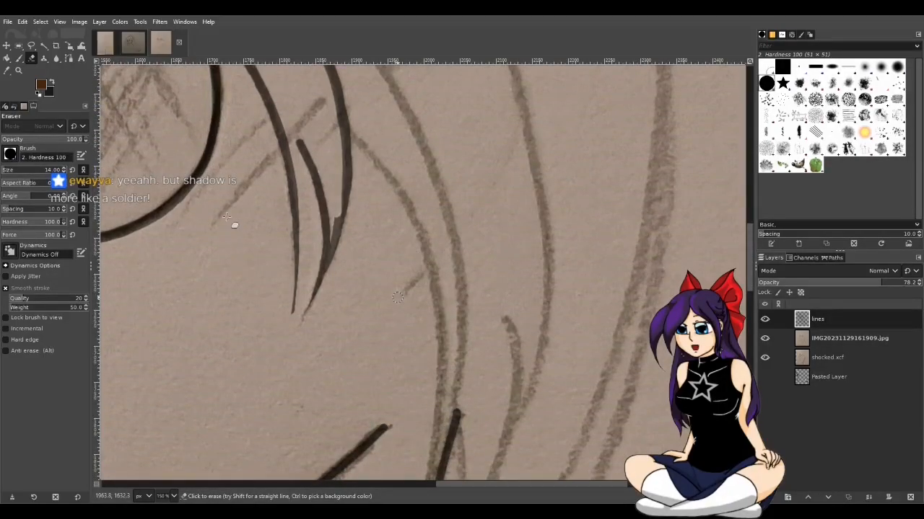
key(shift+s)
scroll(320, 223, up, 3)
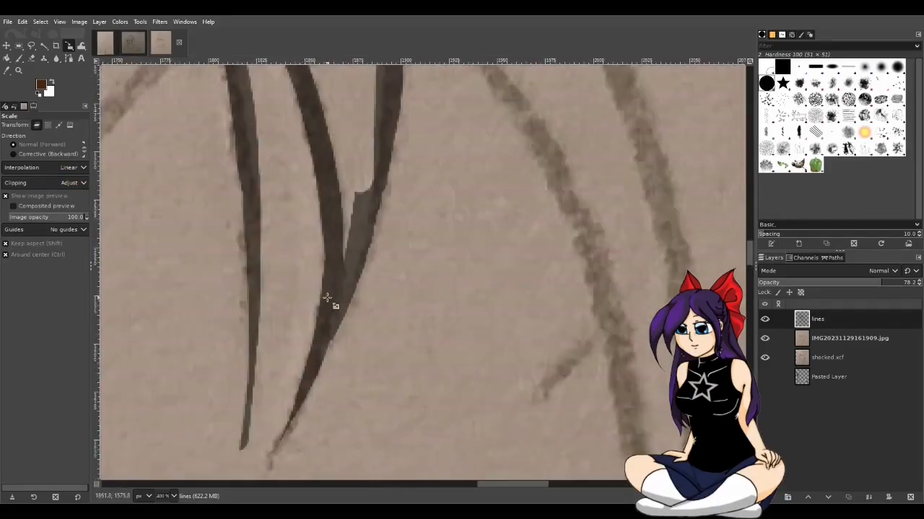
scroll(374, 297, up, 1)
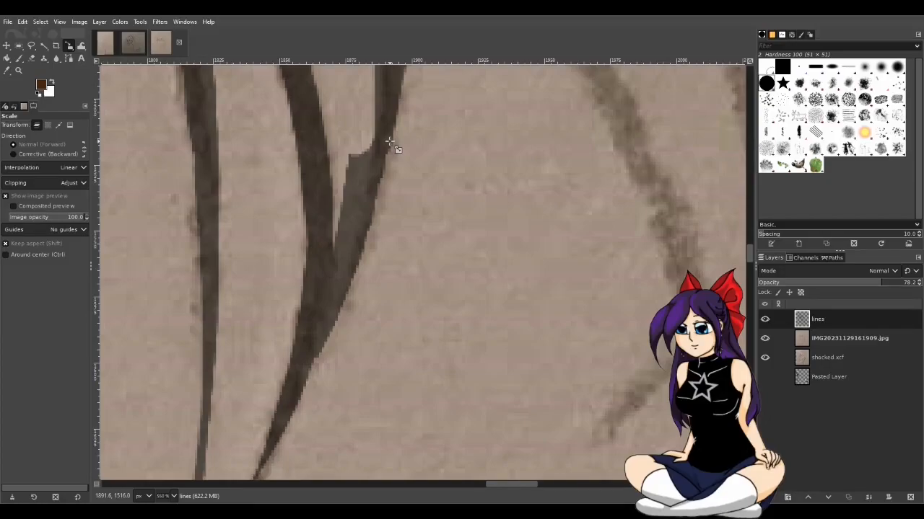
key(shift+e)
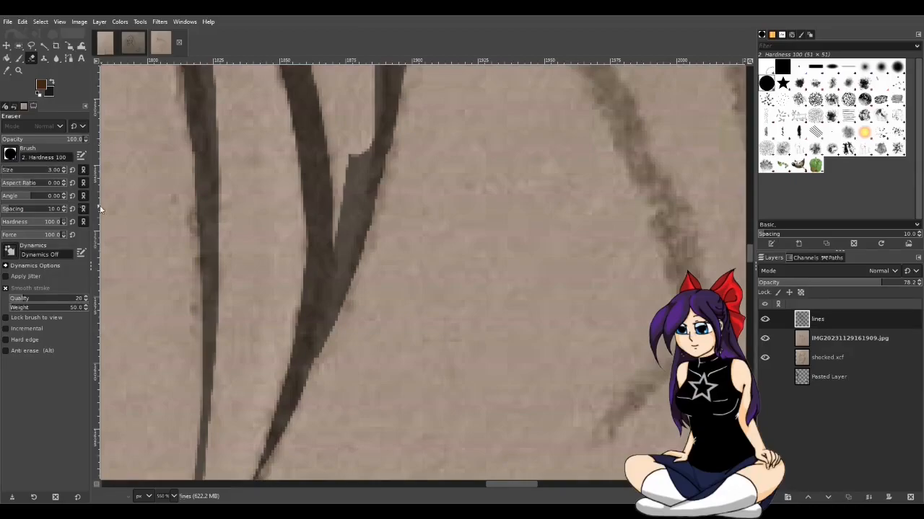
drag(364, 153, 317, 345)
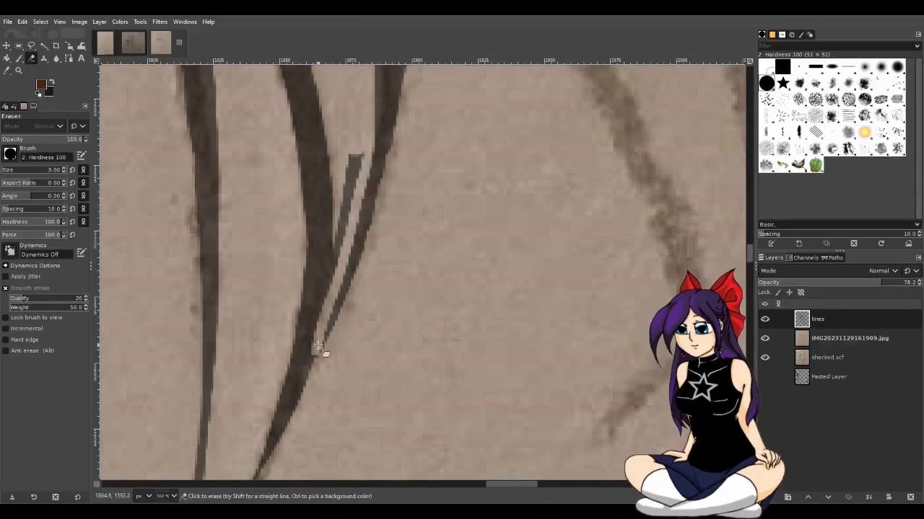
key(ctrl+z)
mouse_move(367, 139)
mouse_down()
mouse_move(370, 174)
mouse_move(356, 220)
mouse_up()
key(ctrl+z)
mouse_move(368, 138)
mouse_down()
mouse_move(371, 186)
mouse_move(324, 370)
mouse_up()
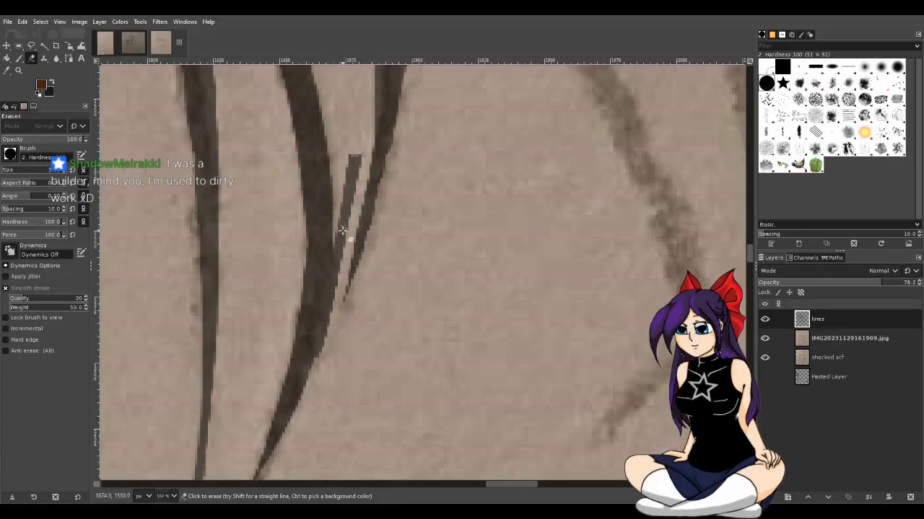
Erase the leftover ink sliver between the two hair strand tips and clean the middle strand's outer edge
mouse_move(338, 242)
mouse_down()
mouse_move(342, 289)
mouse_move(342, 230)
mouse_move(347, 237)
mouse_move(363, 189)
mouse_move(359, 147)
mouse_move(350, 196)
mouse_move(349, 186)
mouse_up()
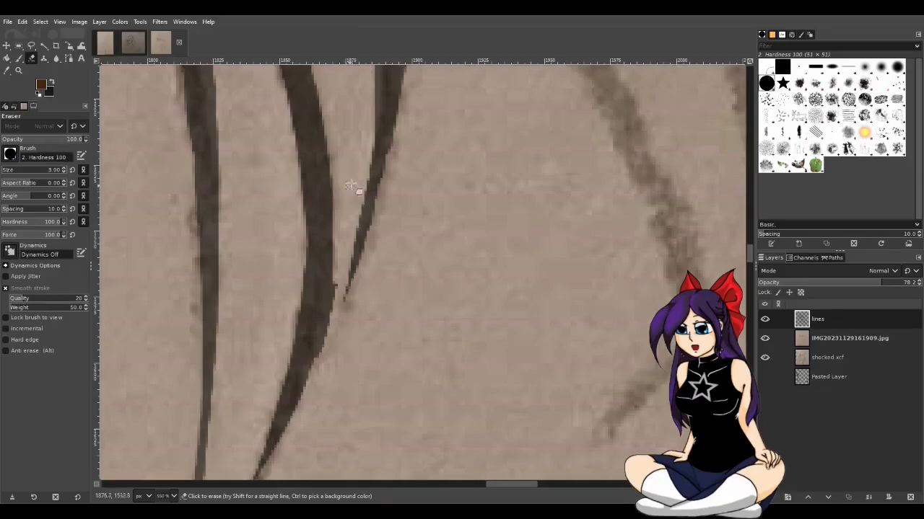
mouse_move(363, 152)
mouse_down()
mouse_move(330, 370)
mouse_move(342, 293)
mouse_move(319, 358)
mouse_move(324, 329)
mouse_move(347, 289)
mouse_move(324, 392)
mouse_move(329, 271)
mouse_up()
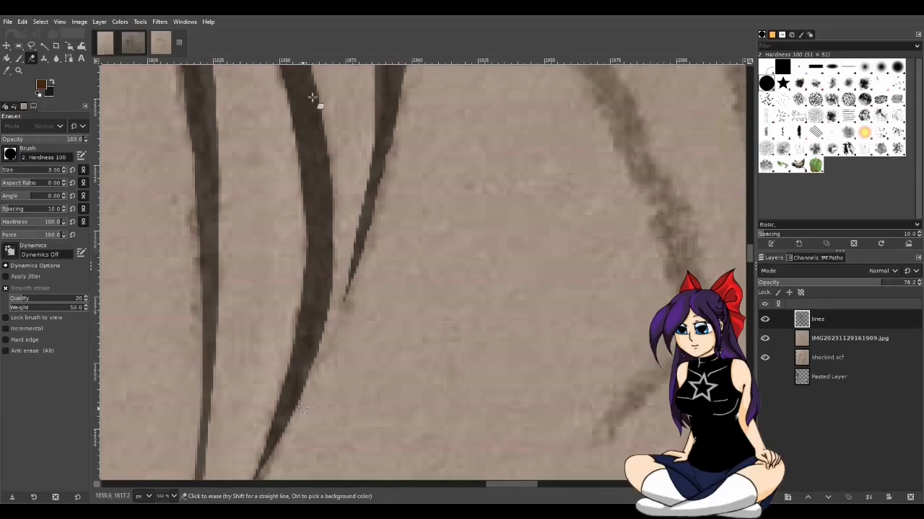
key(shift+s)
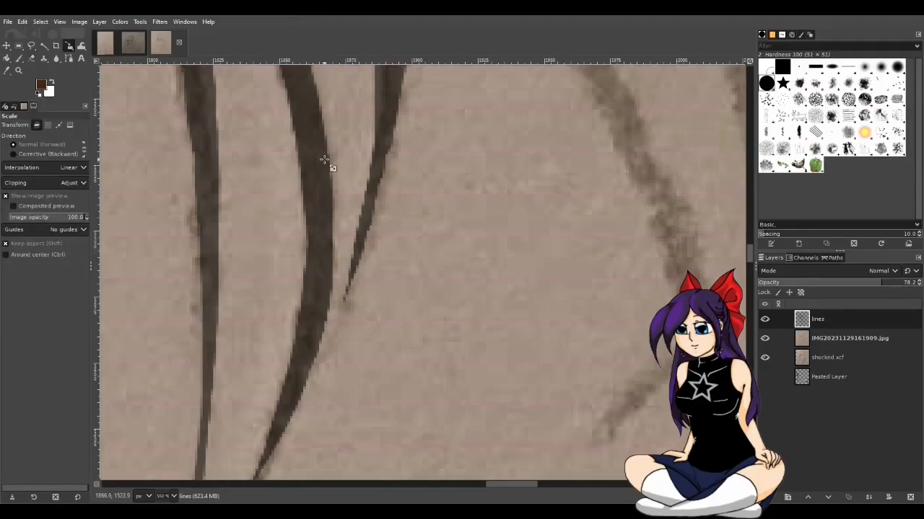
scroll(327, 165, down, 1)
scroll(328, 167, down, 1)
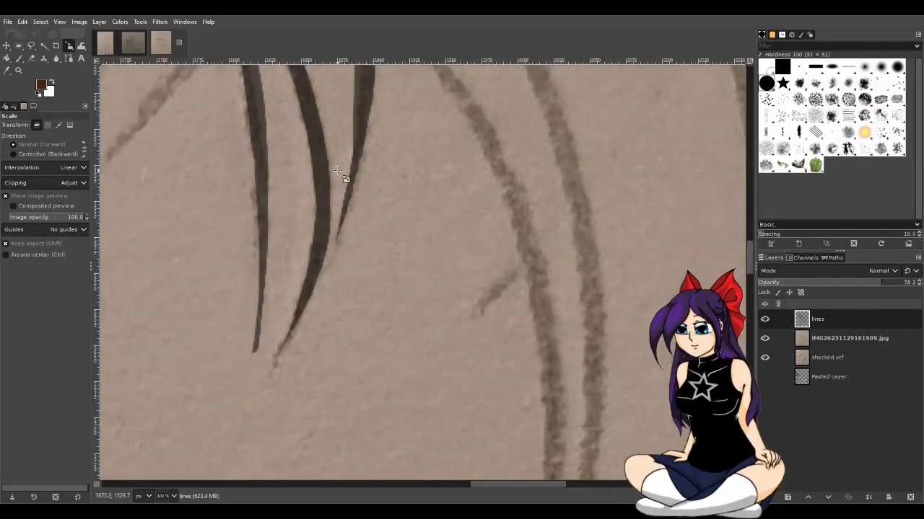
scroll(337, 171, up, 2)
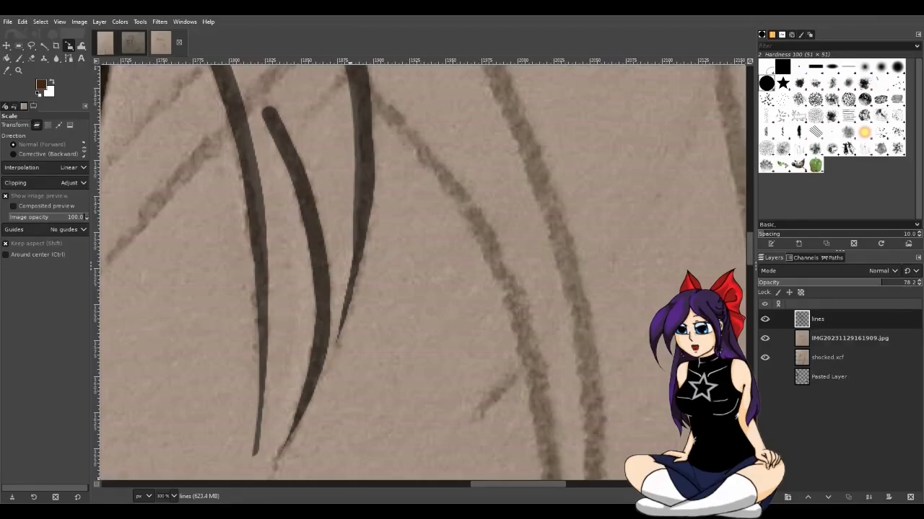
Set the Eraser to size 14 and lower its opacity to 52.7
key(shift+e)
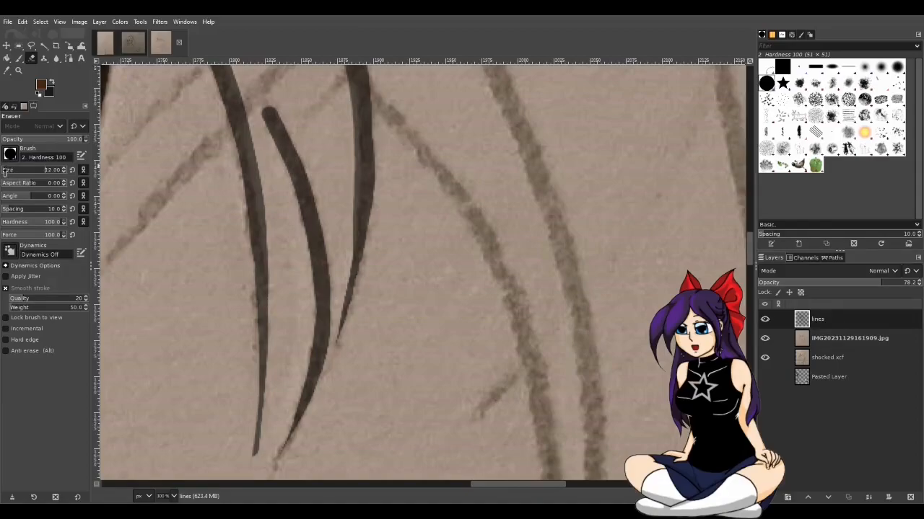
click(5, 172)
key(ctrl+w)
drag(50, 130, 46, 113)
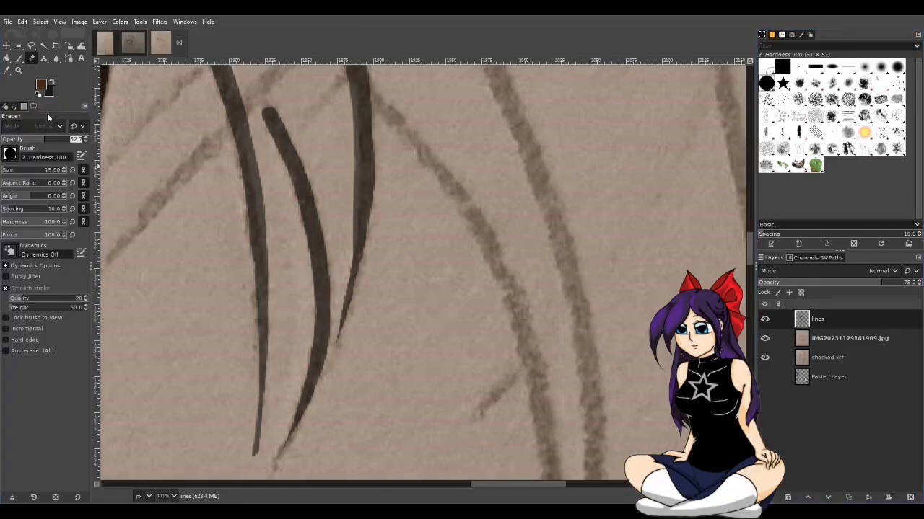
click(64, 172)
Smooth the inner edge of the outer strand's tapered end with black size 3 Paintbrush strokes, undoing and retrying until the curve flows evenly
key(p)
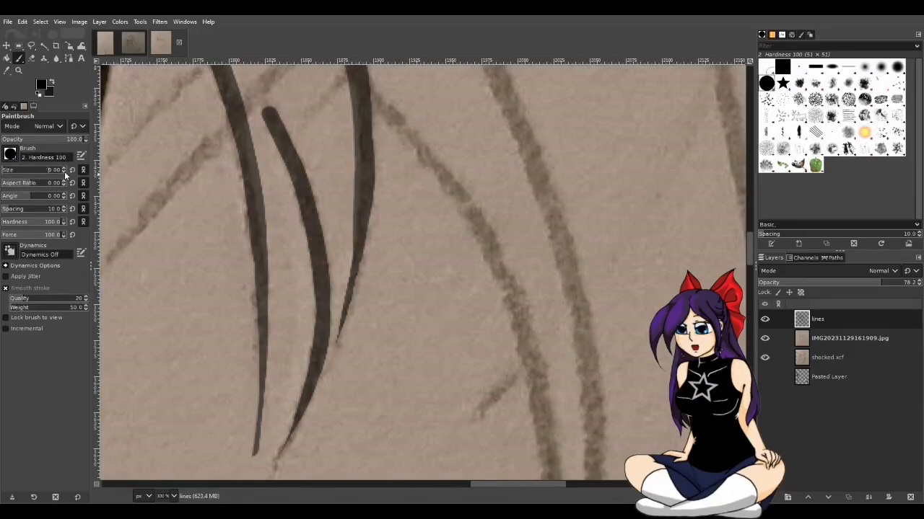
click(65, 173)
click(65, 172)
click(65, 173)
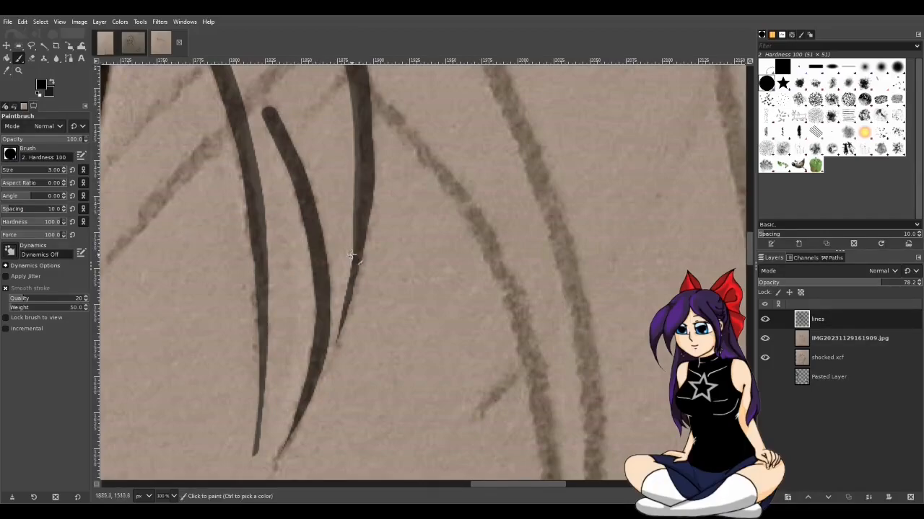
drag(354, 241, 344, 294)
key(ctrl+z)
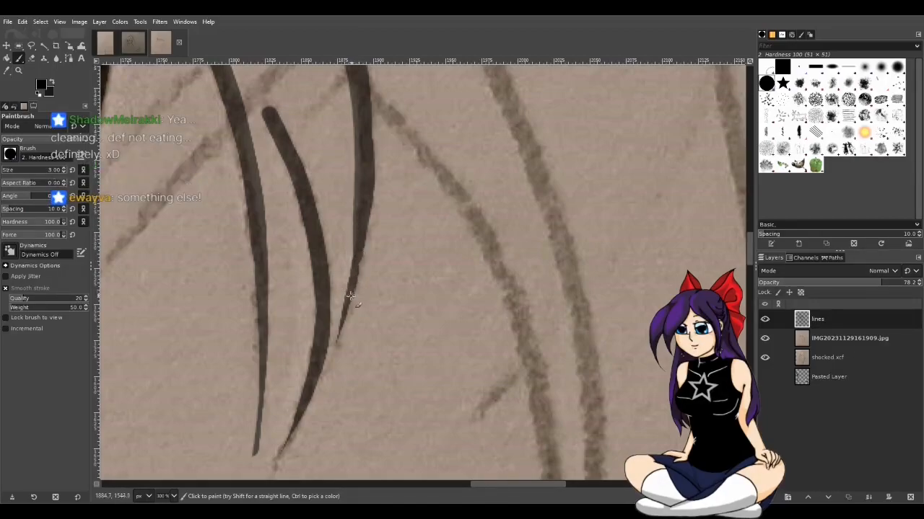
scroll(399, 165, up, 4)
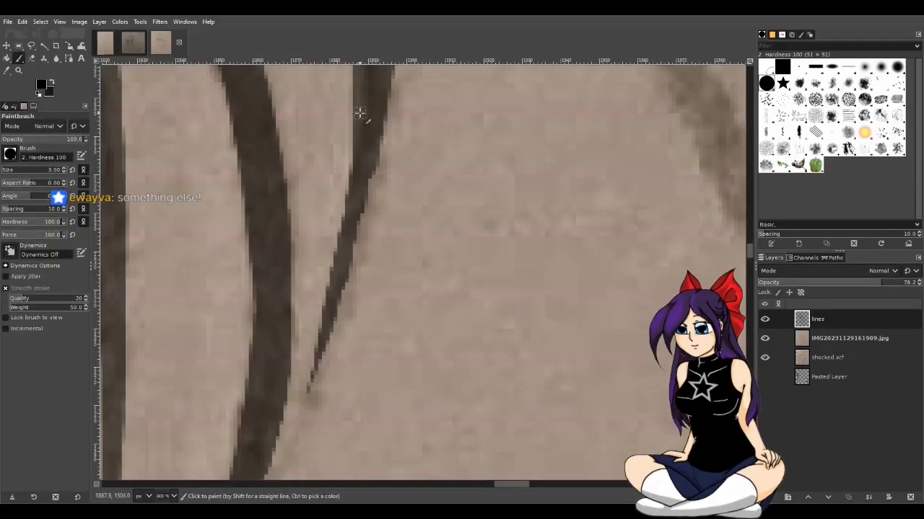
drag(365, 129, 316, 325)
key(ctrl+z)
key(ctrl+z)
drag(346, 247, 367, 164)
mouse_move(361, 105)
mouse_down()
mouse_move(331, 268)
mouse_move(345, 197)
mouse_up()
key(ctrl+z)
key(ctrl+z)
drag(356, 134, 342, 220)
key(ctrl+z)
drag(363, 127, 344, 215)
drag(356, 154, 334, 291)
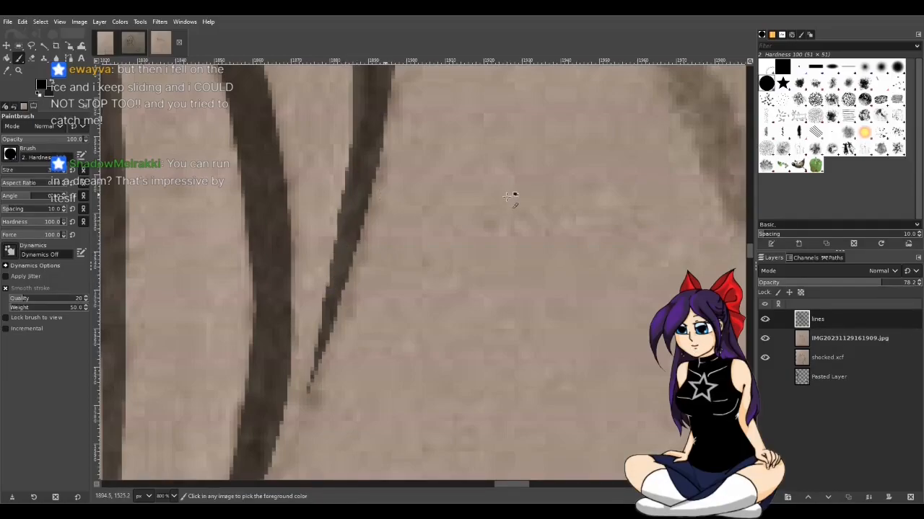
Check the inked hair strands against the whole sketch and save the image
key(shift+s)
scroll(443, 219, down, 6)
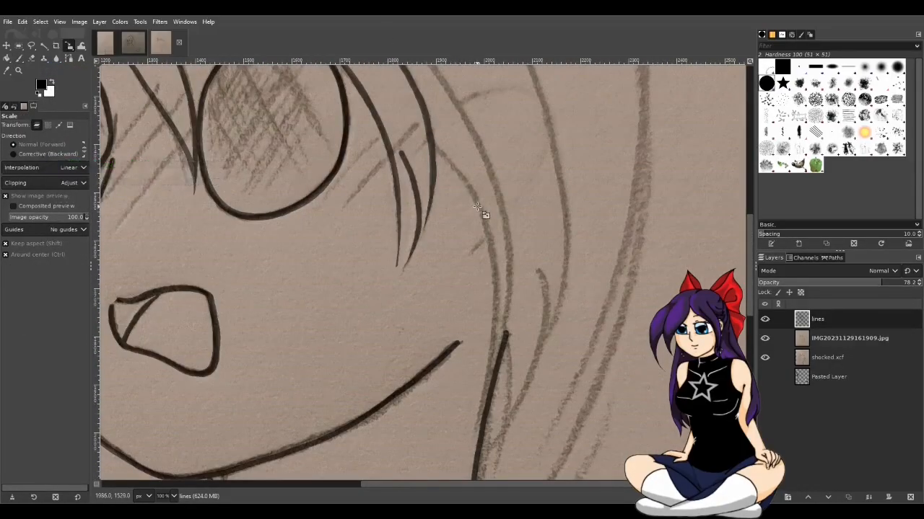
scroll(482, 211, down, 2)
scroll(482, 211, down, 1)
scroll(482, 211, down, 6)
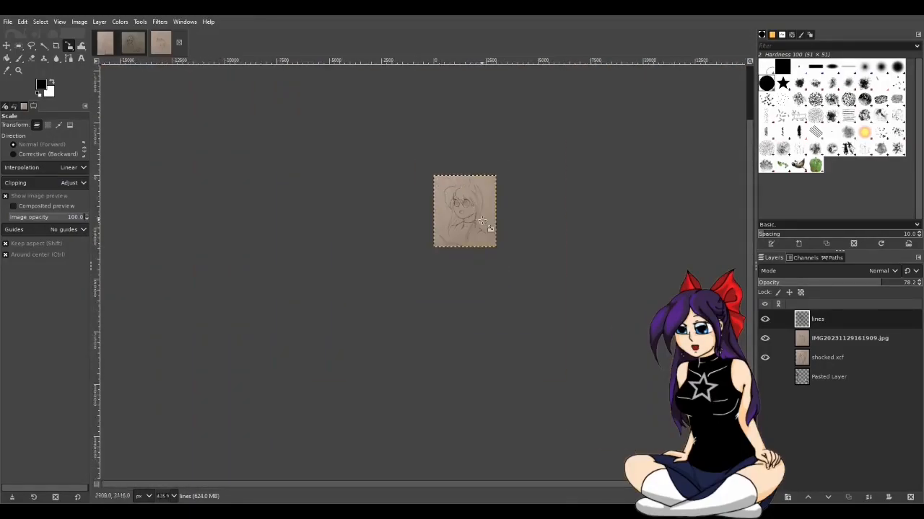
scroll(530, 246, up, 2)
scroll(377, 186, up, 3)
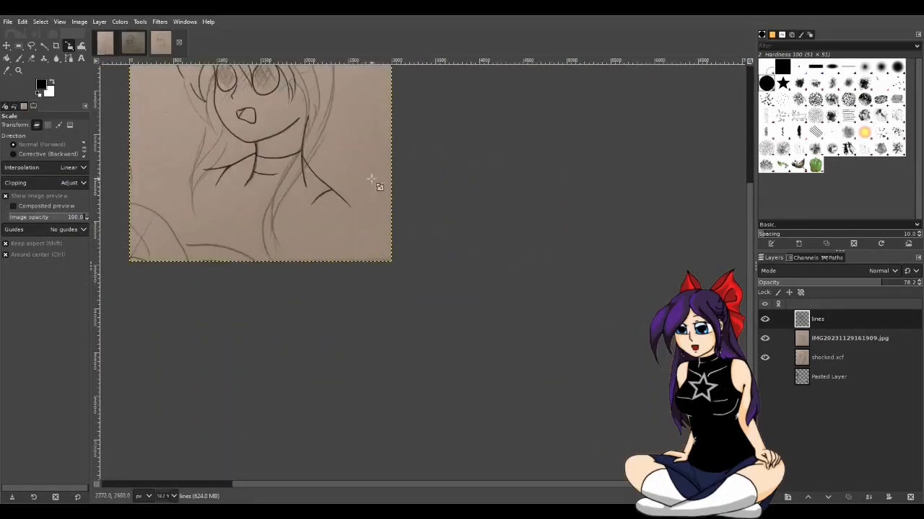
scroll(330, 232, down, 1)
scroll(298, 252, up, 1)
scroll(298, 253, up, 3)
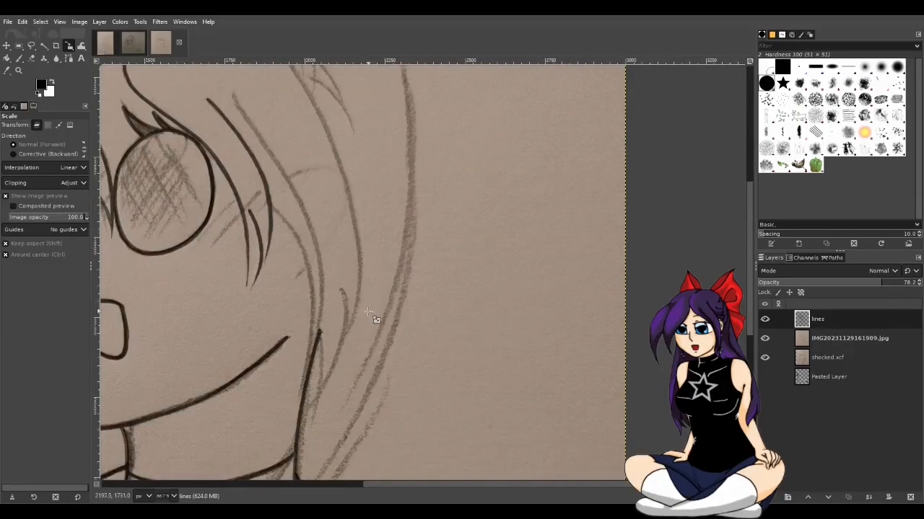
scroll(370, 314, up, 1)
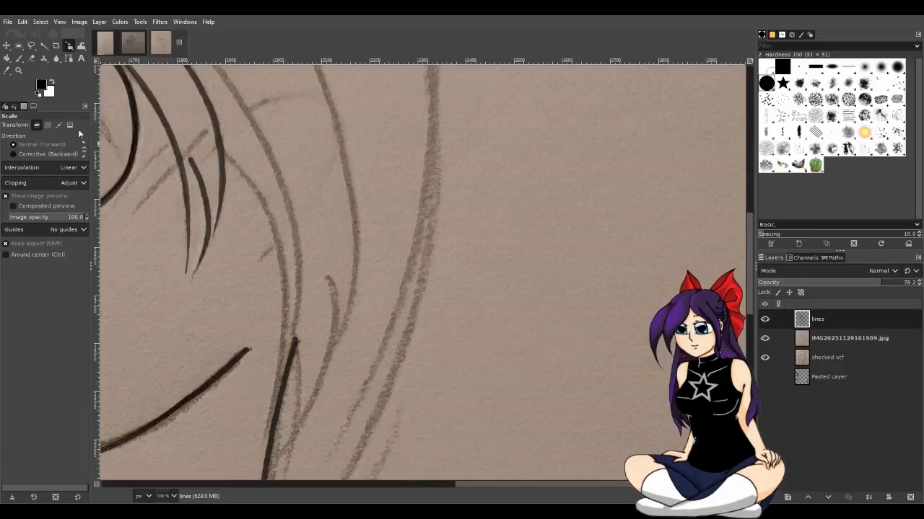
key(ctrl+s)
Thin the inner edge of the outer hair strand's middle section with the size 14 Eraser at 52.7 opacity
scroll(197, 209, up, 2)
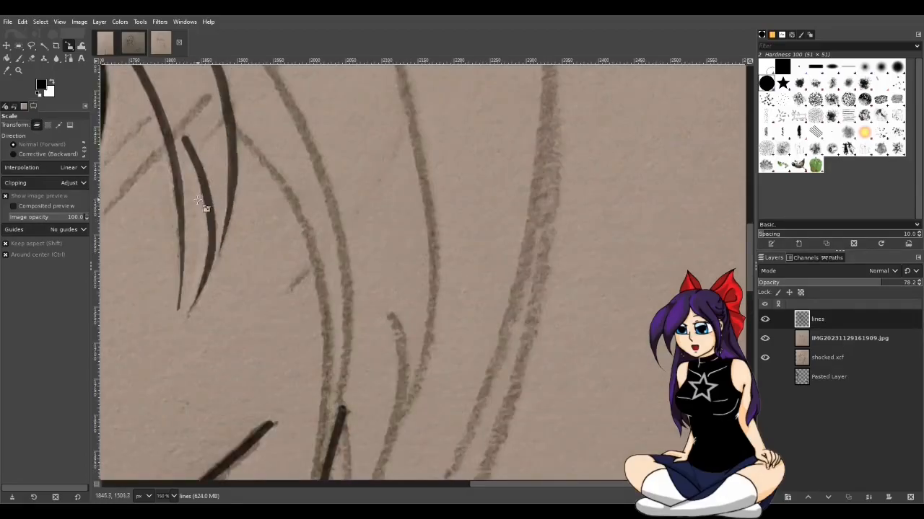
scroll(194, 217, up, 3)
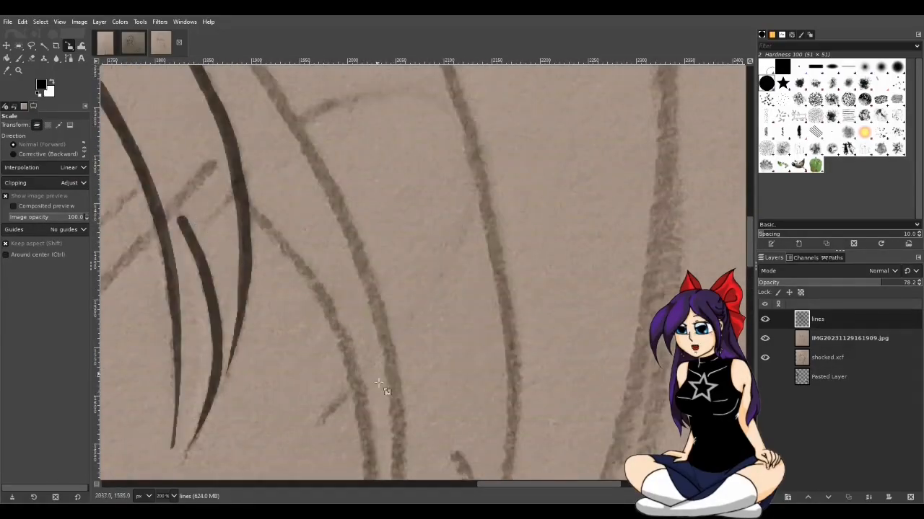
drag(520, 485, 481, 482)
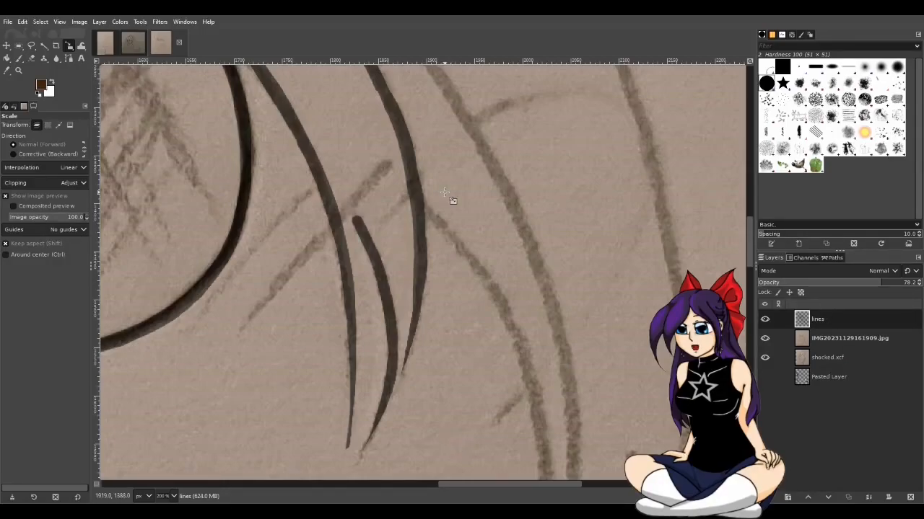
key(shift+e)
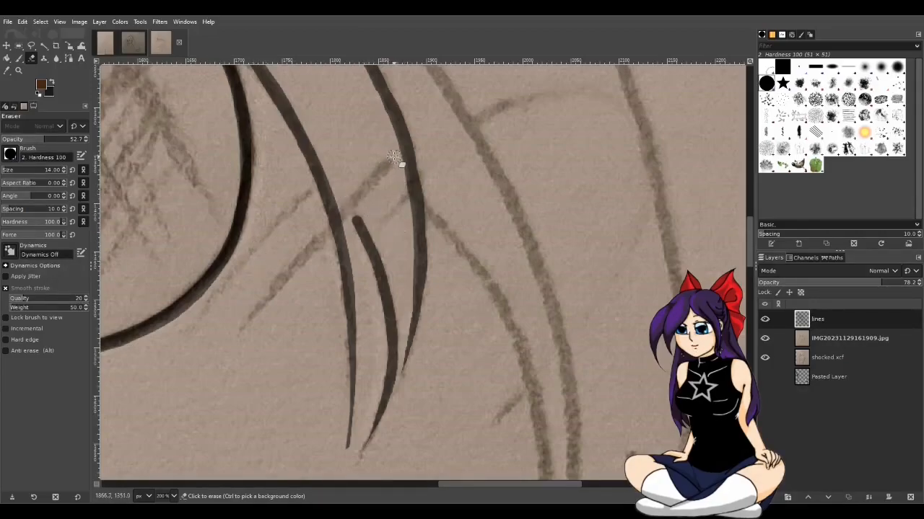
drag(391, 153, 400, 186)
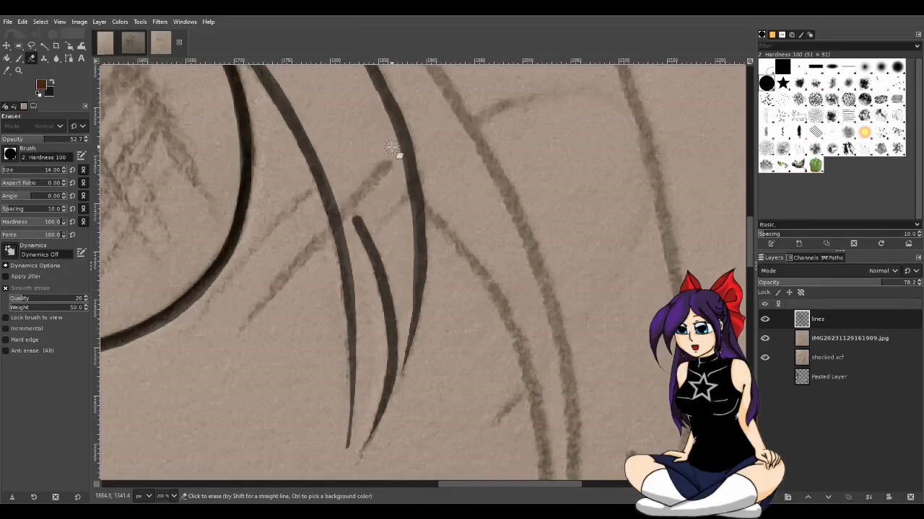
mouse_move(392, 151)
mouse_down()
mouse_move(406, 312)
mouse_move(407, 285)
mouse_up()
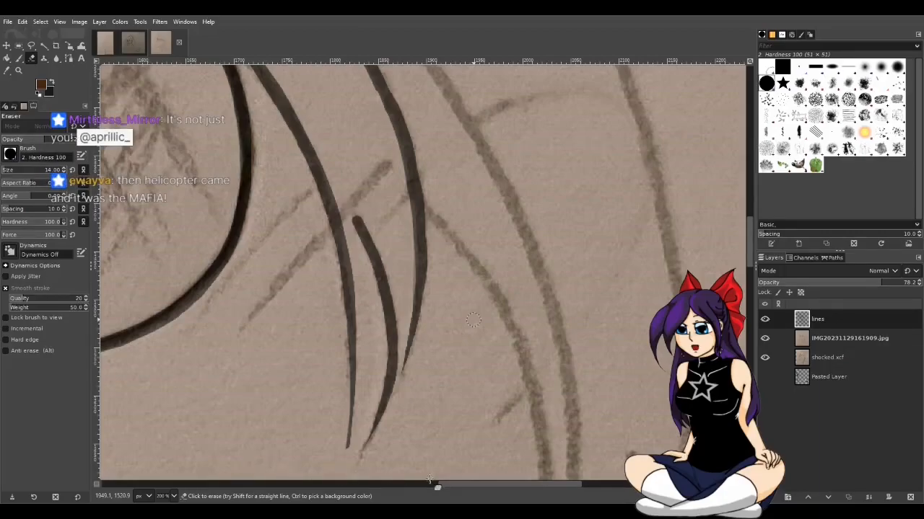
Check the uninked hair lines beside the face and neck, and save the image
drag(458, 484, 496, 485)
scroll(491, 413, down, 4)
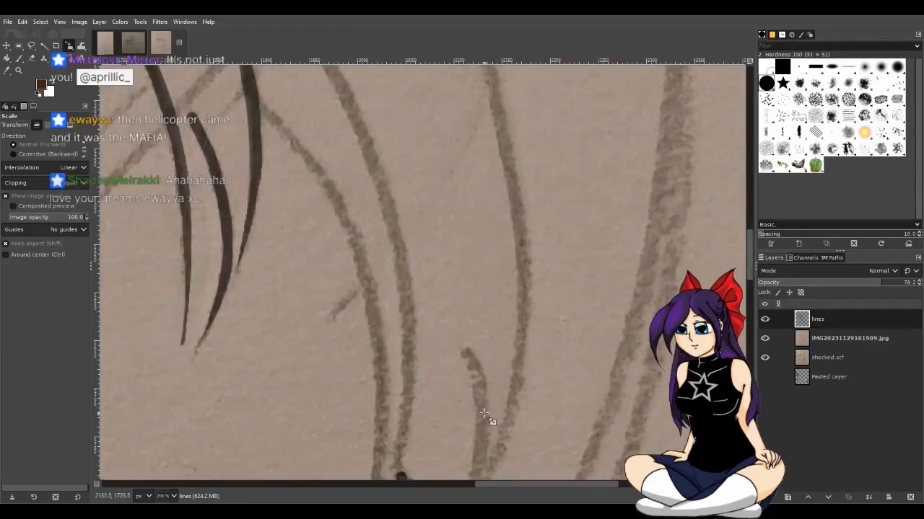
scroll(481, 411, down, 2)
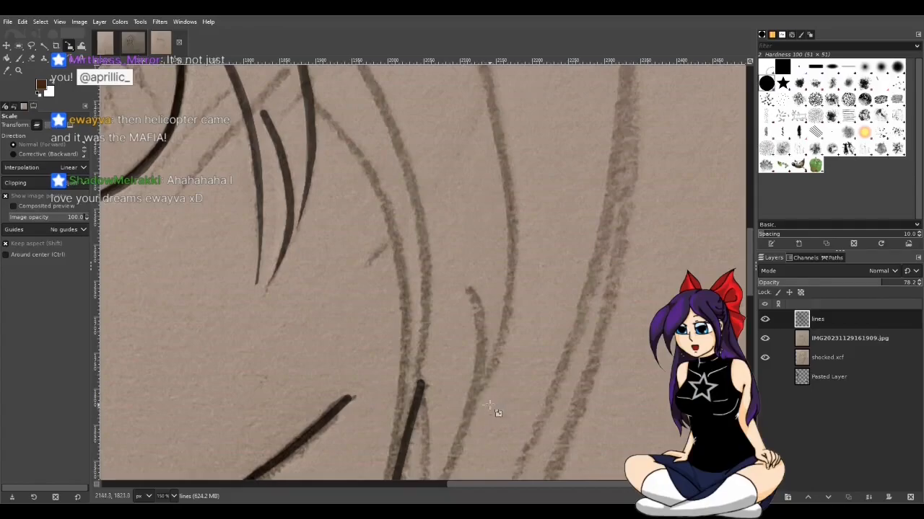
scroll(492, 408, down, 2)
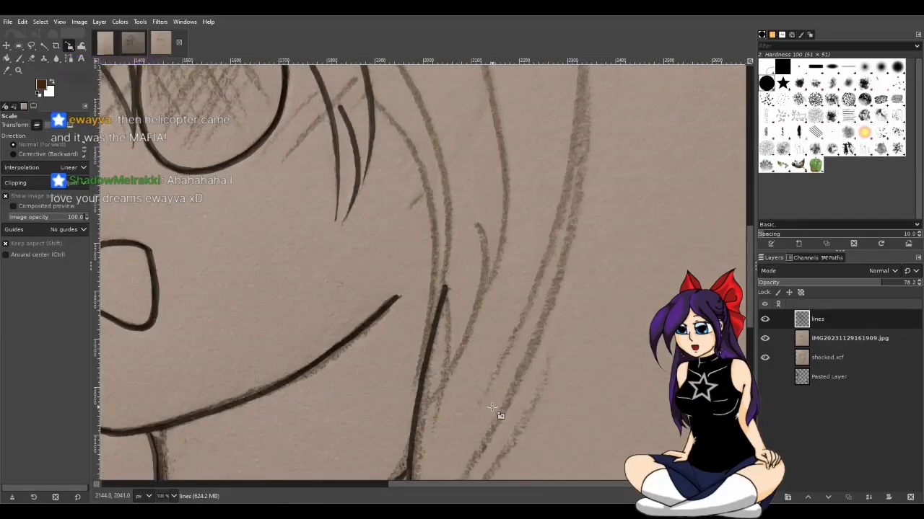
drag(504, 485, 591, 484)
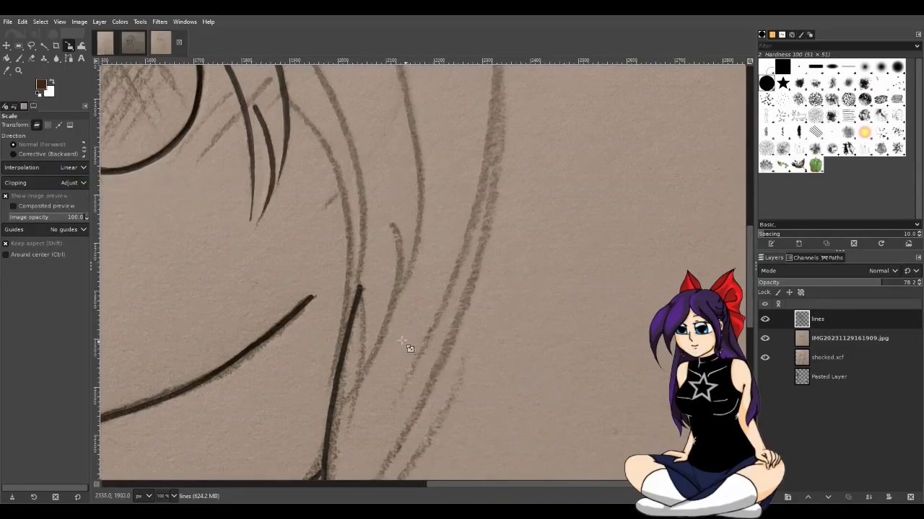
key(ctrl+s)
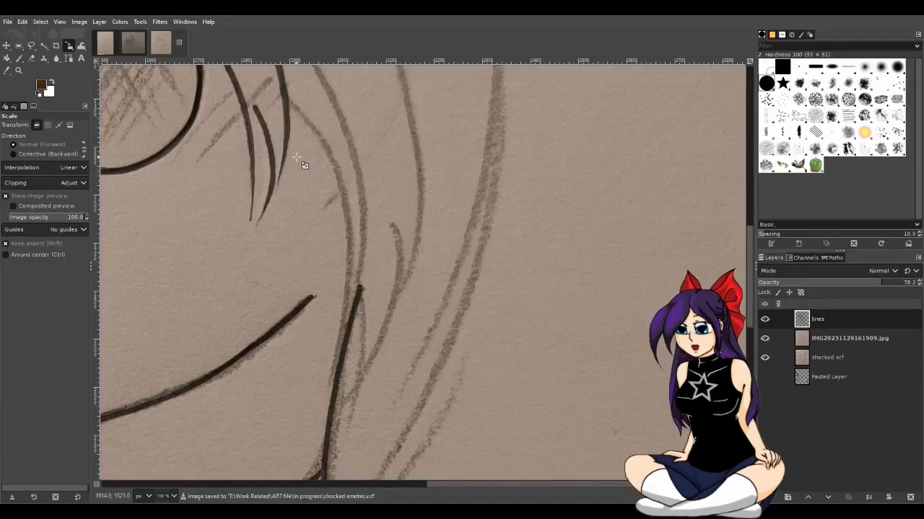
Switch to the Paintbrush with the default black foreground colour and set its size to 10
key(d)
key(p)
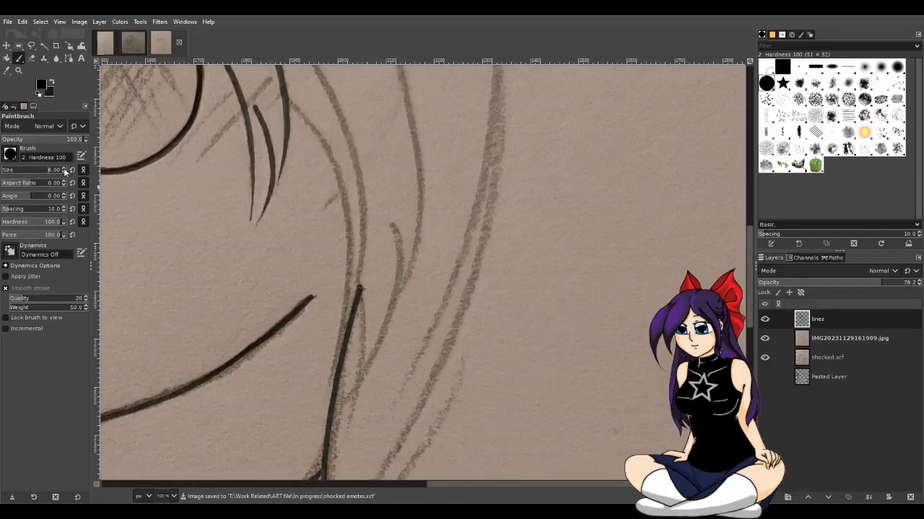
click(63, 169)
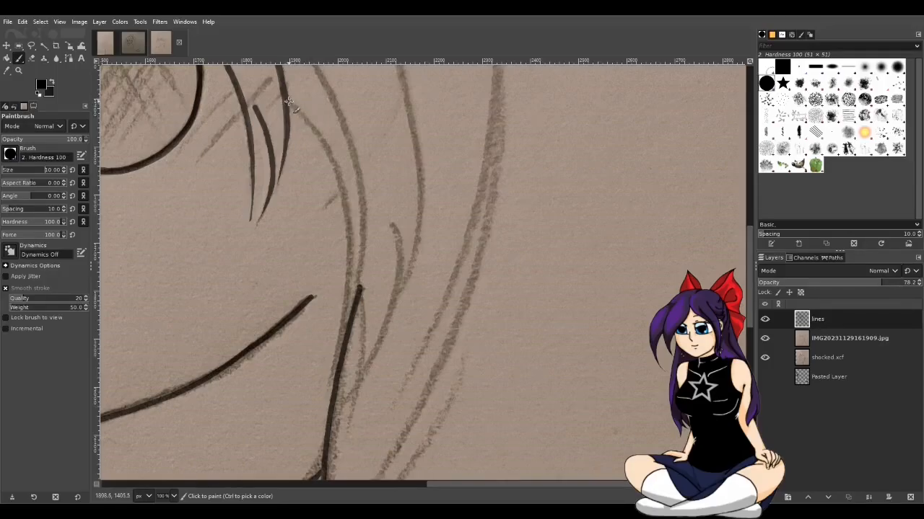
drag(289, 101, 305, 123)
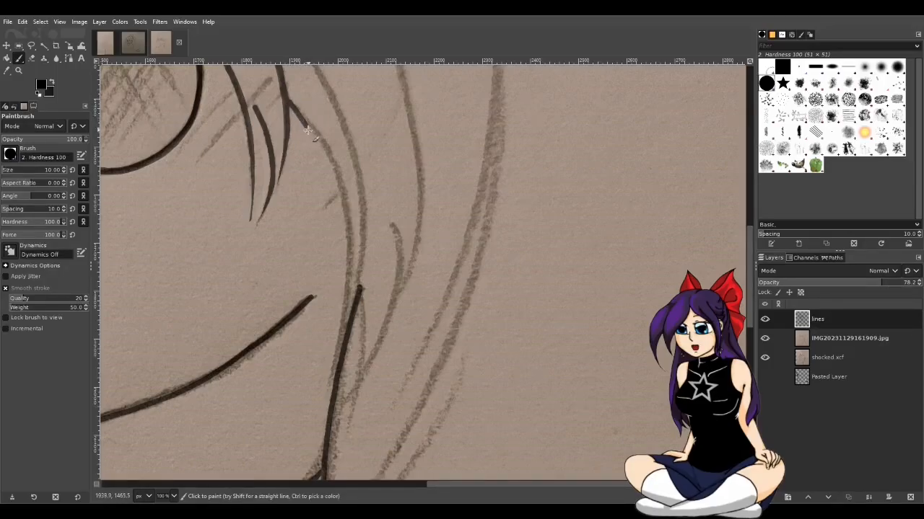
key(ctrl+z)
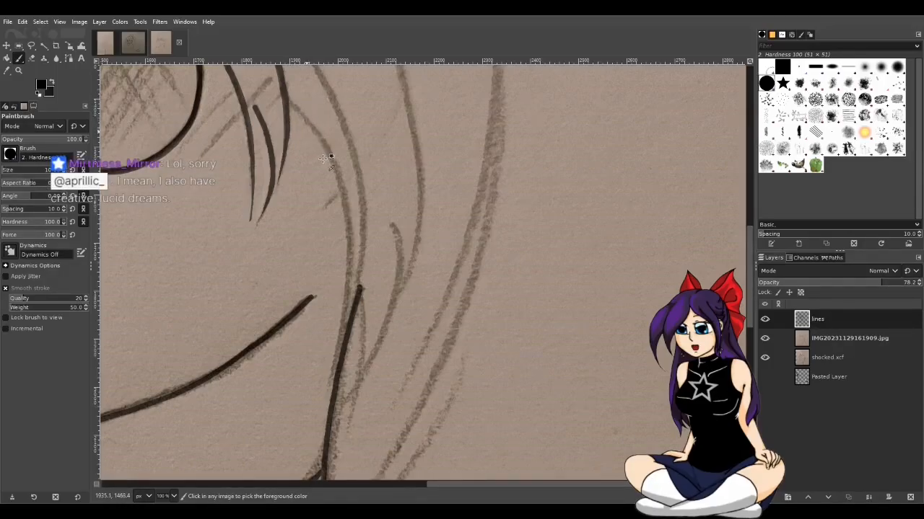
key(shift+s)
scroll(361, 188, up, 1)
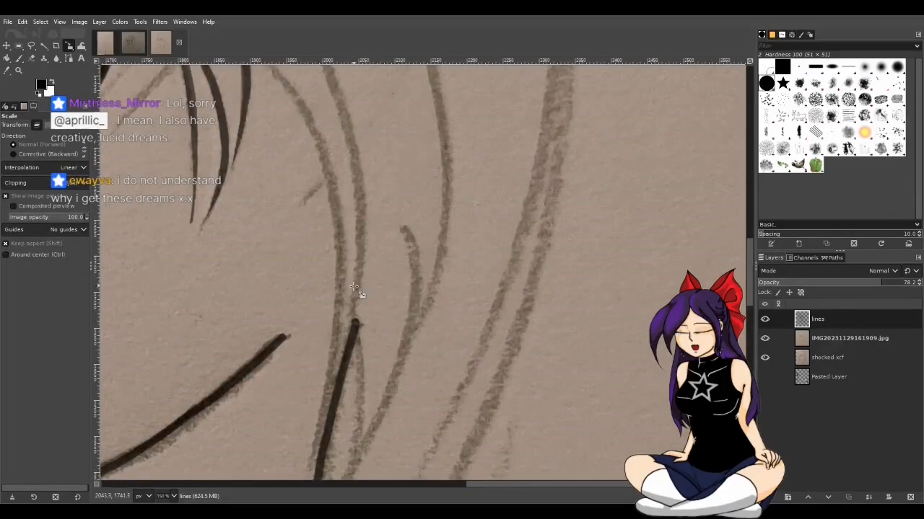
mouse_move(753, 293)
mouse_down()
mouse_move(754, 282)
mouse_move(749, 323)
mouse_move(745, 287)
mouse_up()
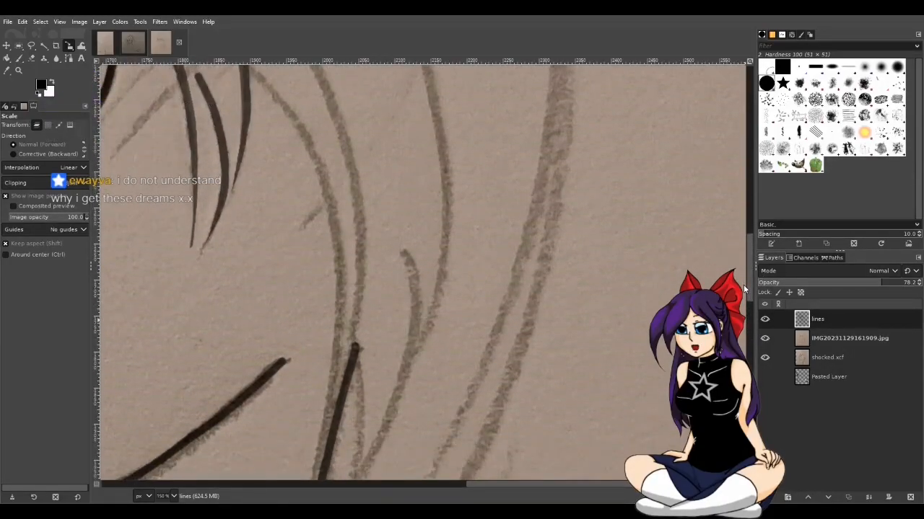
drag(588, 486, 609, 481)
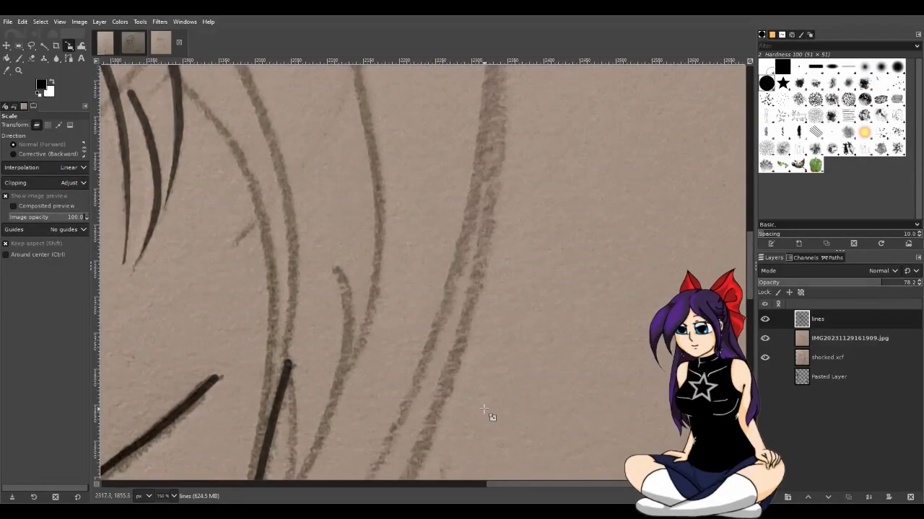
key(p)
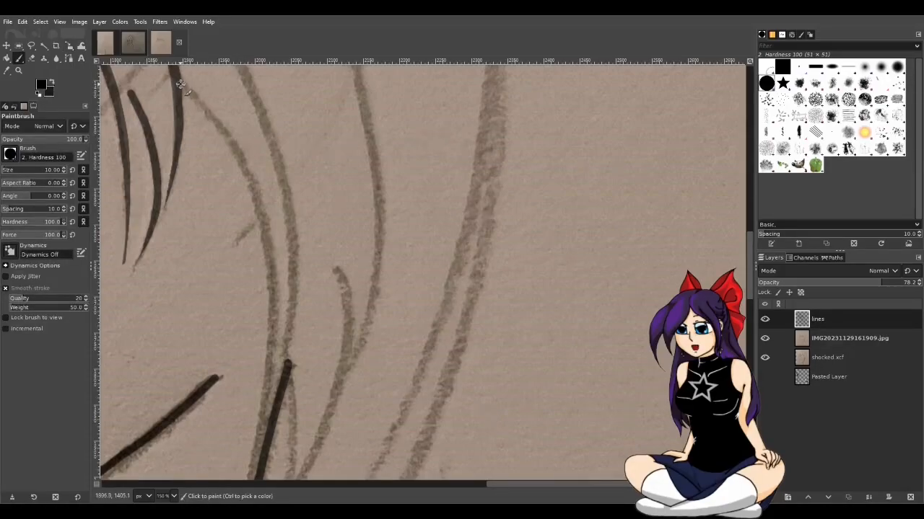
mouse_move(185, 89)
mouse_down()
mouse_move(206, 116)
mouse_move(191, 97)
mouse_move(235, 153)
mouse_move(265, 229)
mouse_move(272, 343)
mouse_move(258, 432)
mouse_up()
key(ctrl+z)
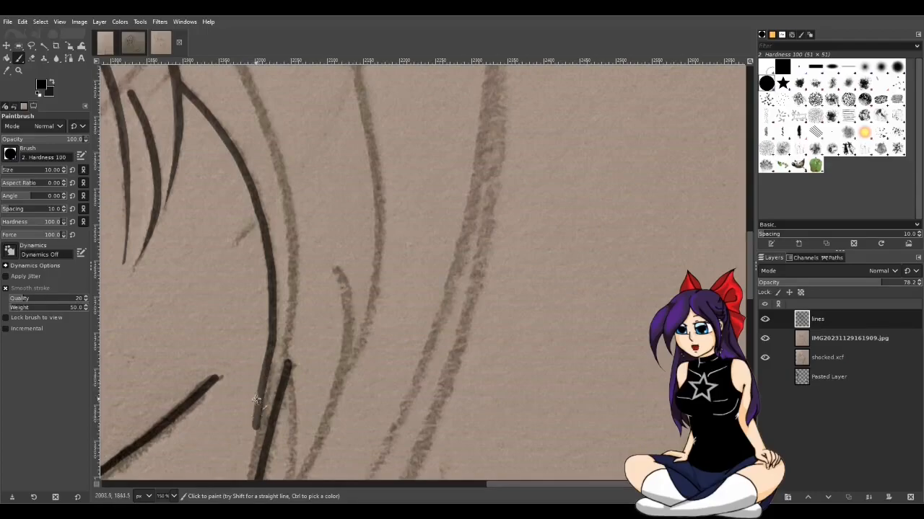
key(ctrl+z)
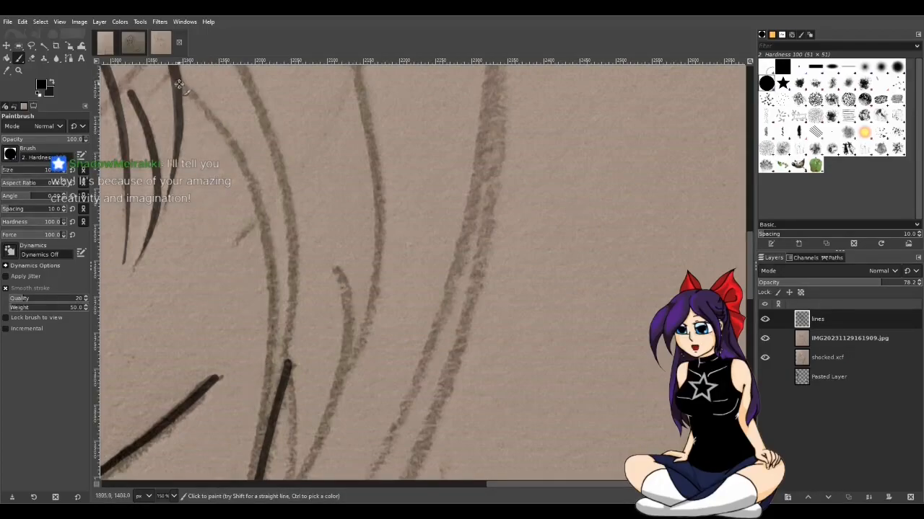
mouse_move(206, 110)
mouse_down()
mouse_move(235, 145)
mouse_move(273, 249)
mouse_move(281, 368)
mouse_up()
key(ctrl+z)
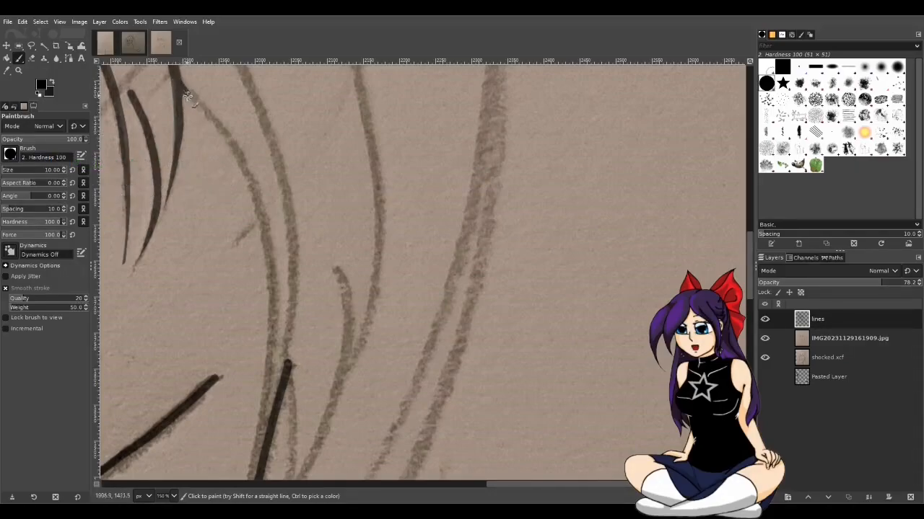
drag(210, 123, 237, 157)
key(ctrl+z)
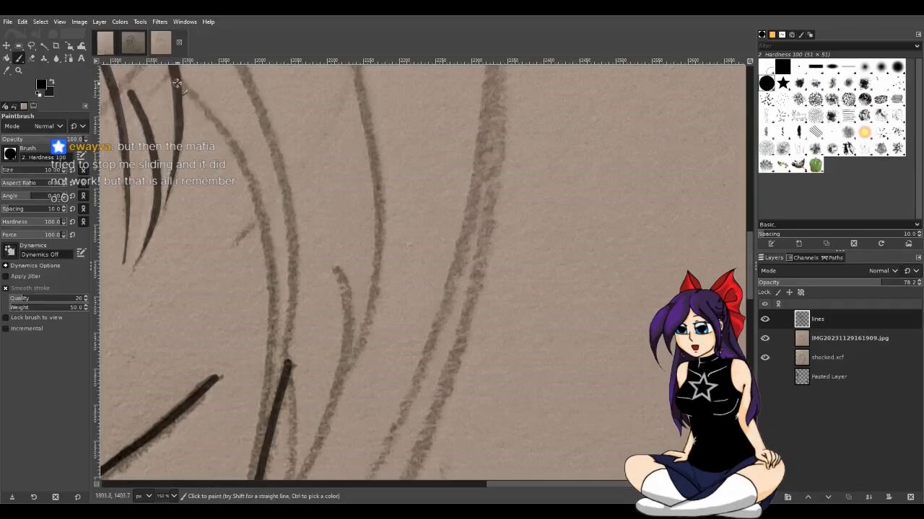
drag(185, 90, 256, 193)
key(ctrl+z)
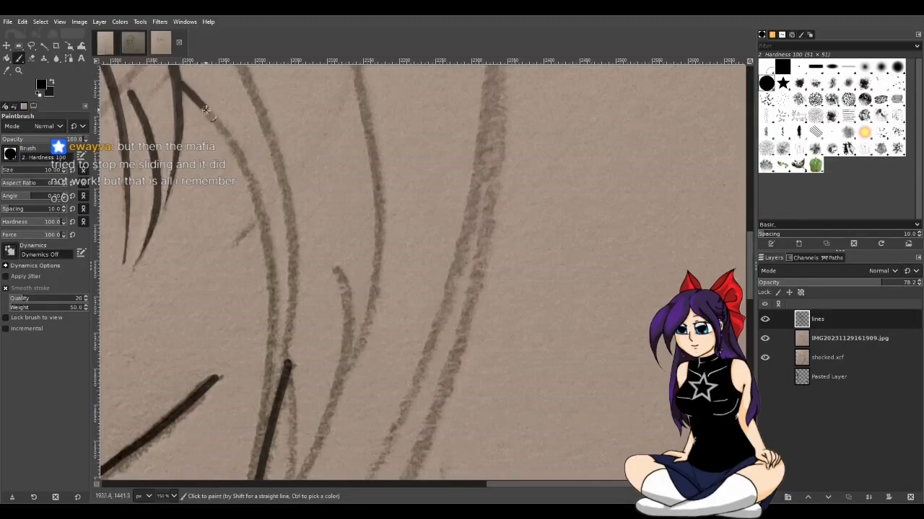
drag(206, 110, 254, 189)
key(ctrl+z)
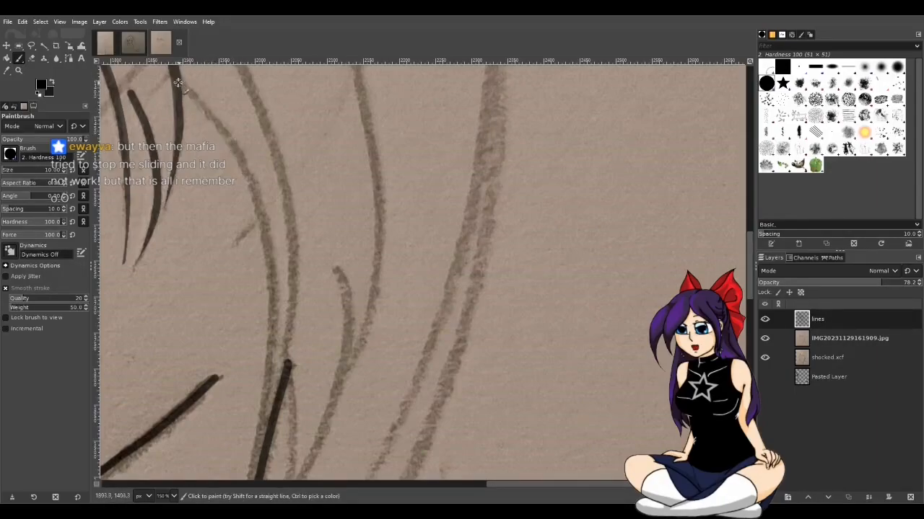
key(z)
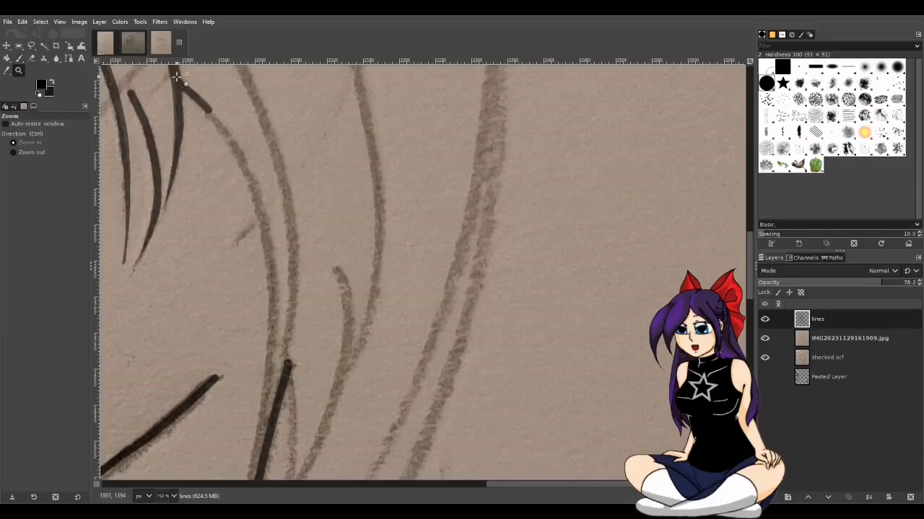
click(19, 58)
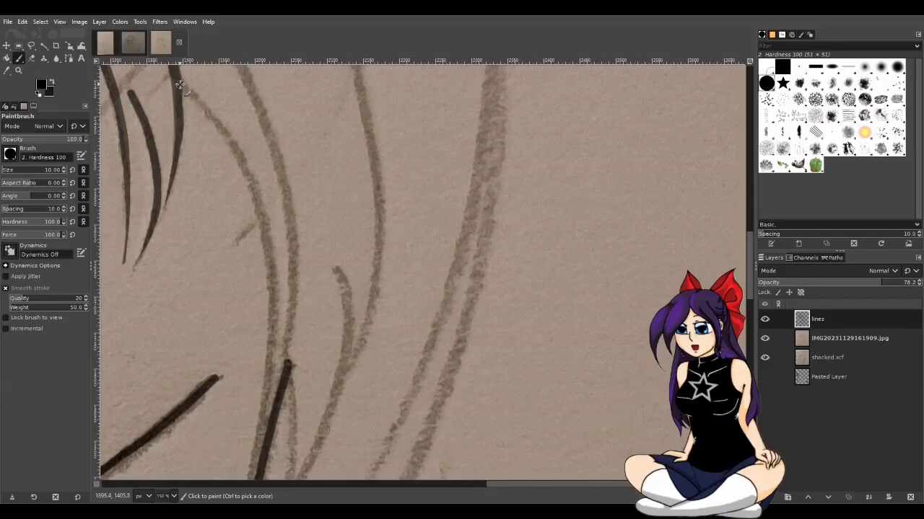
drag(201, 103, 238, 158)
key(ctrl+z)
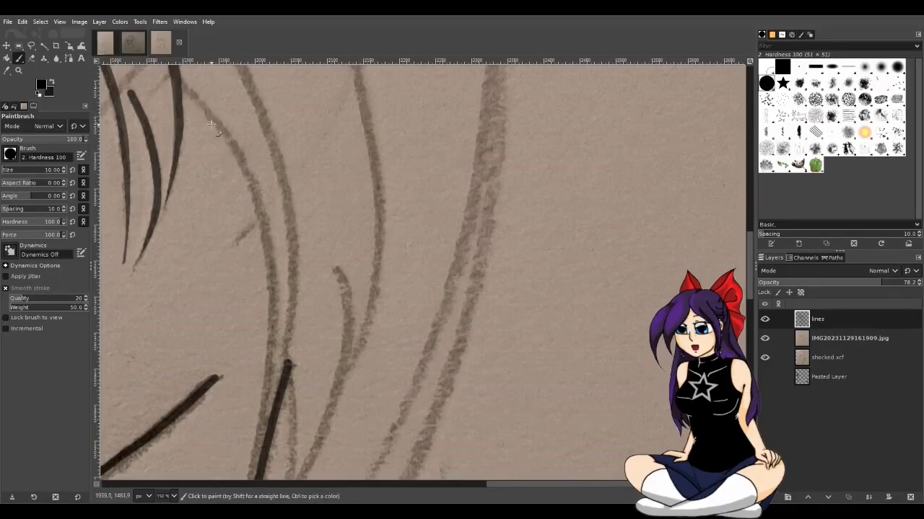
drag(179, 84, 239, 159)
key(ctrl+z)
mouse_move(181, 84)
mouse_down()
mouse_move(245, 164)
mouse_move(272, 225)
mouse_up()
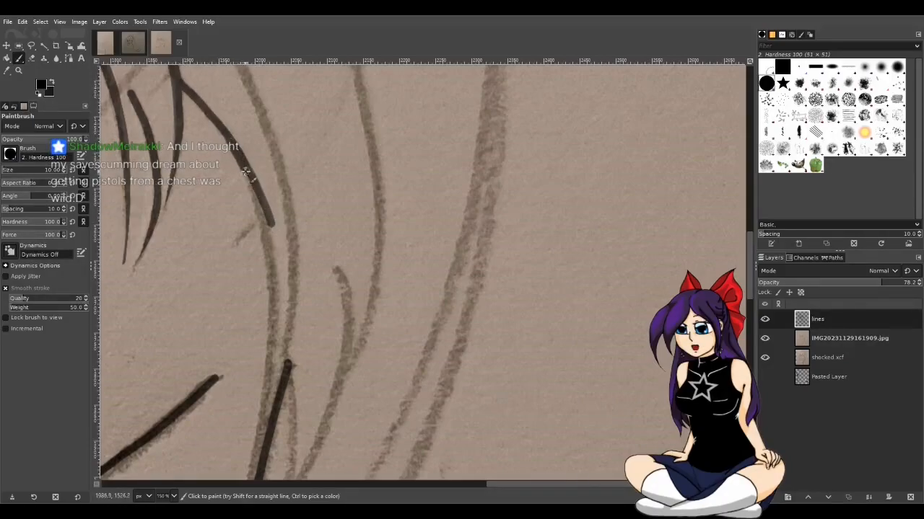
key(ctrl+z)
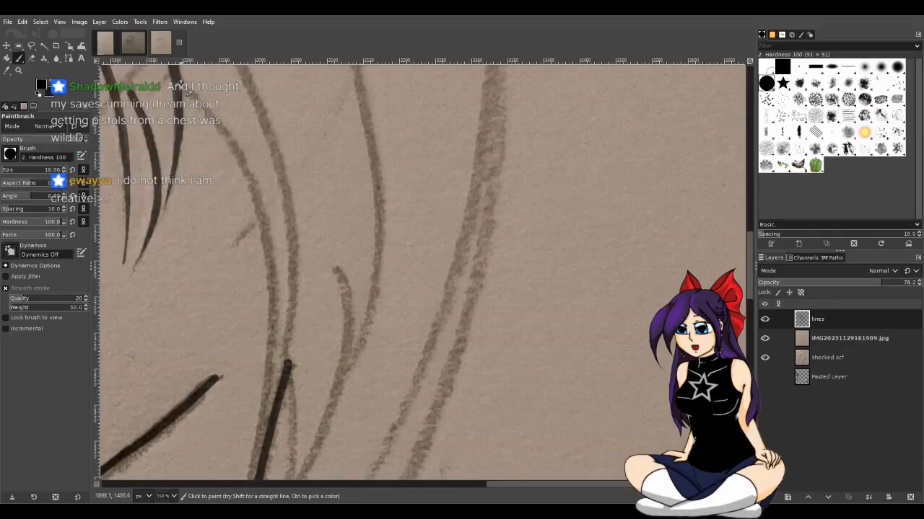
mouse_move(186, 89)
mouse_down()
mouse_move(243, 173)
mouse_move(273, 276)
mouse_up()
key(ctrl+z)
drag(185, 86, 239, 166)
key(ctrl+z)
Ink the long hair line from the outer strand beside the eye down past the cheek to alongside the neck line
mouse_move(180, 83)
mouse_down()
mouse_move(230, 145)
mouse_move(259, 203)
mouse_move(276, 280)
mouse_move(276, 373)
mouse_up()
drag(748, 249, 745, 283)
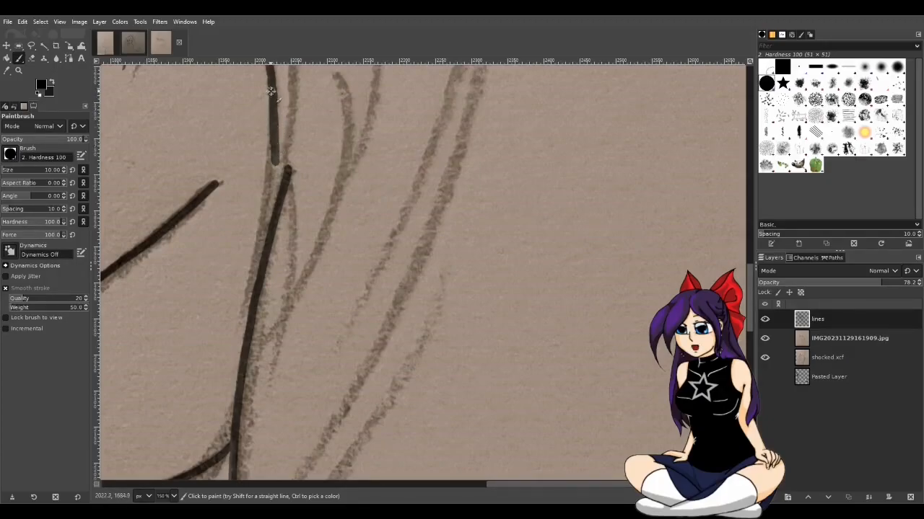
mouse_move(271, 92)
mouse_down()
mouse_move(273, 148)
mouse_move(227, 349)
mouse_up()
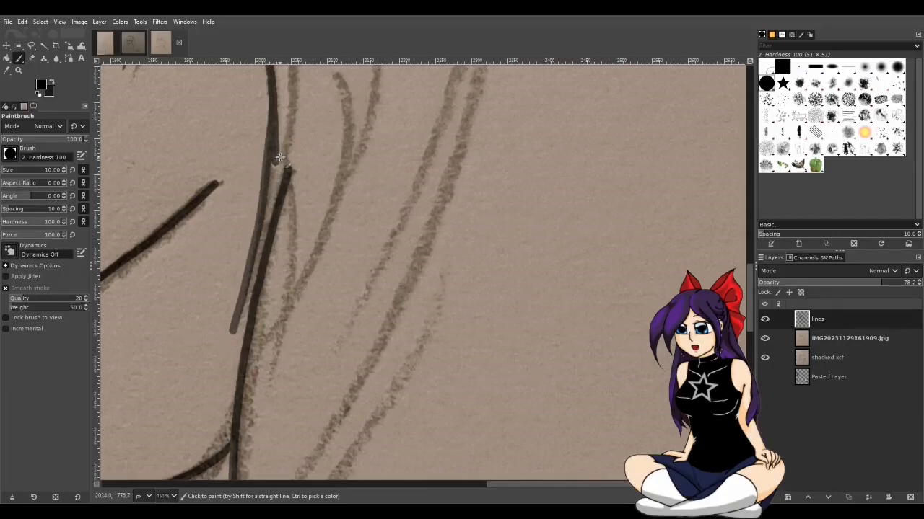
key(ctrl+z)
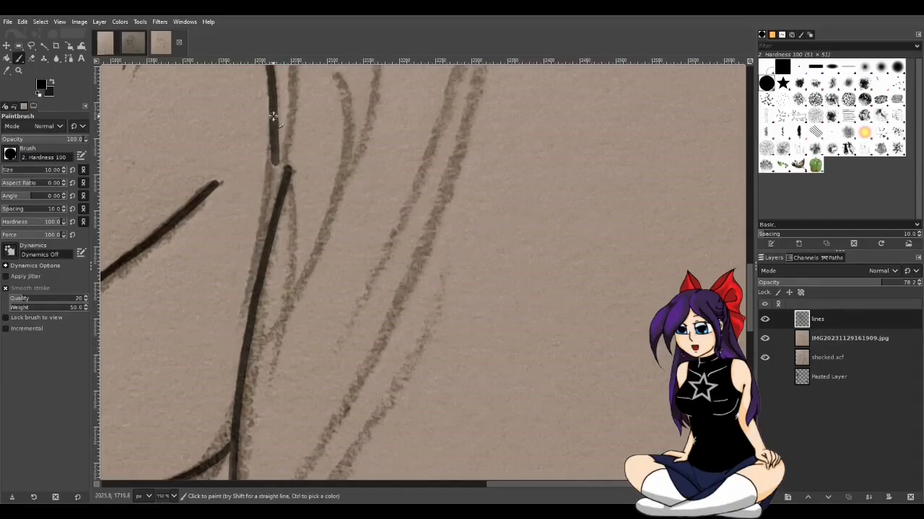
drag(272, 143, 257, 236)
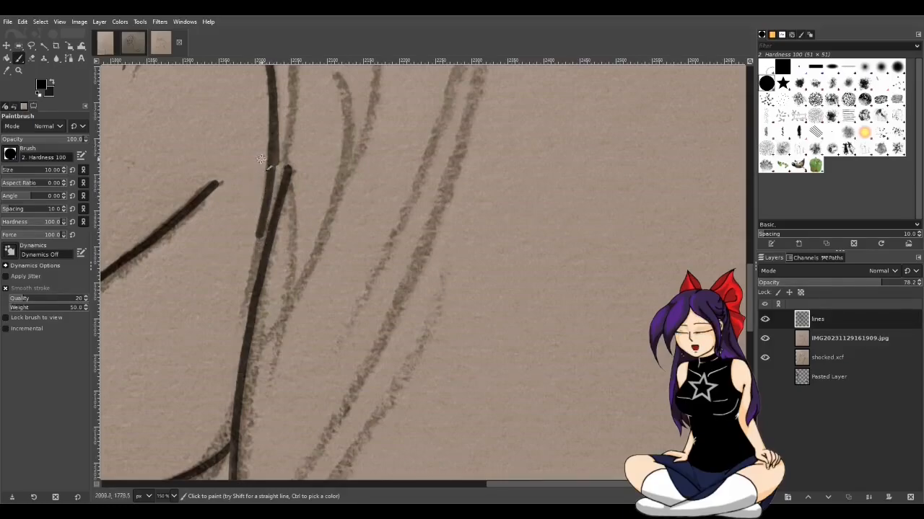
drag(260, 227, 249, 277)
key(ctrl+z)
key(ctrl+z)
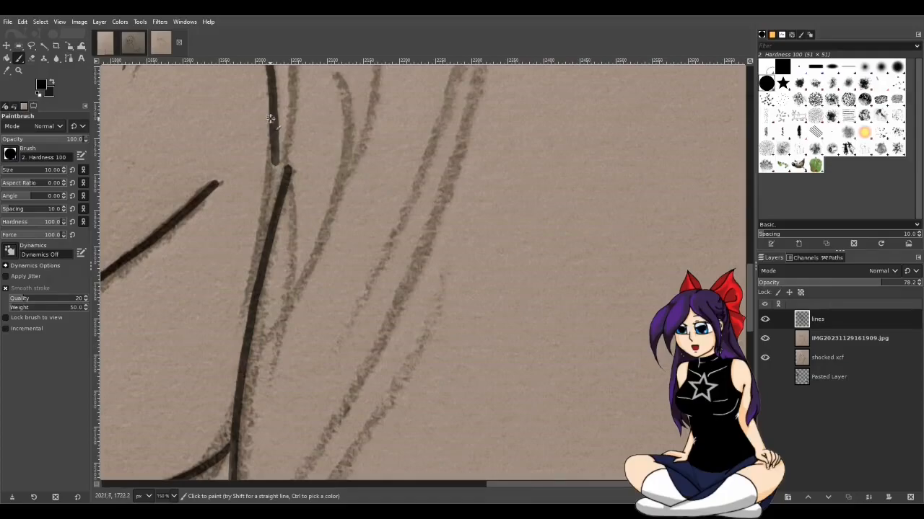
mouse_move(272, 122)
mouse_down()
mouse_move(271, 186)
mouse_move(234, 343)
mouse_up()
key(ctrl+z)
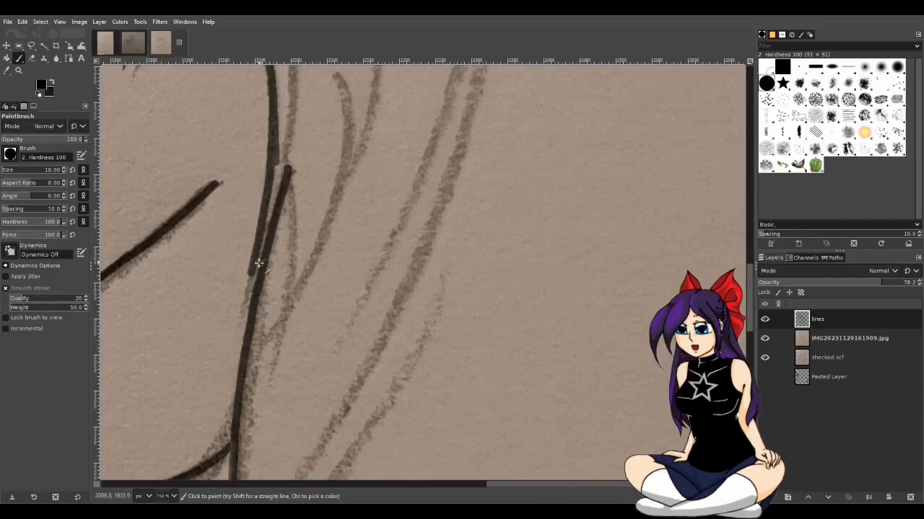
drag(251, 268, 238, 312)
key(ctrl+z)
drag(252, 264, 241, 310)
key(ctrl+z)
drag(251, 273, 241, 307)
drag(252, 271, 238, 324)
key(ctrl+z)
drag(251, 270, 240, 311)
key(ctrl+z)
drag(250, 272, 238, 321)
key(ctrl+z)
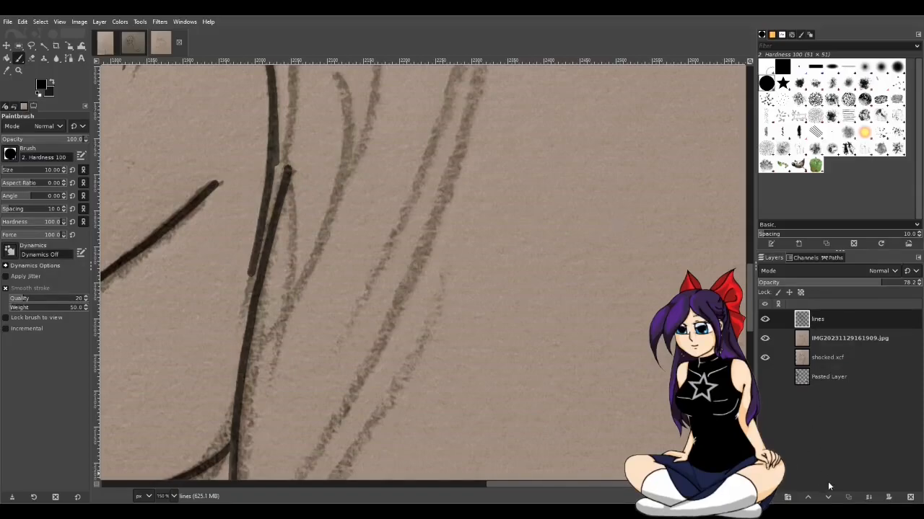
Add a new layer above the lines layer, then erase the overlap nub on the lines layer's long hair line with the size 14 Eraser
key(shift+ctrl+d)
click(840, 334)
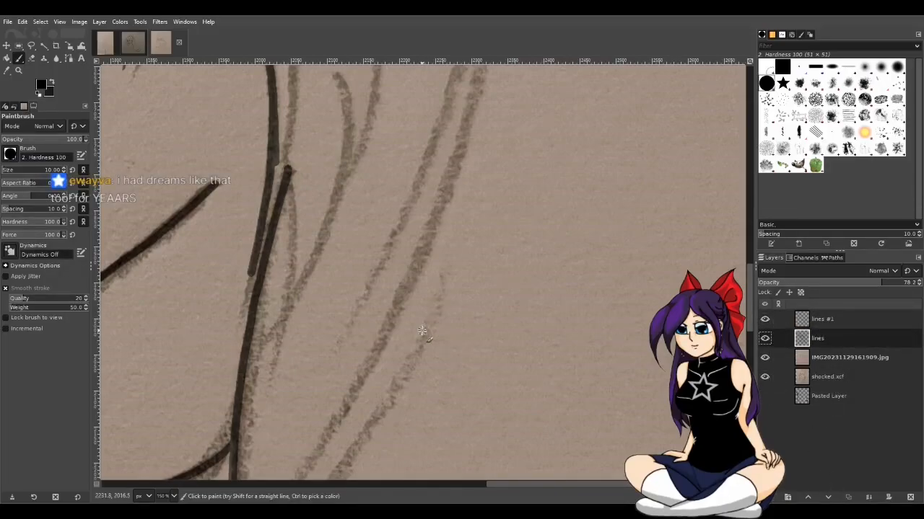
key(shift+e)
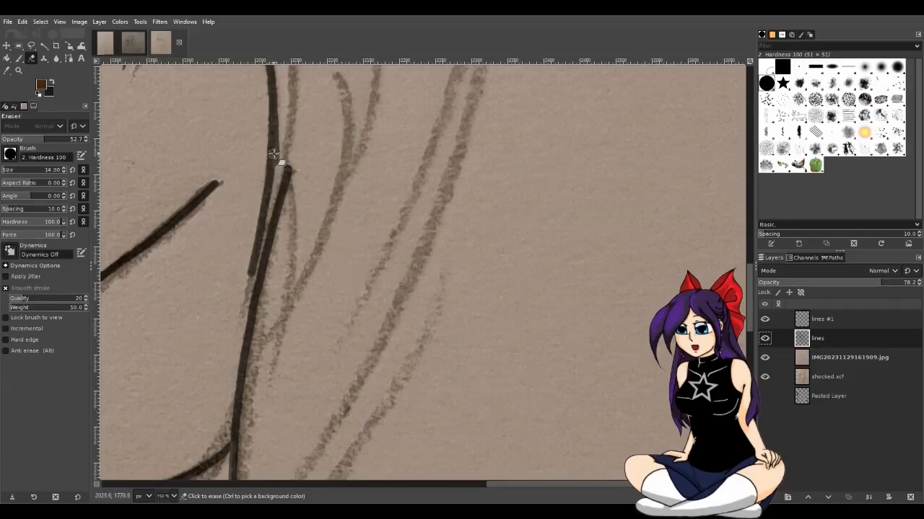
mouse_move(281, 152)
mouse_down()
mouse_move(279, 168)
mouse_move(283, 144)
mouse_move(280, 176)
mouse_up()
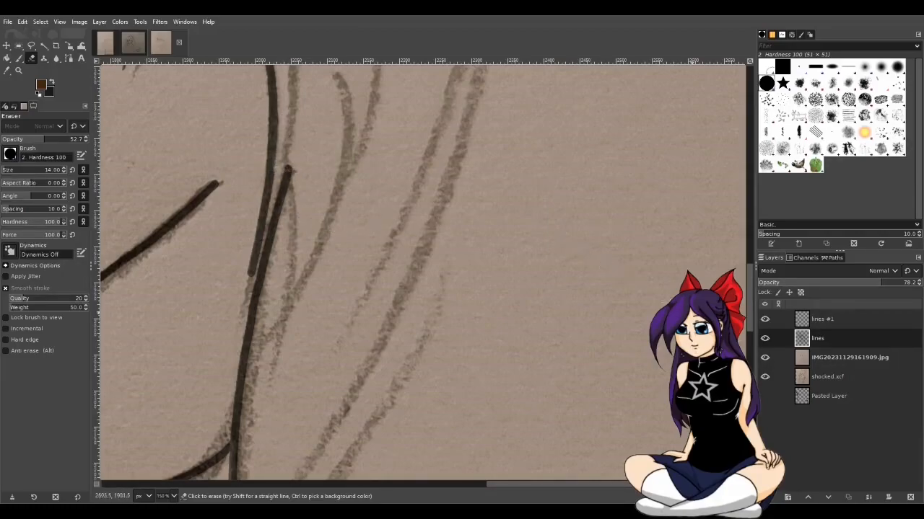
mouse_move(750, 311)
mouse_down()
mouse_move(752, 259)
mouse_move(753, 316)
mouse_up()
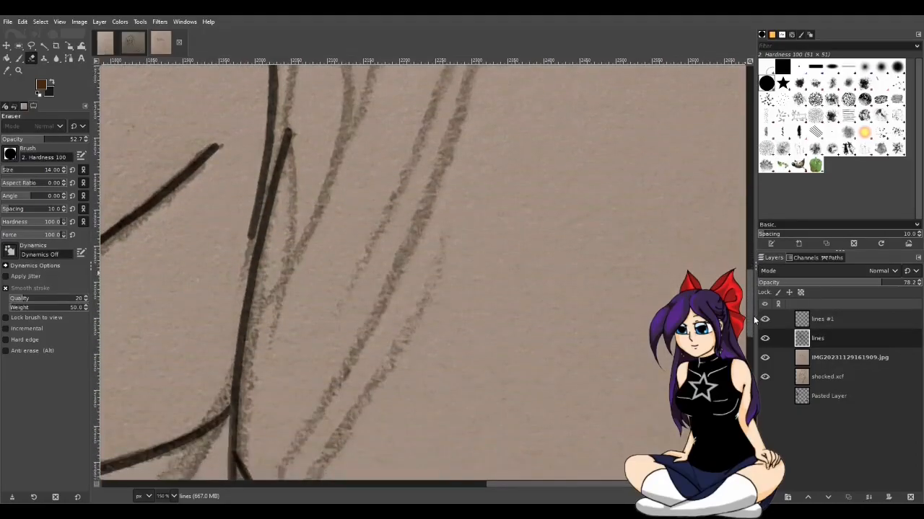
Make the lines #1 layer active and check the inked hair and neck lines against the whole sketch
click(826, 318)
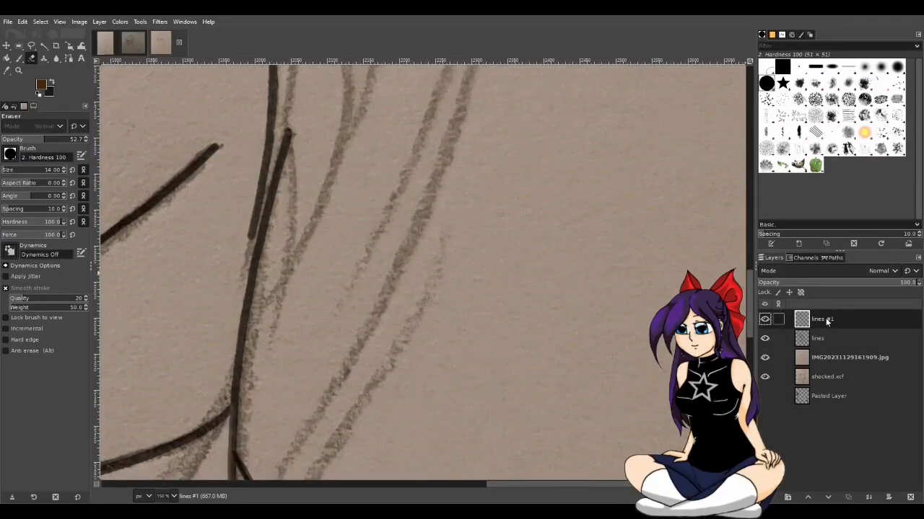
key(shift+s)
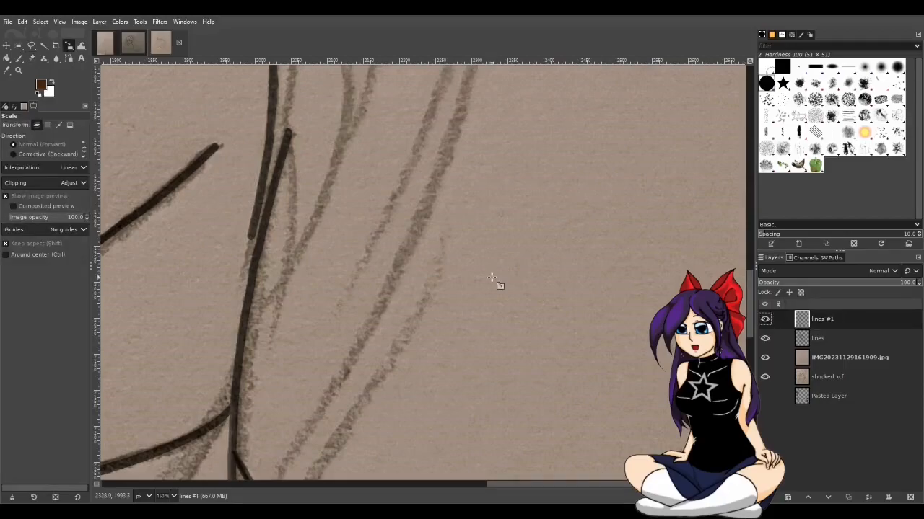
scroll(319, 274, down, 4)
scroll(314, 274, down, 2)
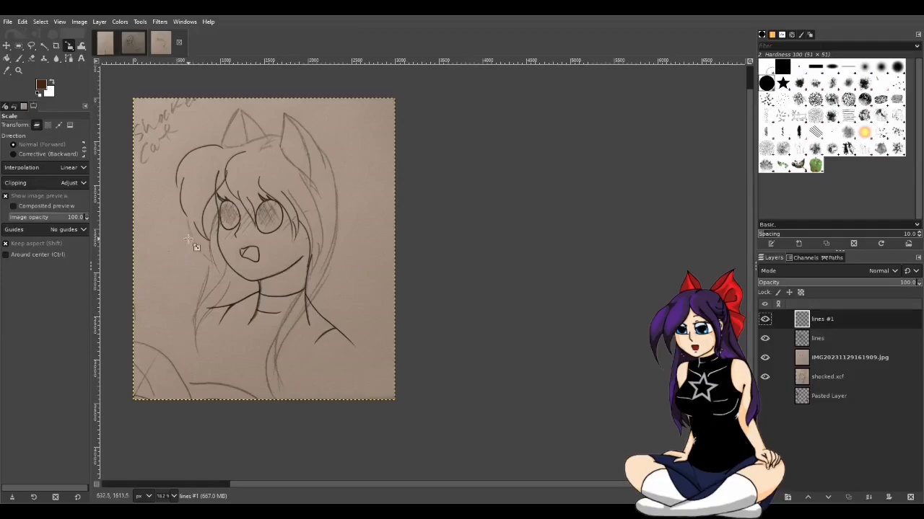
scroll(184, 281, up, 1)
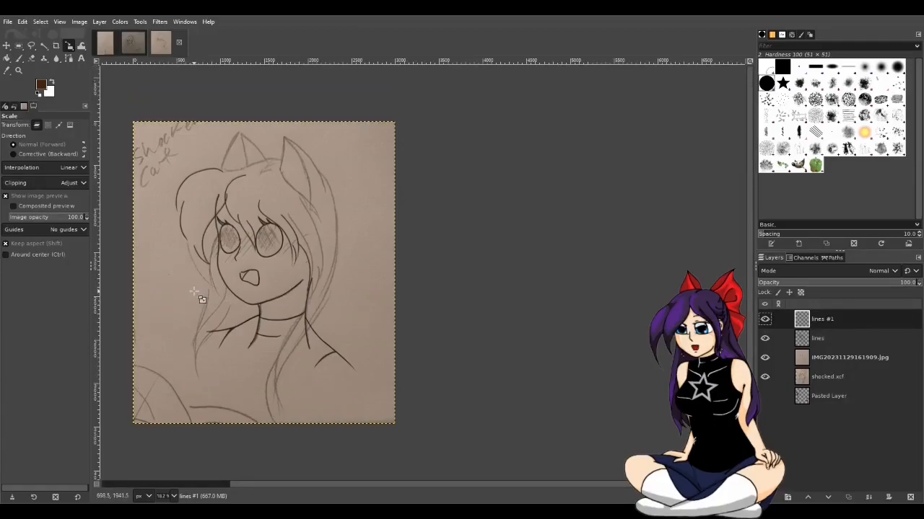
scroll(263, 348, up, 2)
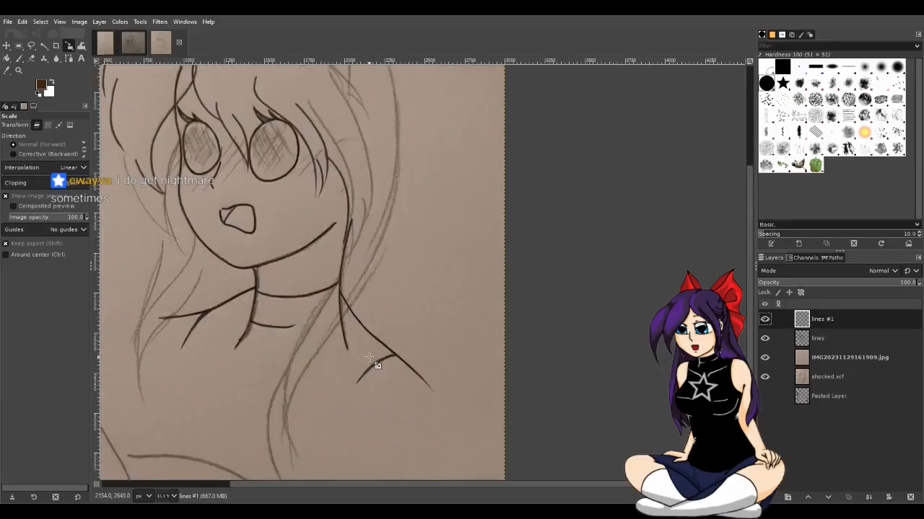
Make the lines layer active and switch to the Paintbrush with the default black foreground colour
scroll(369, 357, up, 2)
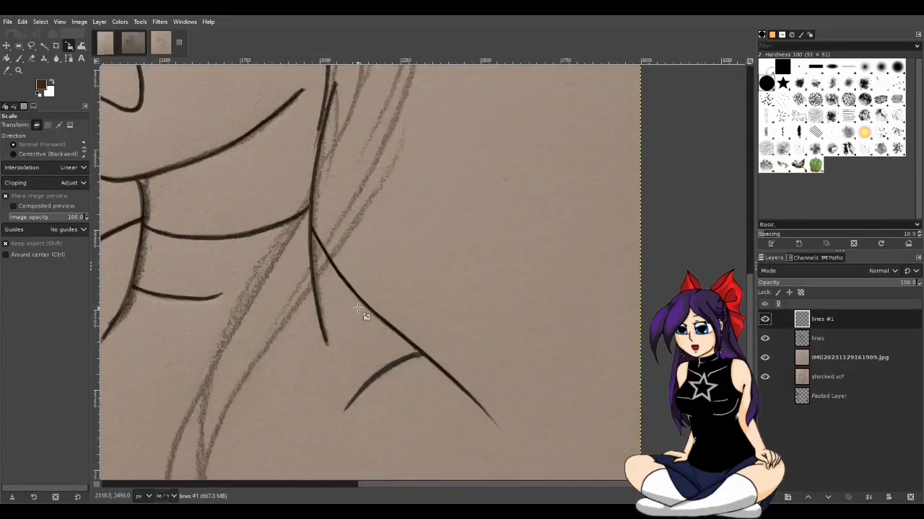
scroll(355, 302, up, 5)
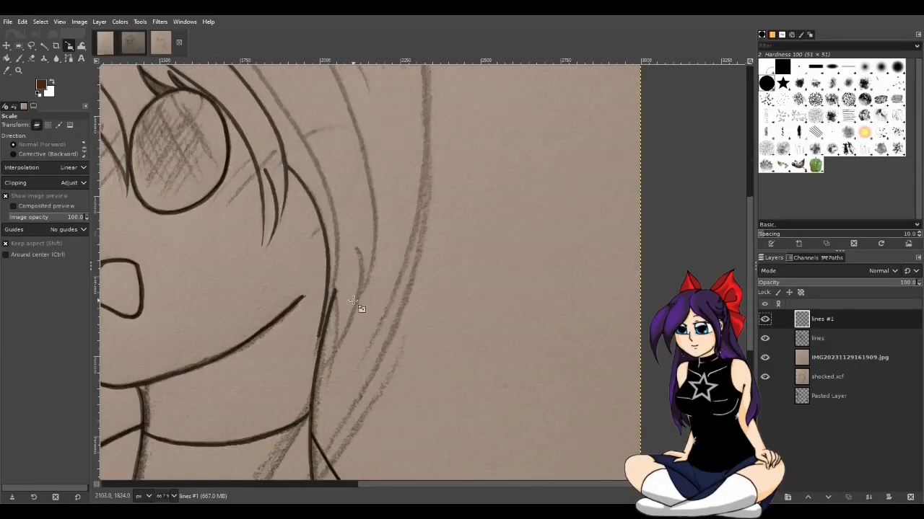
scroll(353, 301, up, 3)
click(827, 338)
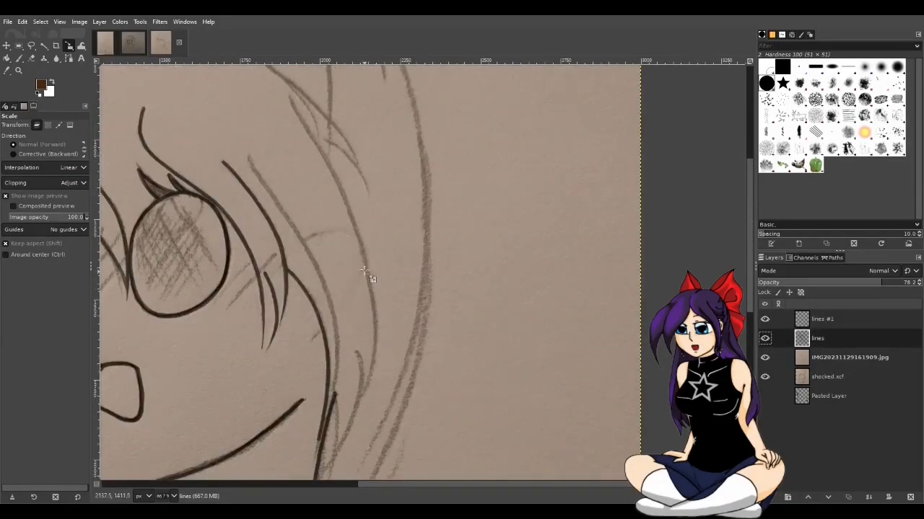
scroll(422, 366, down, 3)
scroll(418, 361, up, 3)
ctrl+scroll(416, 402, up, 1)
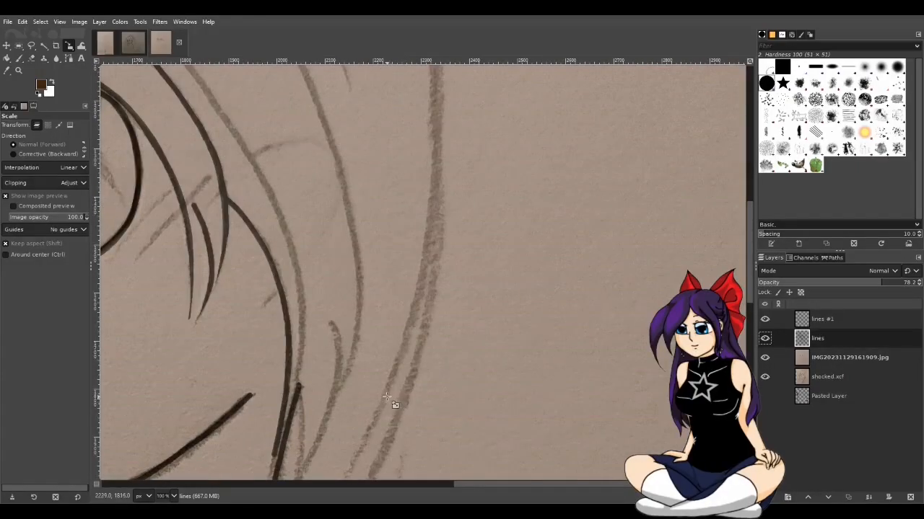
scroll(390, 399, down, 1)
scroll(390, 399, up, 2)
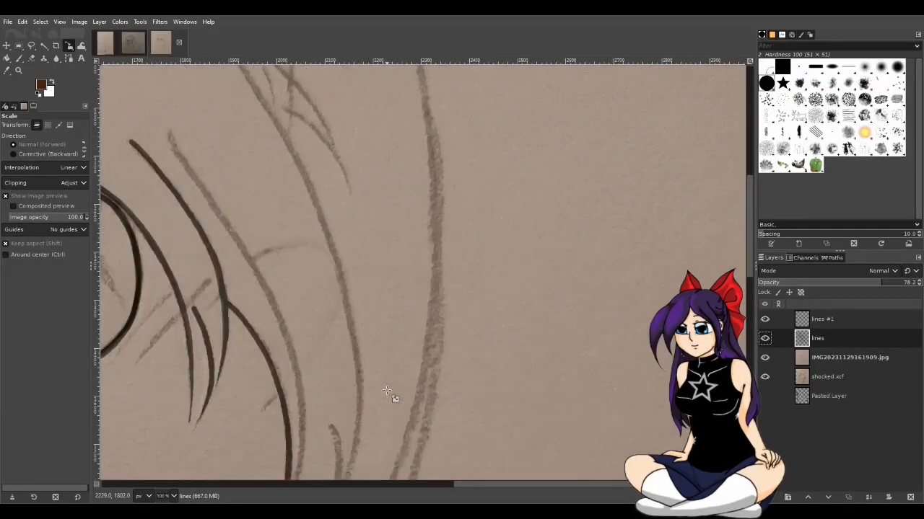
drag(482, 489, 492, 487)
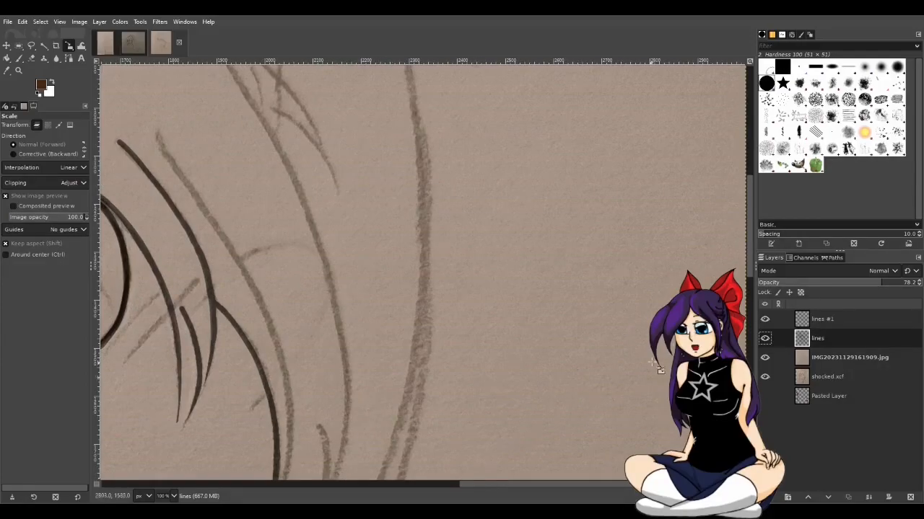
scroll(750, 272, down, 1)
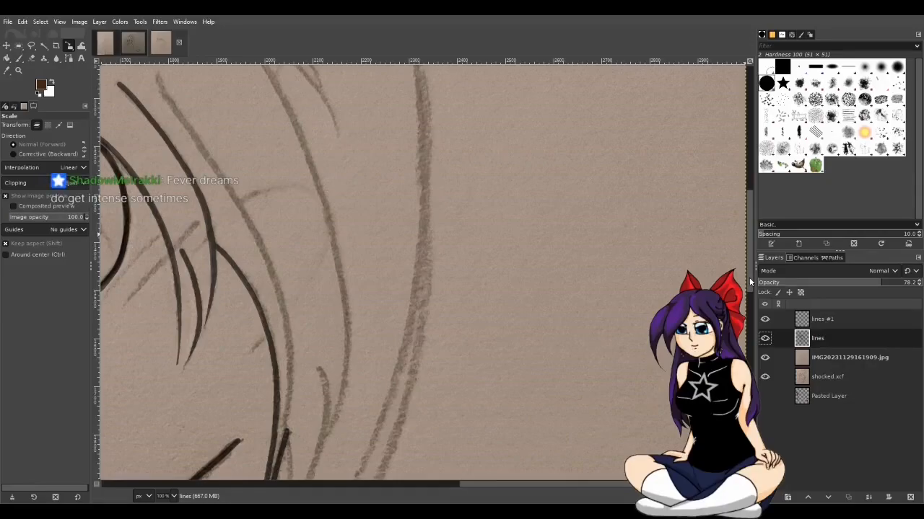
key(p)
key(d)
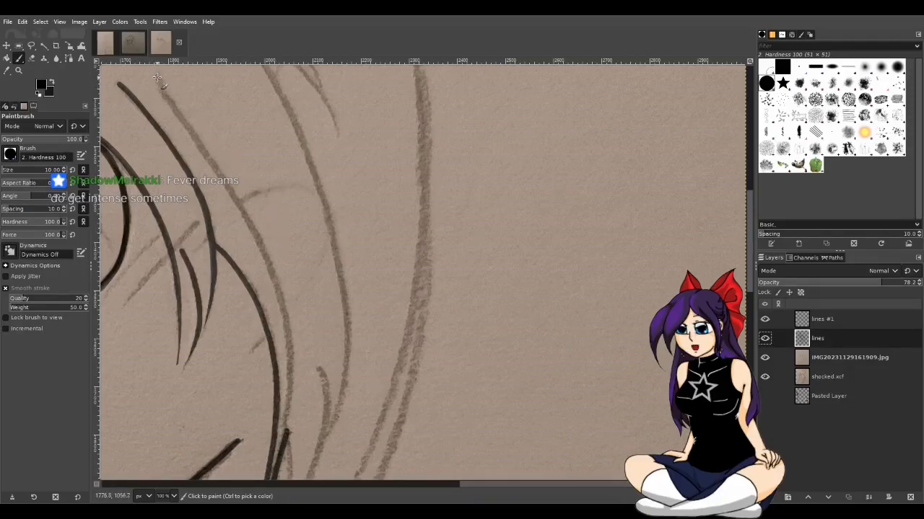
drag(156, 78, 185, 126)
key(ctrl+z)
drag(158, 79, 186, 120)
key(ctrl+z)
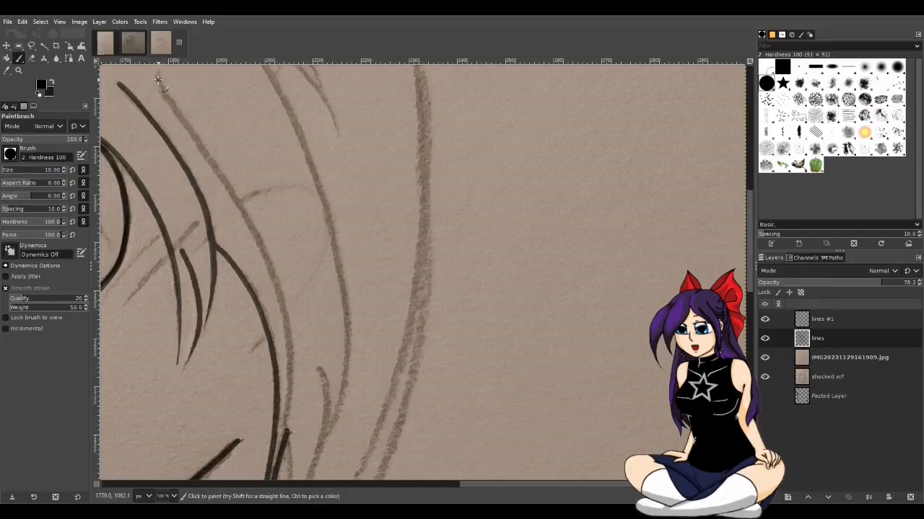
drag(157, 80, 211, 155)
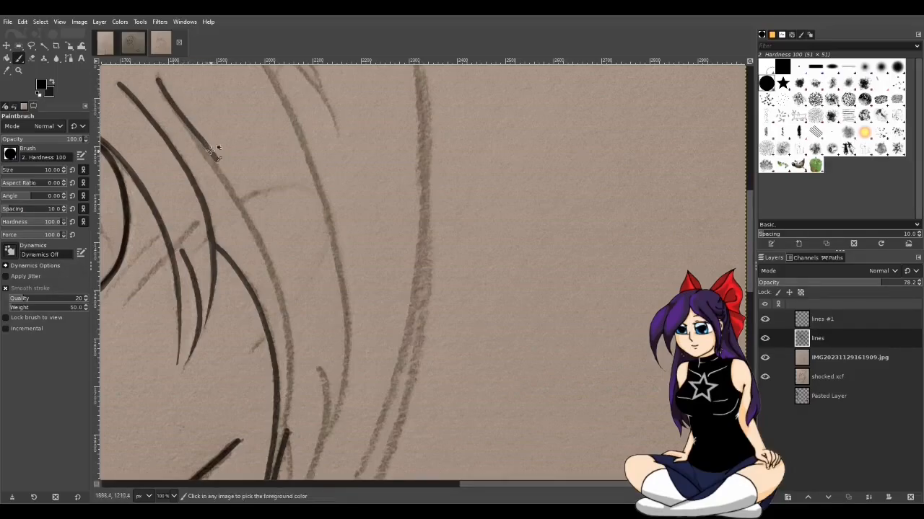
key(ctrl+z)
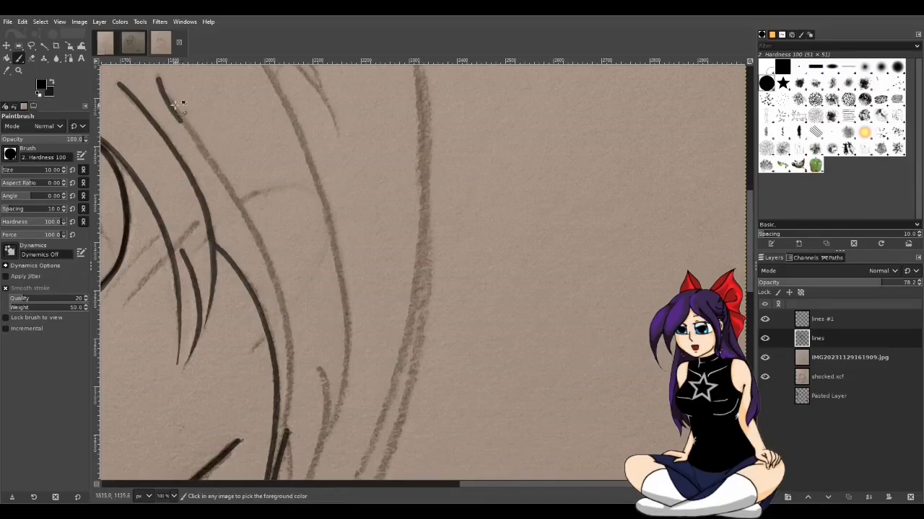
mouse_move(171, 105)
mouse_down()
mouse_move(257, 236)
mouse_move(284, 307)
mouse_move(291, 441)
mouse_up()
key(ctrl+z)
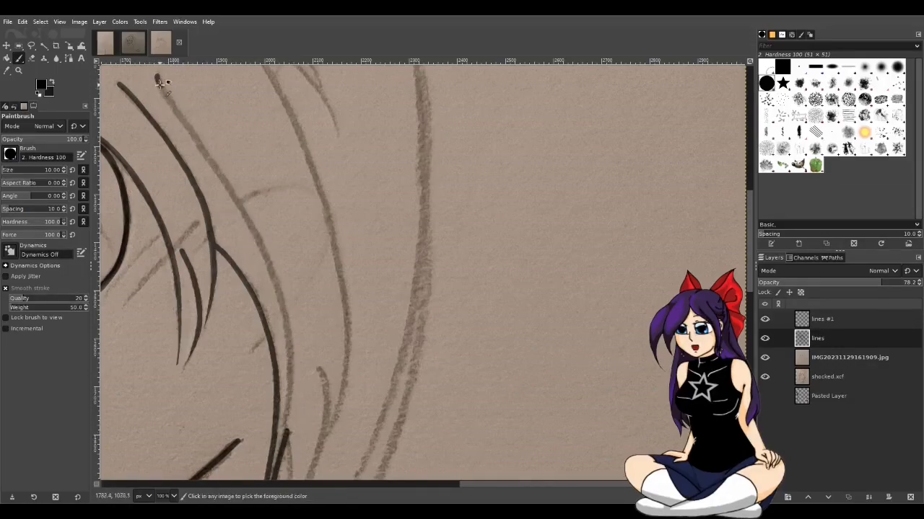
drag(161, 90, 197, 137)
key(ctrl+z)
drag(159, 82, 207, 153)
key(ctrl+z)
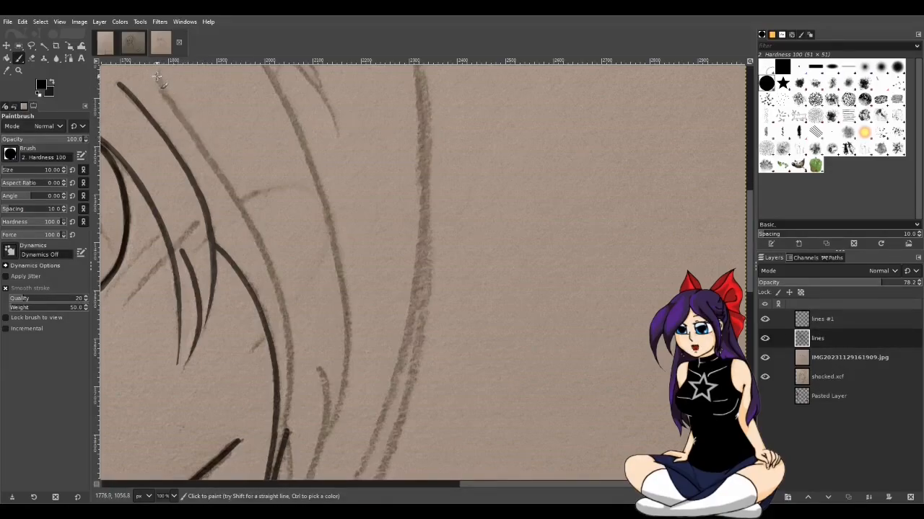
drag(157, 78, 231, 191)
key(ctrl+z)
mouse_move(159, 81)
mouse_down()
mouse_move(250, 222)
mouse_move(277, 277)
mouse_move(288, 329)
mouse_up()
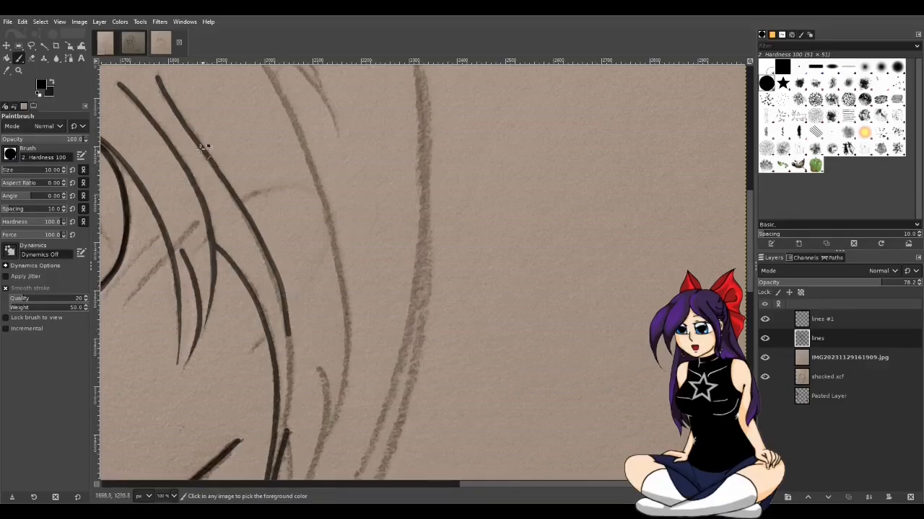
key(ctrl+z)
drag(157, 76, 221, 175)
key(ctrl+z)
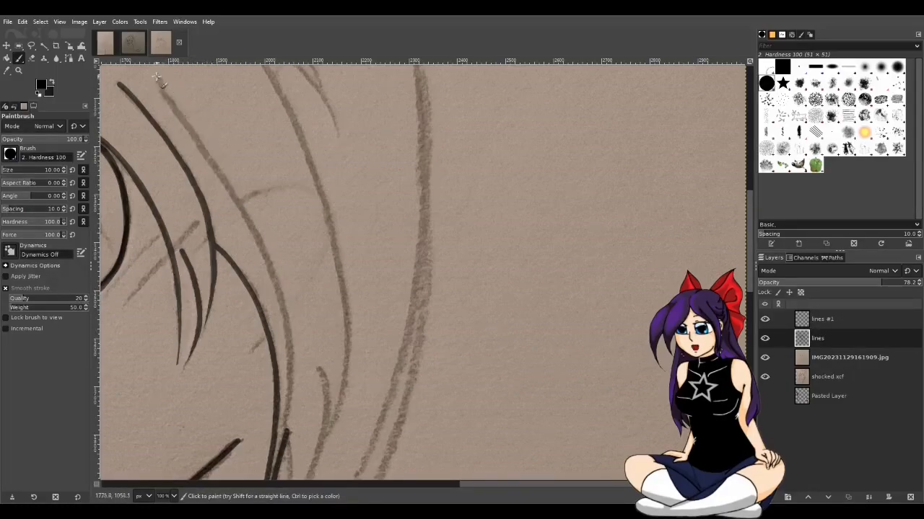
drag(157, 78, 233, 192)
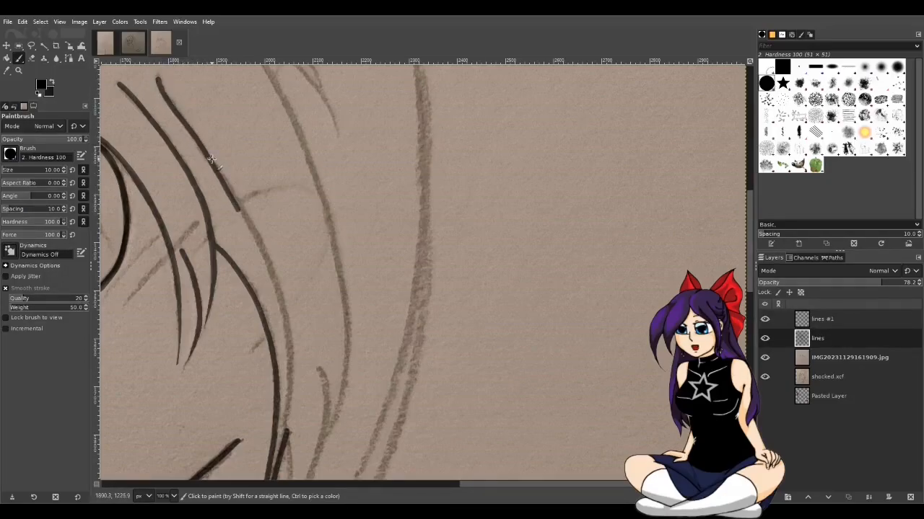
key(ctrl+z)
Ink the long hair strand line outside the eye down past the cheek to the existing neck-side hair line
mouse_move(158, 77)
mouse_down()
mouse_move(270, 264)
mouse_move(286, 329)
mouse_move(287, 435)
mouse_up()
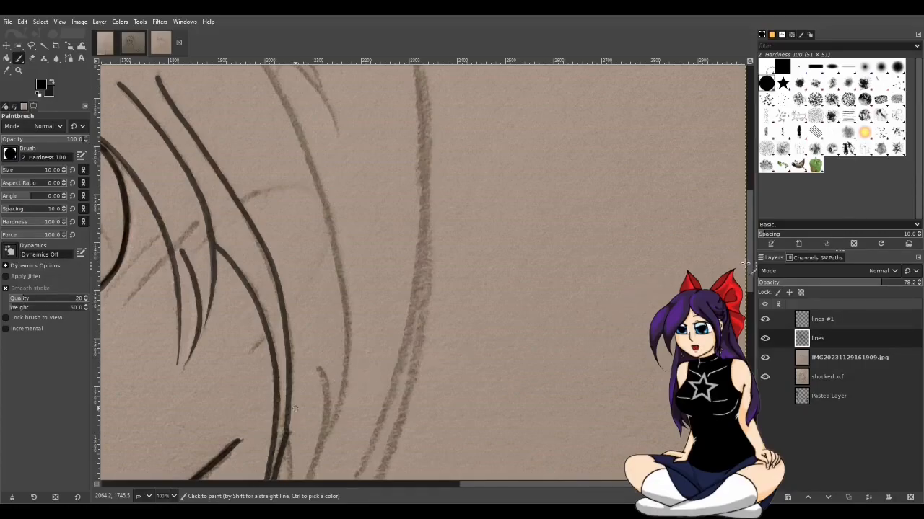
key(shift+s)
scroll(525, 279, down, 6)
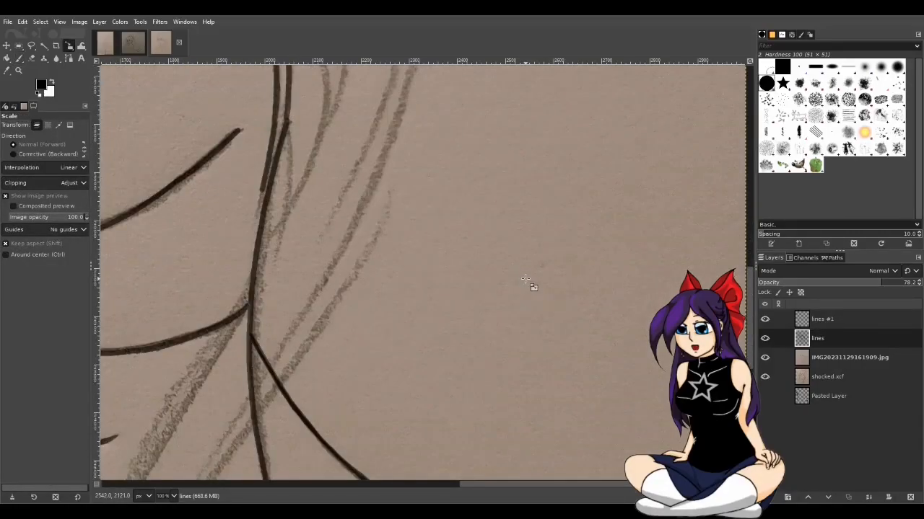
scroll(525, 279, up, 5)
scroll(523, 279, up, 3)
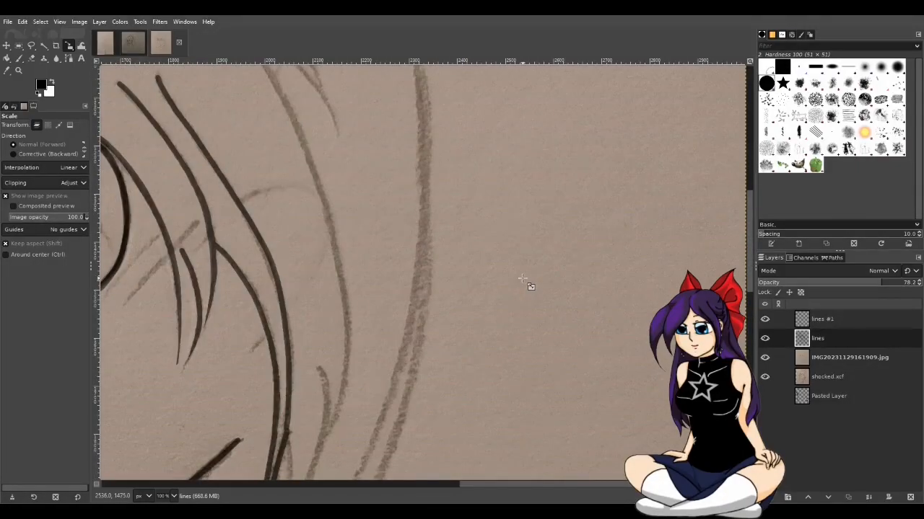
Ink the short hair strand curving from the line junction beside the jaw down toward the neck
scroll(522, 279, down, 5)
scroll(522, 279, up, 3)
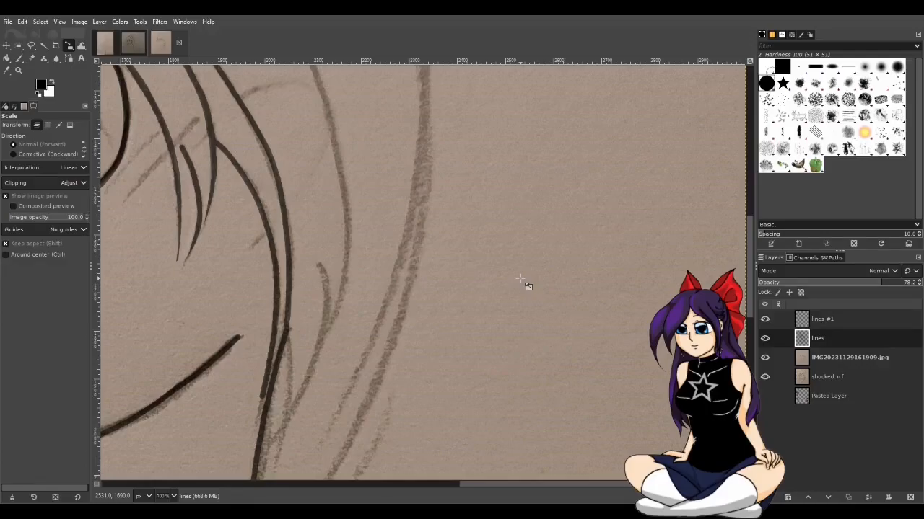
scroll(511, 279, down, 3)
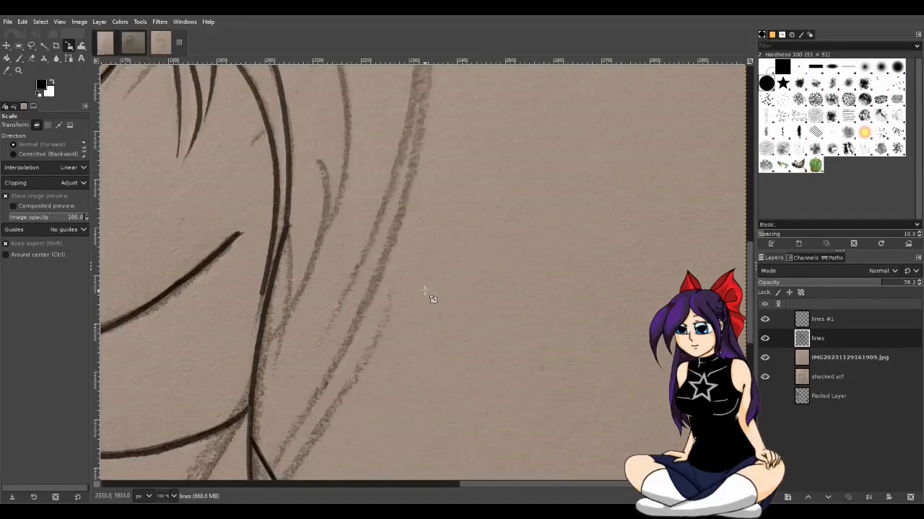
key(p)
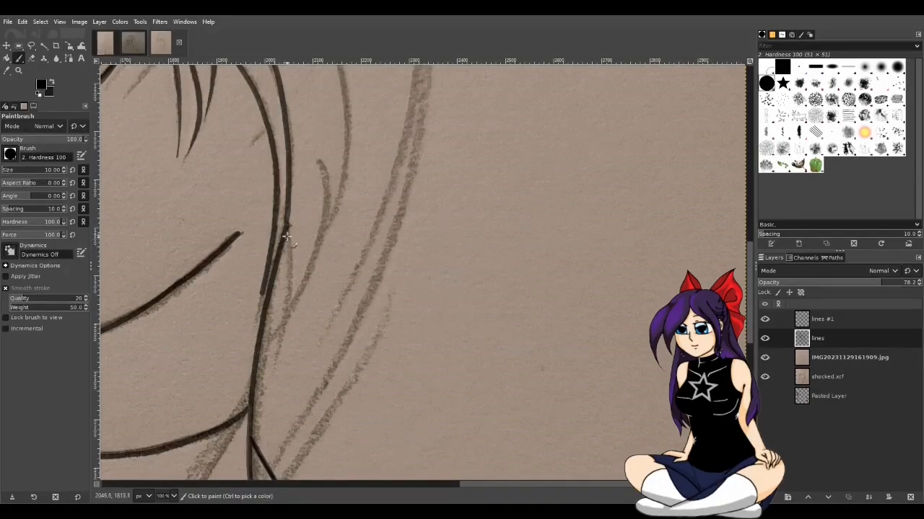
drag(287, 238, 272, 357)
key(ctrl+z)
mouse_move(286, 230)
mouse_down()
mouse_move(288, 285)
mouse_move(269, 367)
mouse_up()
mouse_move(320, 160)
mouse_down()
mouse_move(324, 201)
mouse_move(309, 258)
mouse_move(269, 352)
mouse_up()
key(ctrl+z)
mouse_move(319, 157)
mouse_down()
mouse_move(323, 210)
mouse_move(282, 316)
mouse_up()
key(ctrl+z)
mouse_move(318, 158)
mouse_down()
mouse_move(315, 248)
mouse_move(266, 350)
mouse_up()
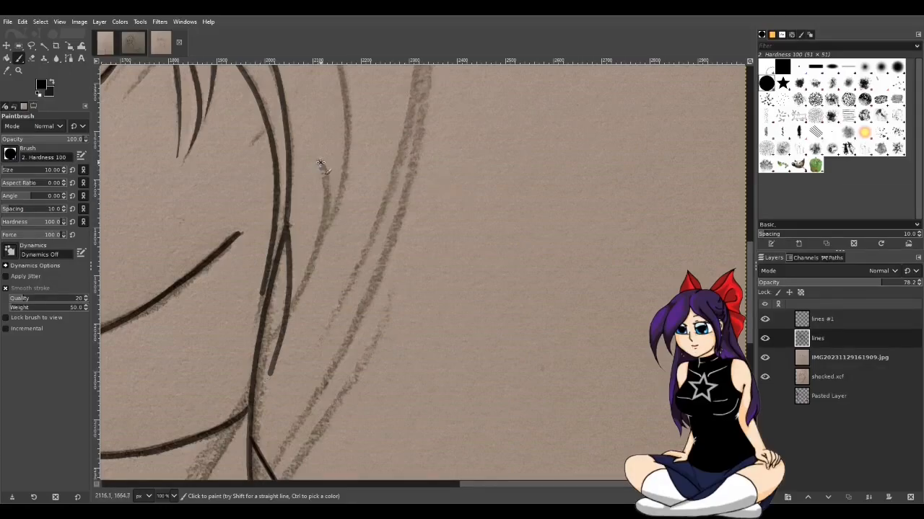
mouse_move(319, 163)
mouse_down()
mouse_move(312, 253)
mouse_move(282, 321)
mouse_move(323, 171)
mouse_move(304, 279)
mouse_move(280, 338)
mouse_up()
key(ctrl+z)
key(ctrl+z)
drag(319, 162, 321, 234)
key(ctrl+z)
key(ctrl+z)
Ink the outer hair strand beside the cheek down to the short strand's end, refining its thickened upper end with the size 14 Eraser
mouse_move(317, 160)
mouse_down()
mouse_move(325, 215)
mouse_move(269, 372)
mouse_up()
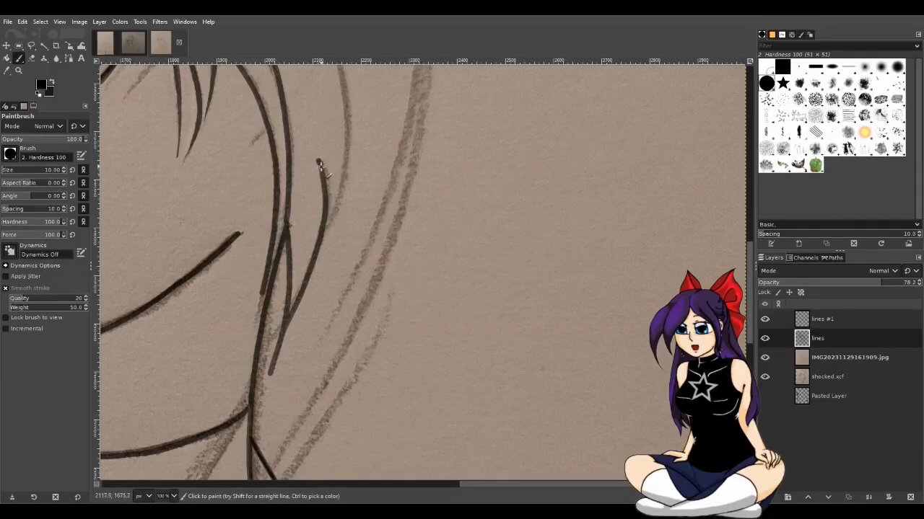
drag(318, 161, 323, 201)
key(shift+e)
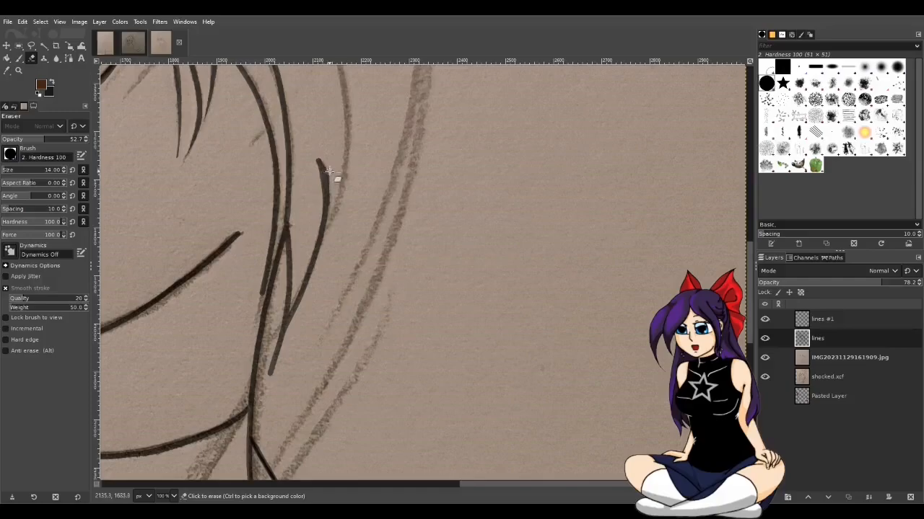
drag(325, 163, 335, 188)
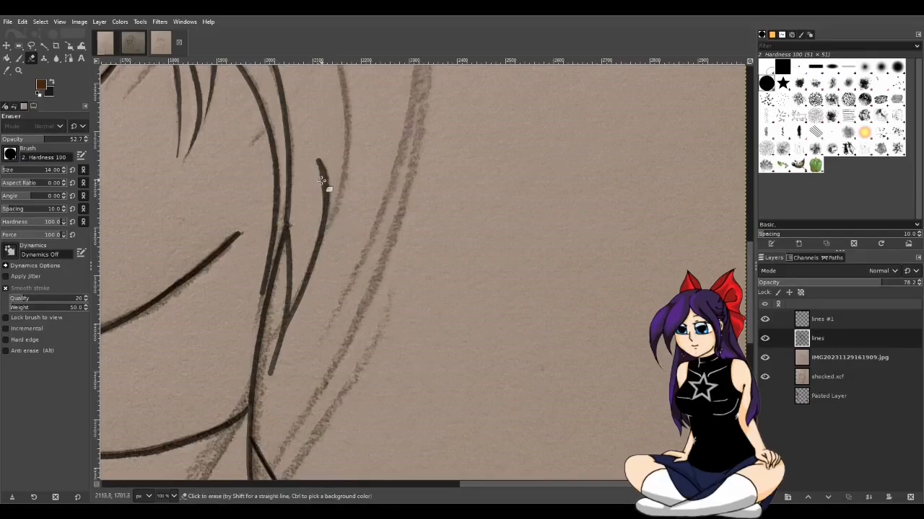
key(shift+s)
ctrl+scroll(318, 274, up, 3)
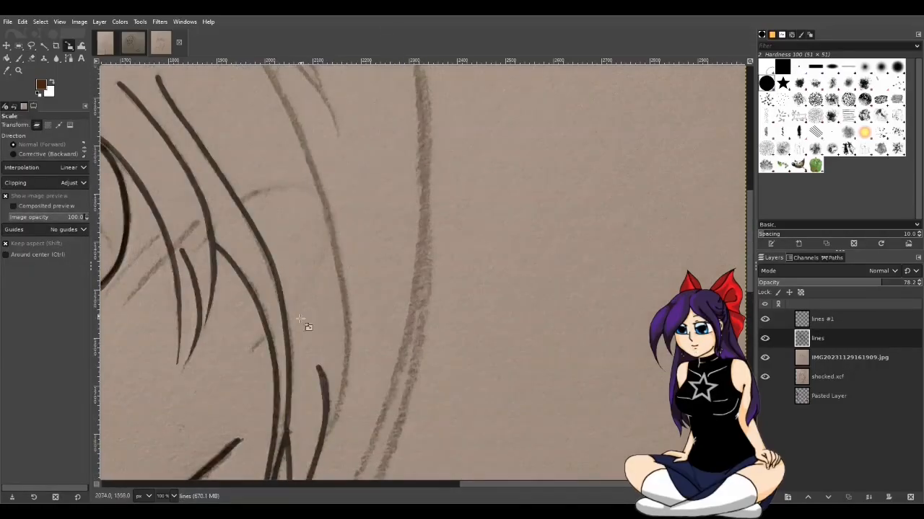